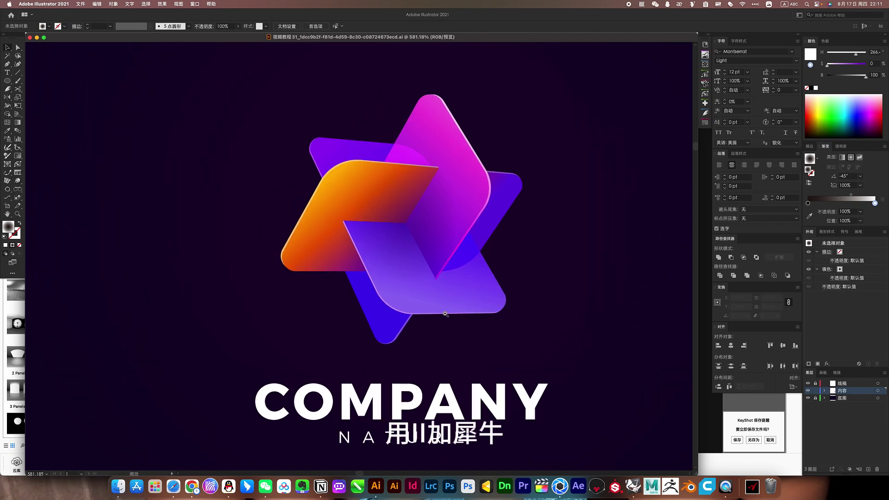
- Zoom and pan around the Illustrator star artwork, guides, line art and circles
drag(446, 314, 437, 290)
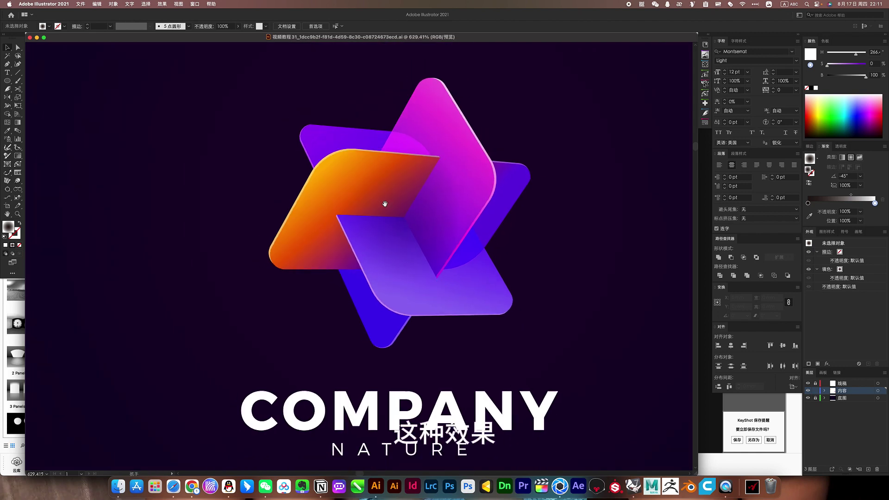
scroll(385, 204, down, 3)
scroll(385, 204, down, 3)
scroll(363, 381, up, 5)
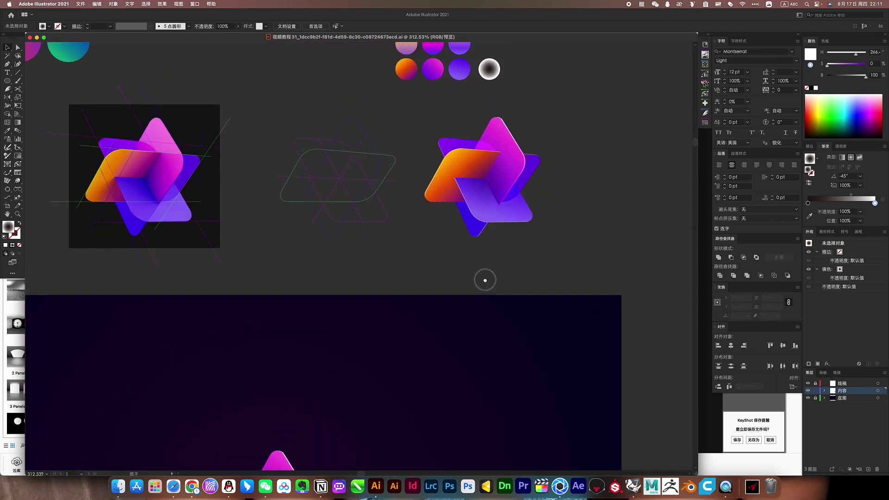
scroll(360, 320, up, 5)
scroll(405, 304, left, 7)
drag(225, 265, 295, 273)
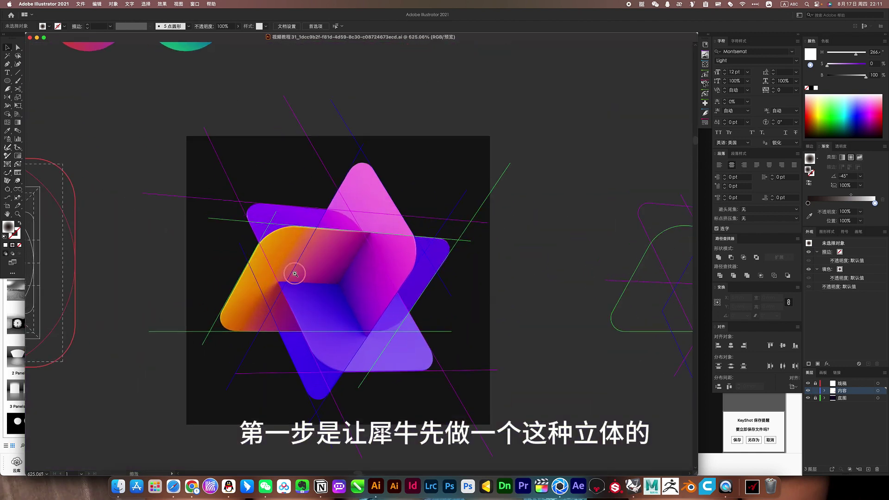
key(space)
drag(368, 268, 348, 274)
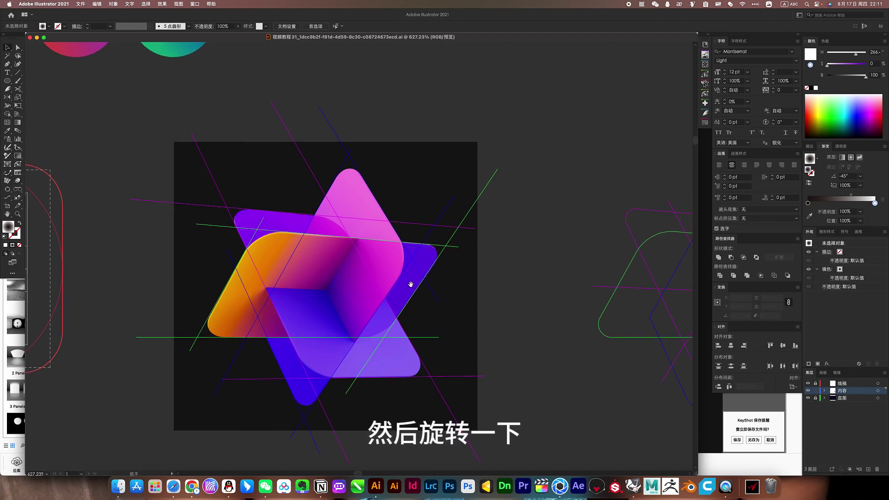
drag(410, 285, 142, 244)
scroll(422, 238, down, 3)
mouse_move(271, 271)
mouse_down()
mouse_move(185, 284)
mouse_move(342, 288)
mouse_up()
drag(293, 274, 360, 280)
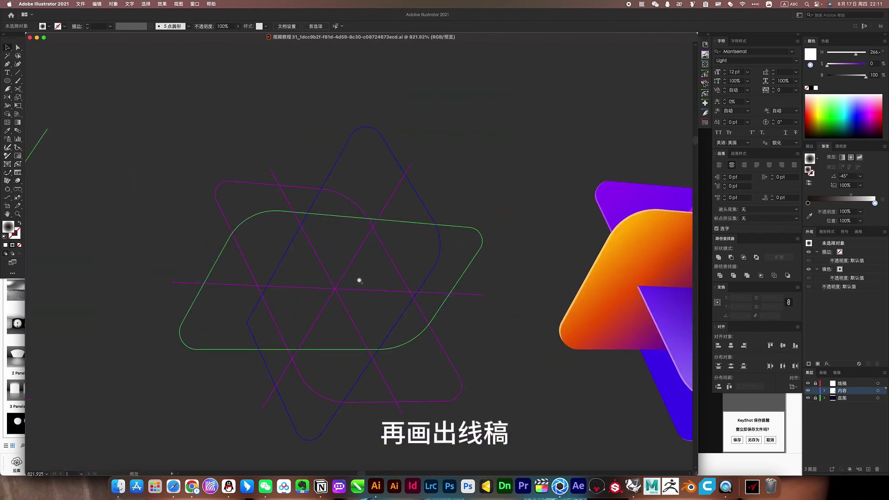
scroll(468, 276, right, 10)
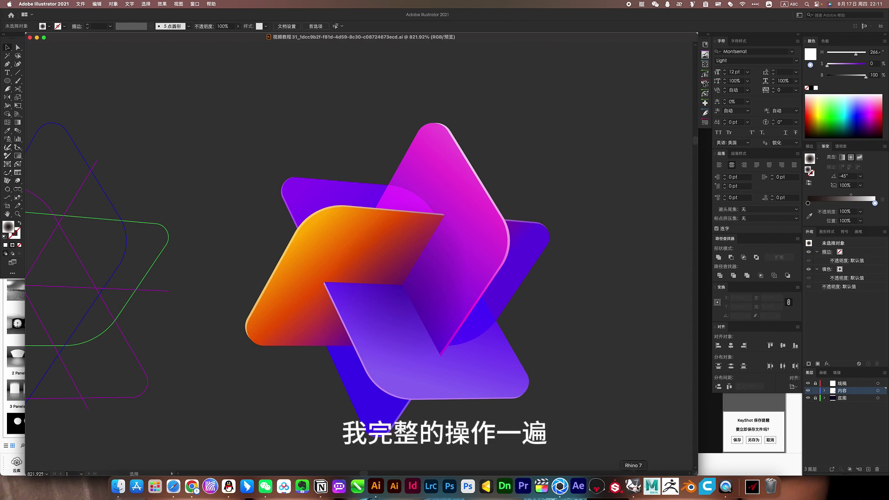
- Maximize the Rhino window and delete the old rounded panels
click(634, 487)
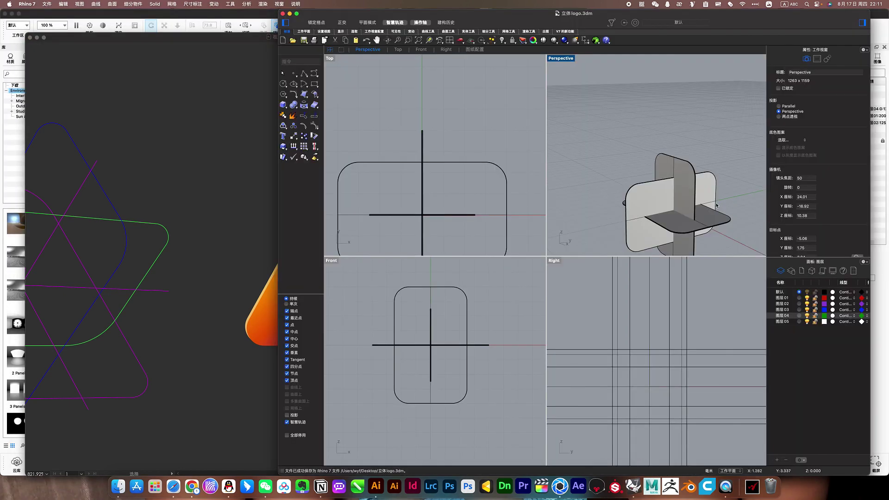
click(681, 185)
double_click(758, 16)
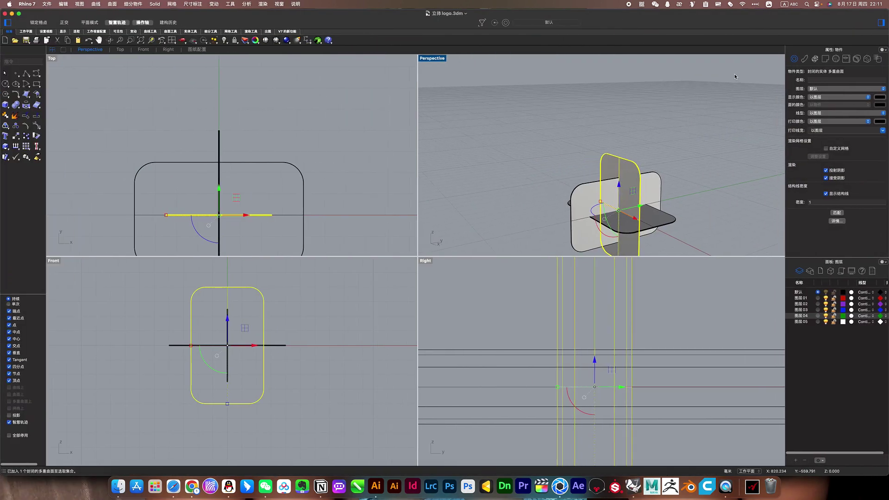
key(Escape)
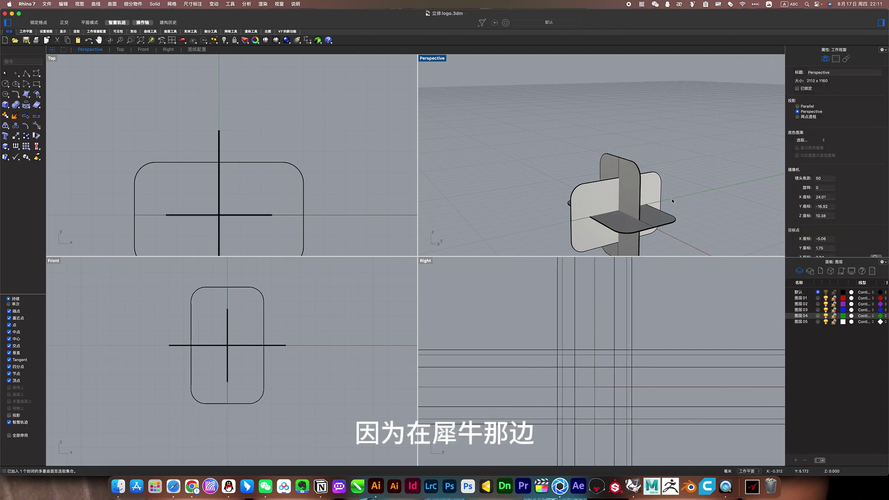
click(588, 199)
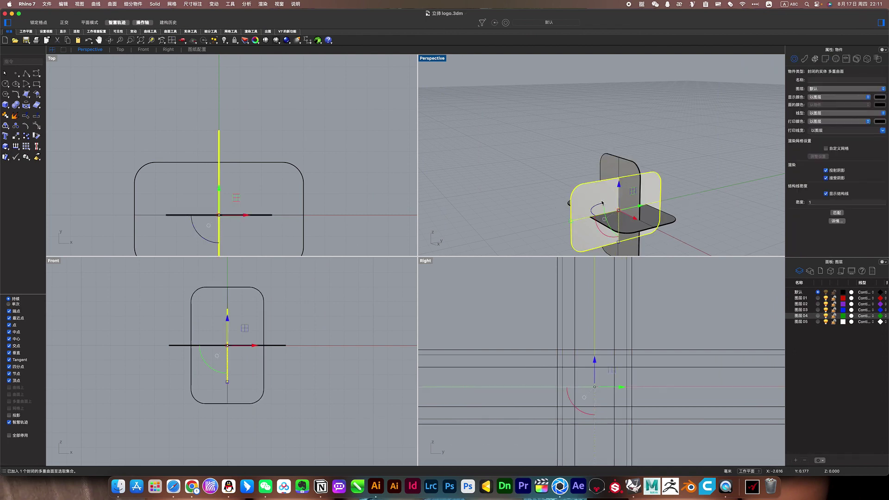
key(Delete)
click(619, 185)
key(Delete)
key(Delete)
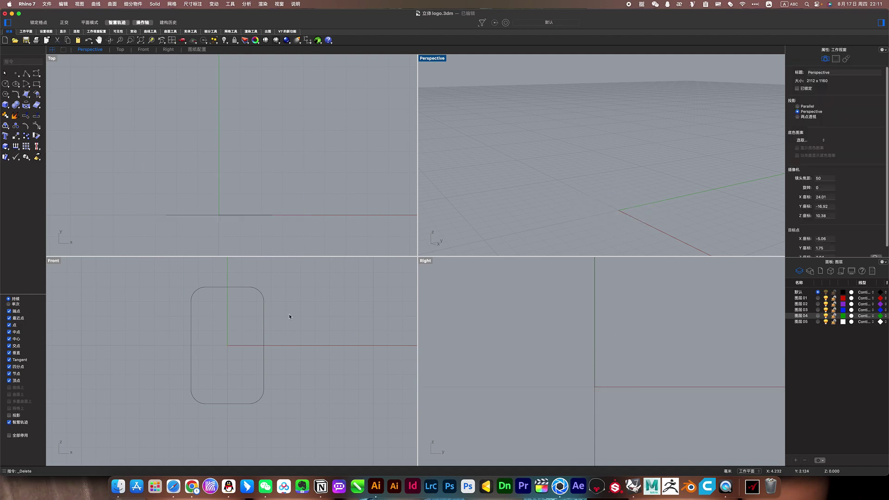
- Extrude the rounded-rectangle outline straight into a thin closed solid
click(264, 331)
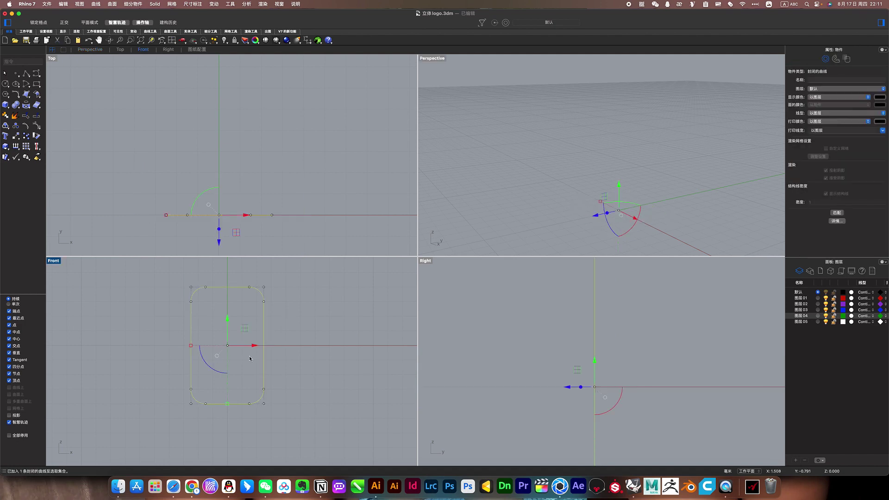
click(30, 96)
mouse_move(76, 189)
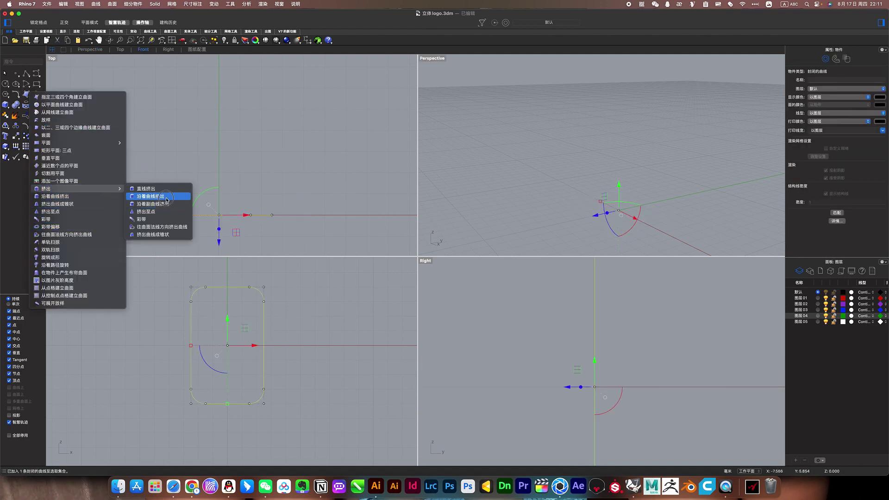
click(159, 191)
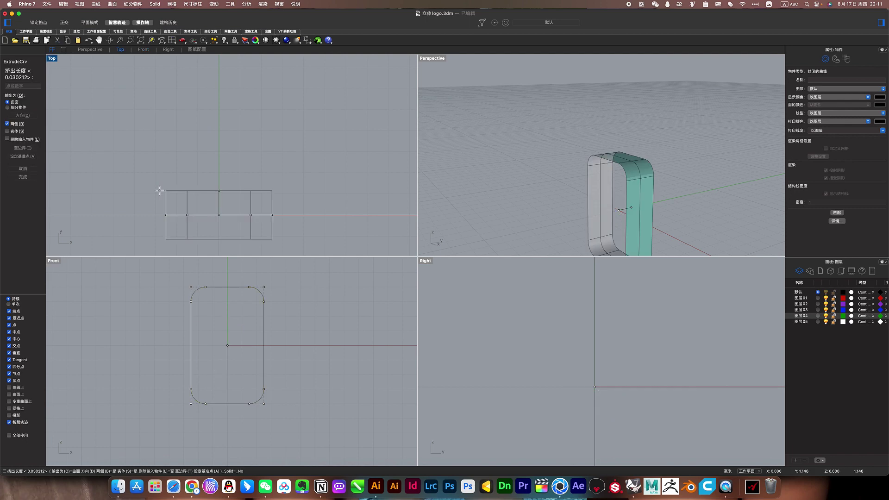
click(8, 132)
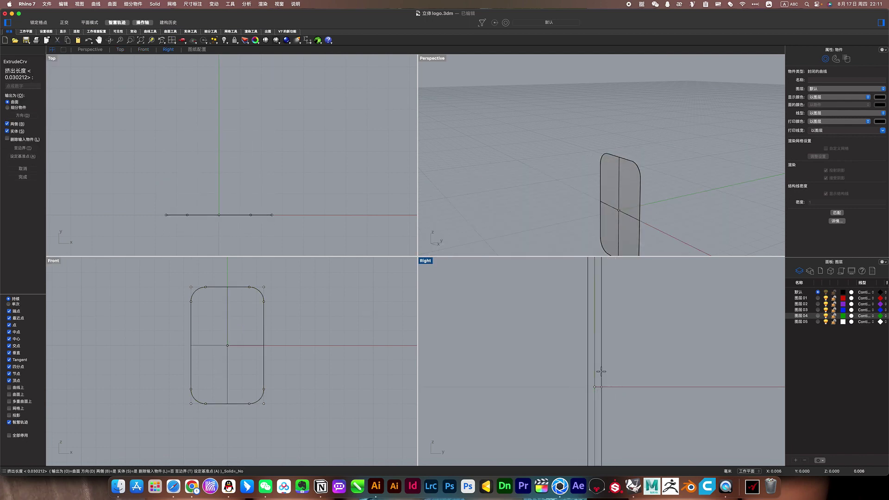
click(601, 379)
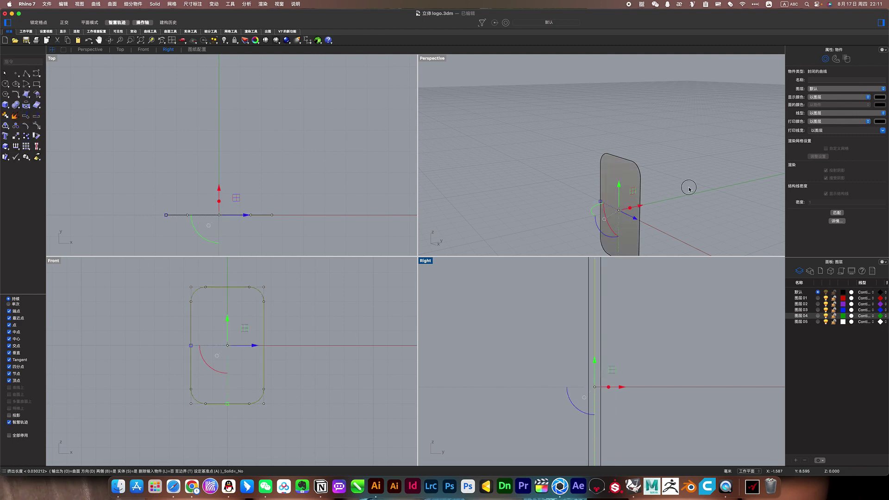
- Inspect the new solid slab in Perspective and copy it to the clipboard
drag(689, 189, 616, 183)
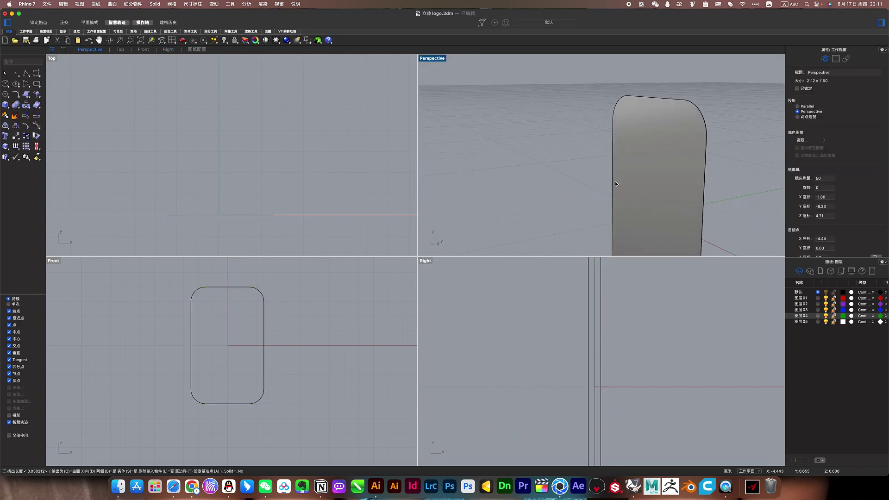
click(616, 184)
right_click(594, 197)
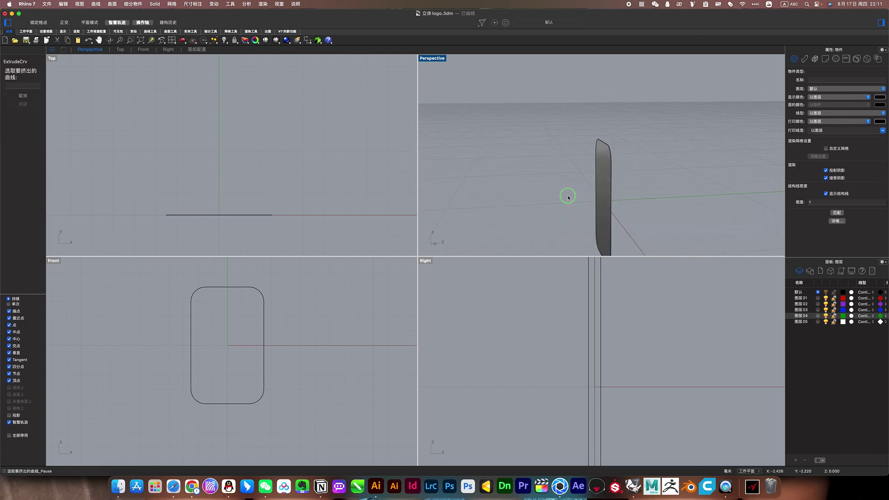
drag(569, 197, 560, 207)
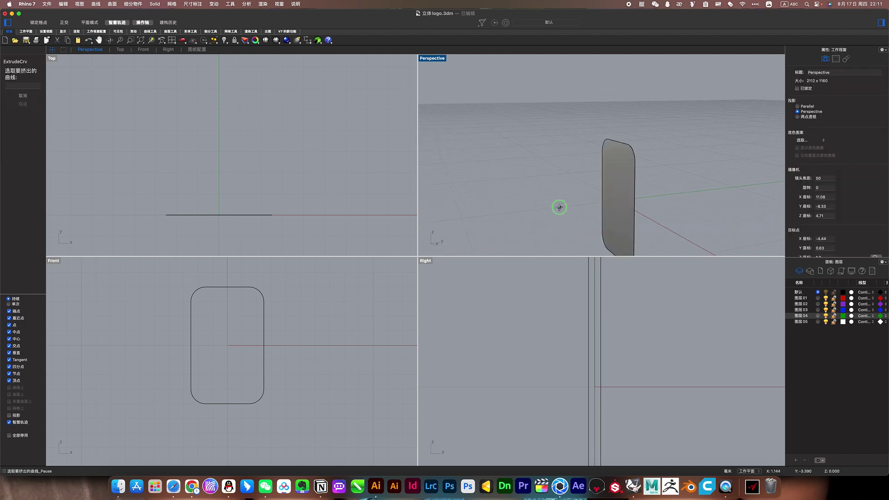
key(Escape)
click(197, 366)
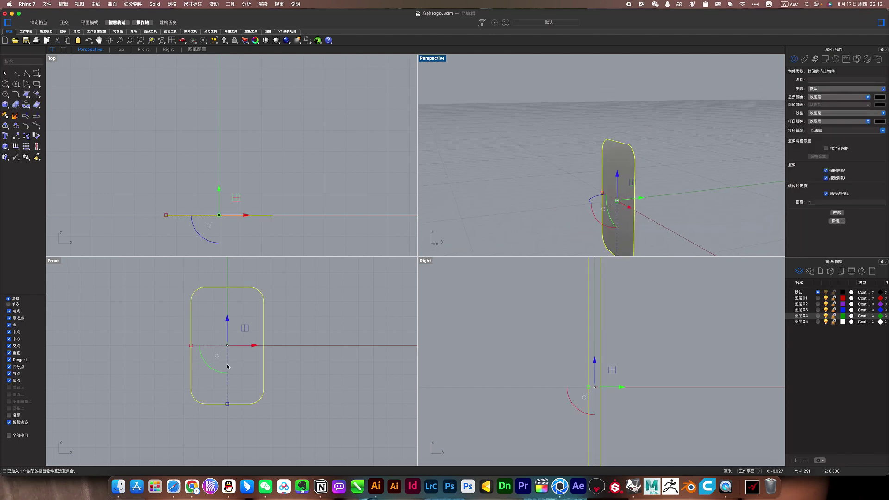
key(super+c)
- Paste a copy of the plate and rotate it 90° twice to stand crosswise
key(super+v)
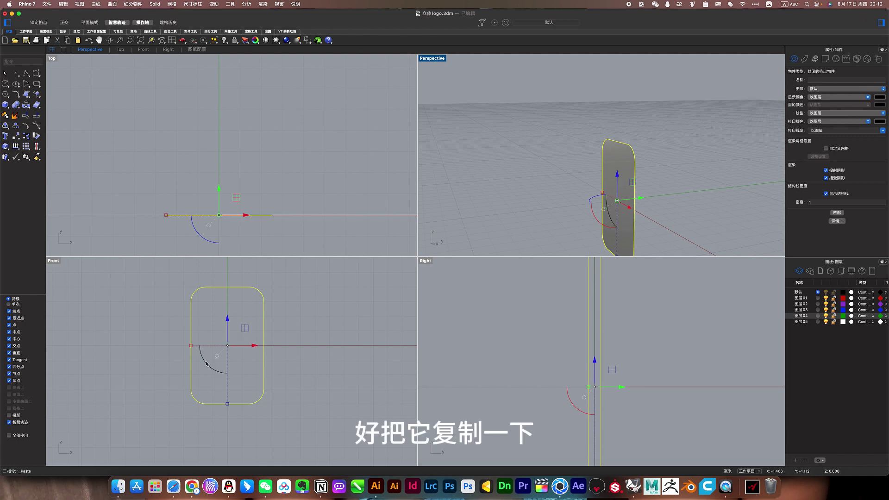
drag(206, 364, 185, 322)
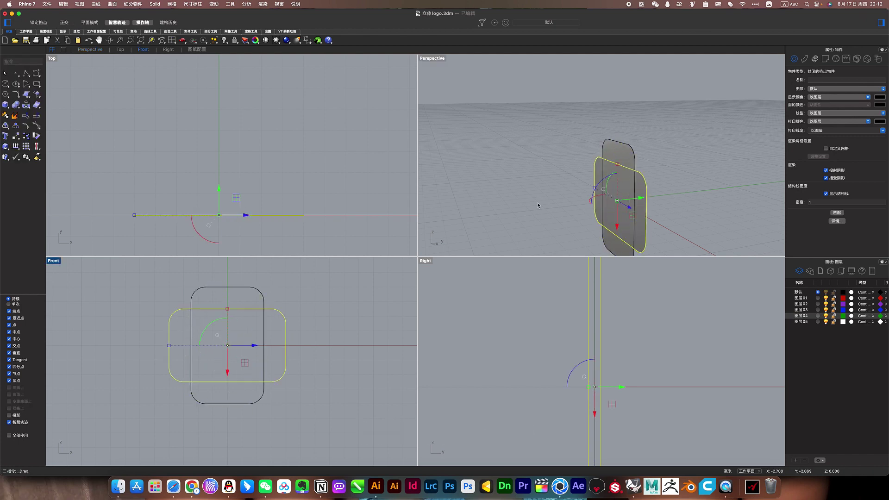
mouse_move(538, 205)
mouse_down()
mouse_move(580, 191)
mouse_move(667, 196)
mouse_move(634, 172)
mouse_up()
mouse_move(644, 204)
mouse_down()
mouse_move(679, 228)
mouse_move(666, 228)
mouse_up()
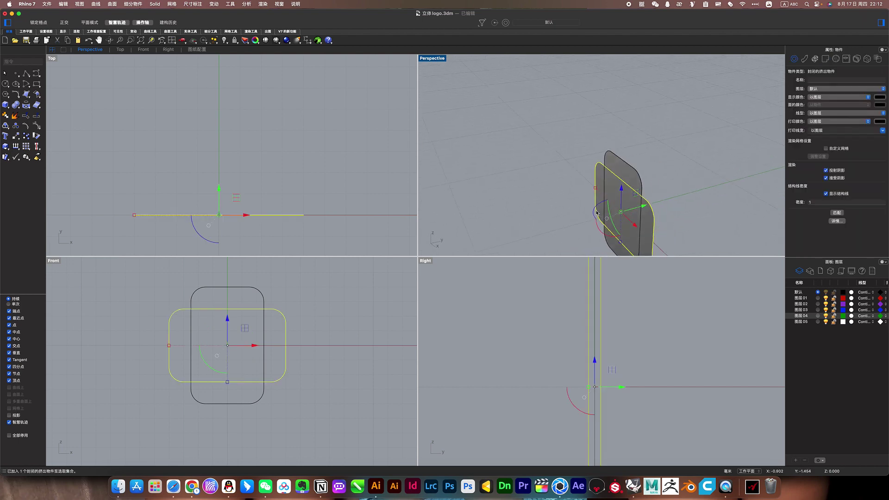
drag(596, 209, 673, 212)
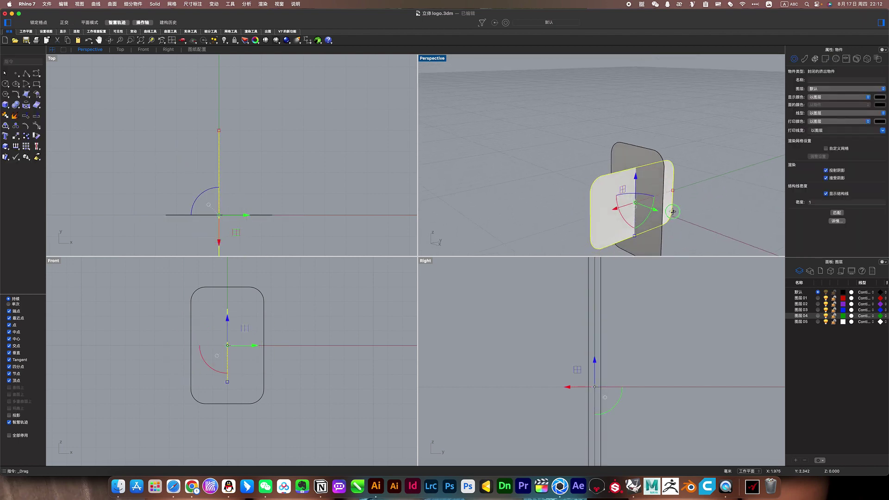
- Paste a third plate, turn it horizontal, zoom out and deselect
key(super+c)
key(super+v)
mouse_move(672, 214)
mouse_down()
mouse_move(681, 217)
mouse_move(645, 206)
mouse_move(648, 195)
mouse_move(623, 248)
mouse_move(707, 167)
mouse_up()
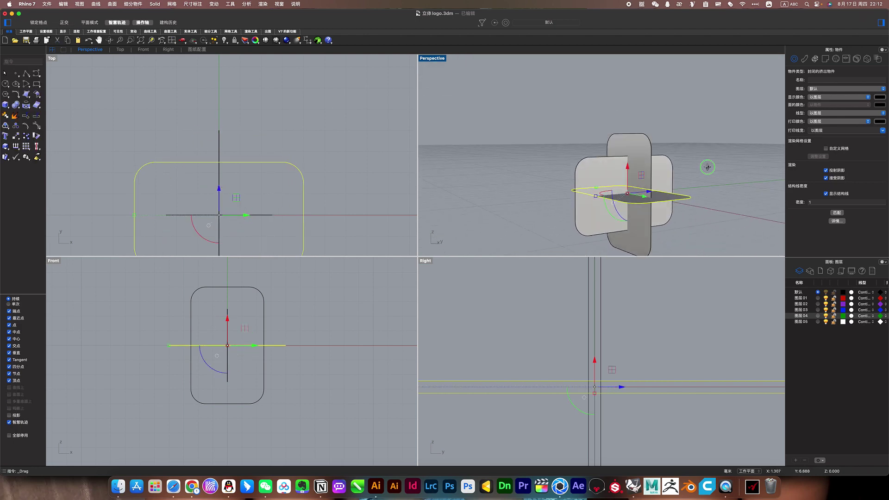
scroll(707, 167, up, 3)
scroll(683, 192, up, 3)
scroll(690, 187, up, 3)
scroll(690, 186, up, 3)
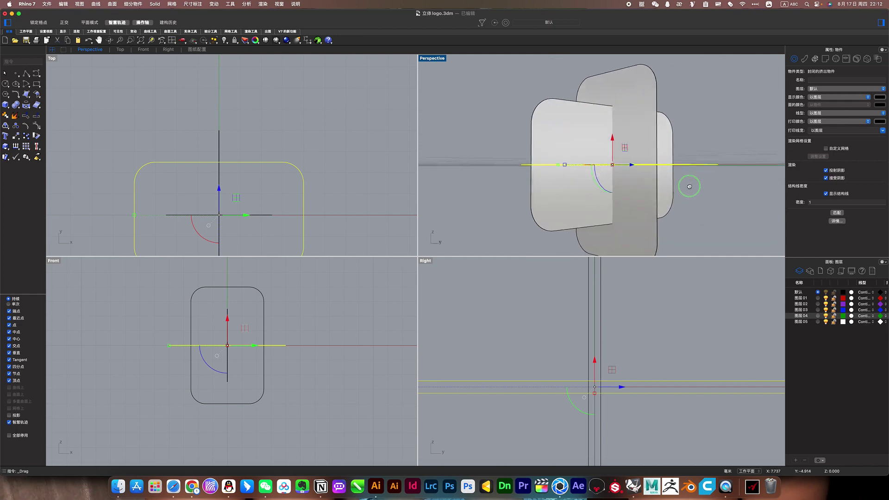
click(705, 212)
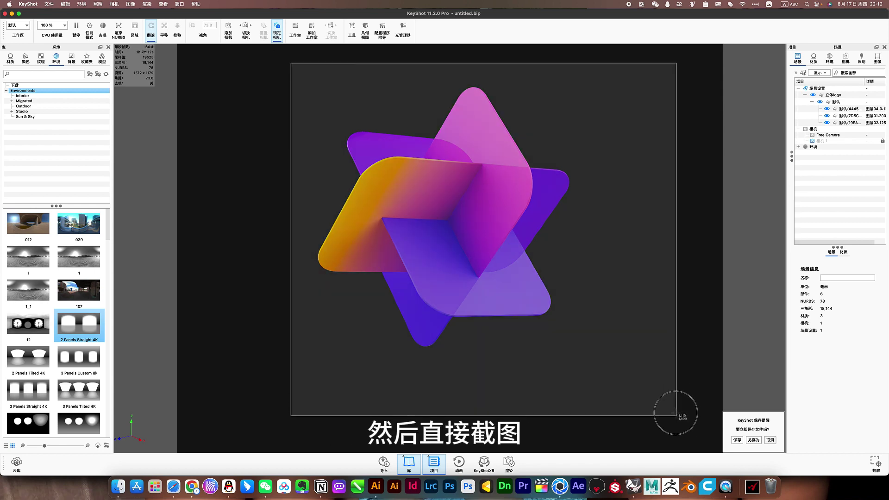
- Capture a screenshot of the rendered logo and show KeyShot's camera settings
drag(290, 63, 699, 436)
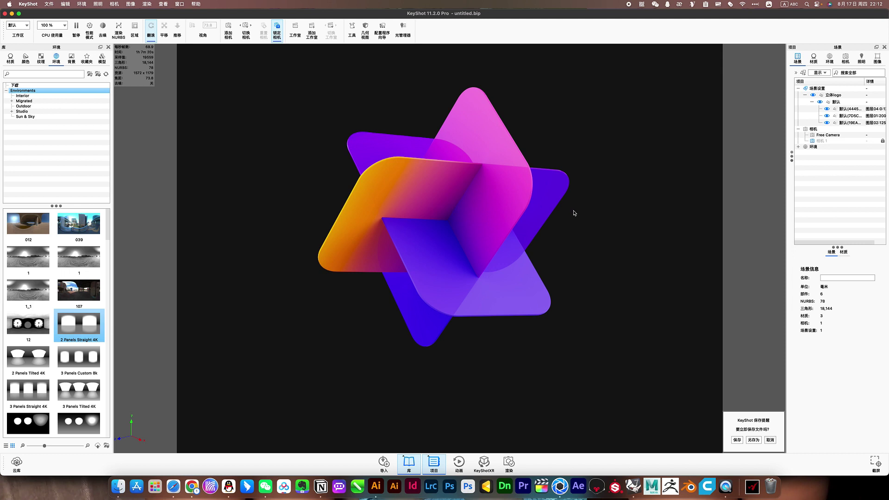
click(770, 440)
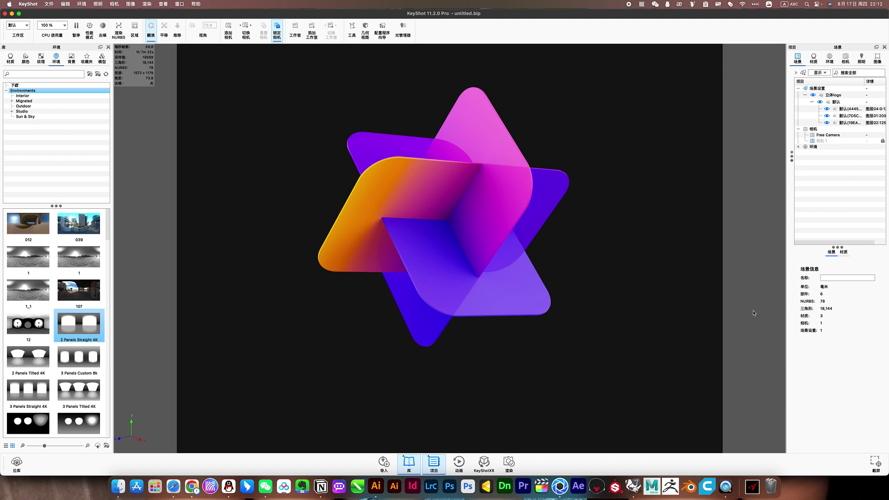
click(846, 58)
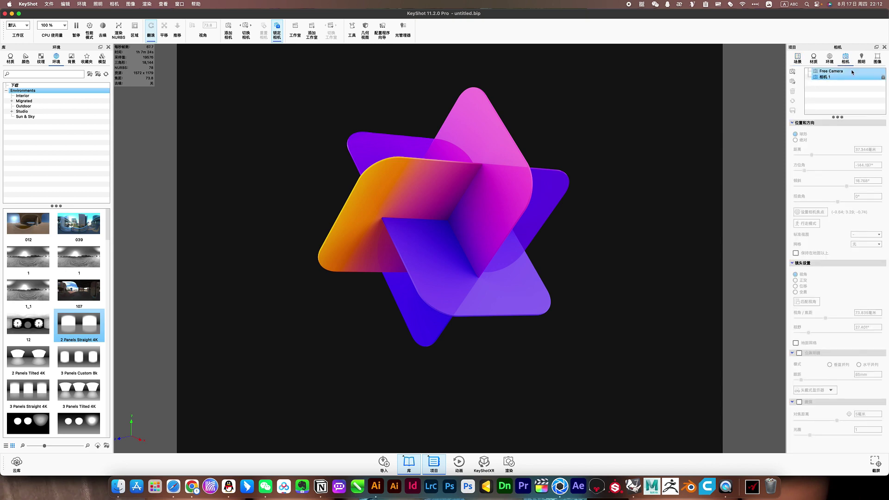
- Tumble the KeyShot camera to view the gradient star from another angle
right_click(562, 261)
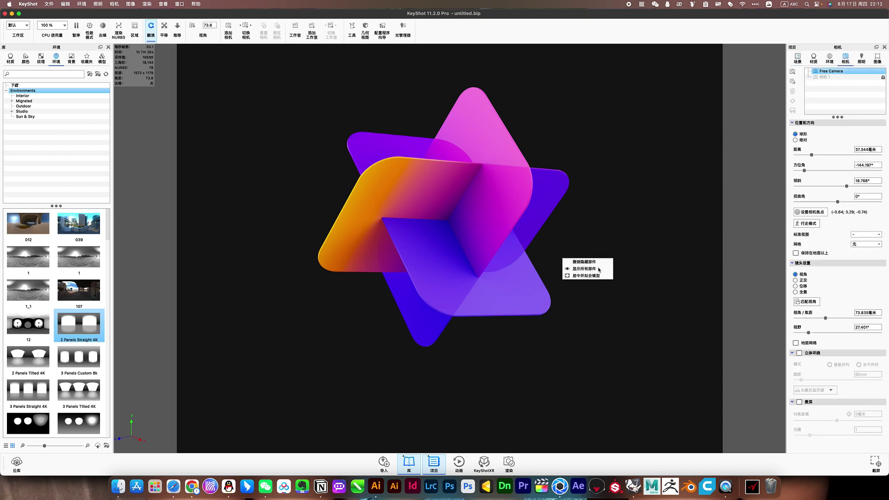
click(661, 265)
drag(548, 336, 536, 321)
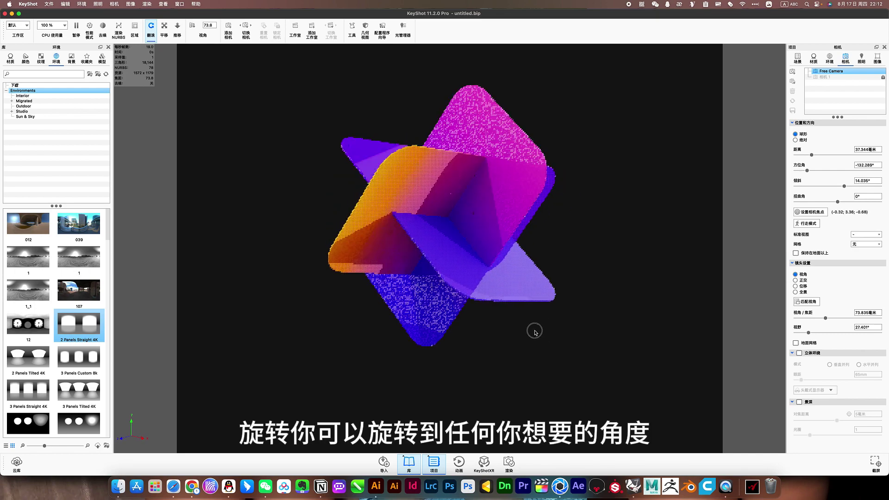
drag(536, 320, 559, 245)
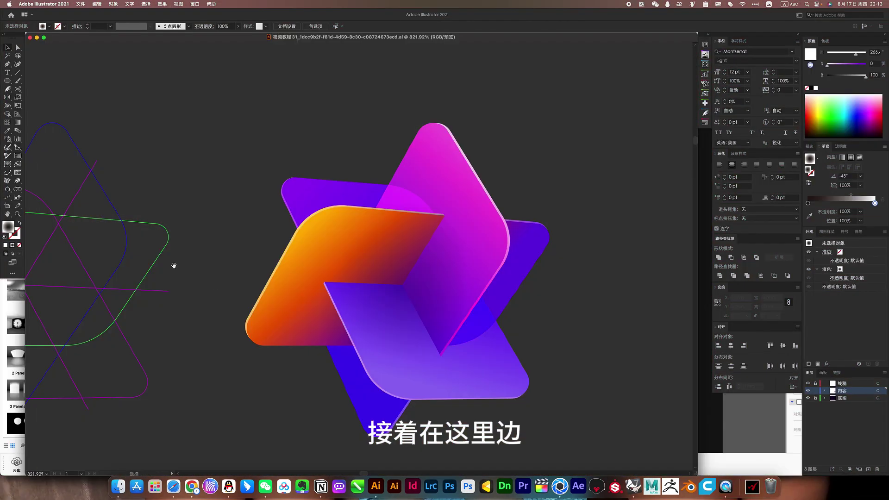
- Zoom in on the reference logo and its construction lines, then clear the selection
drag(173, 265, 470, 275)
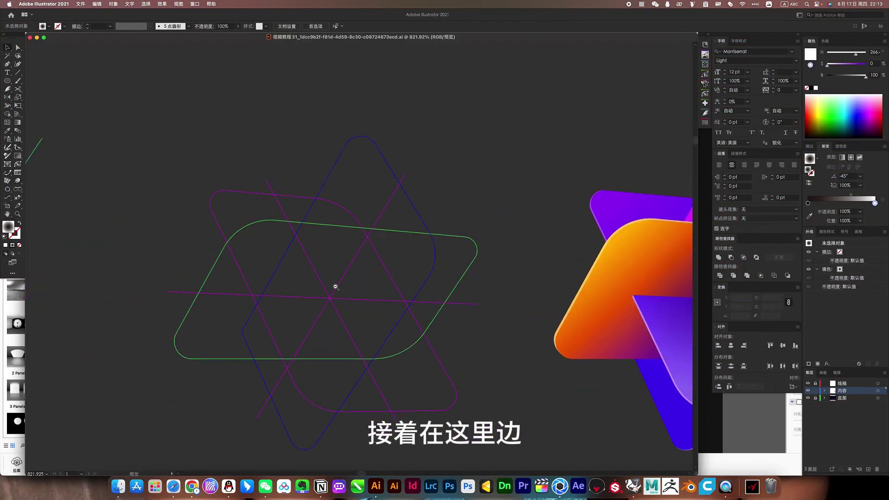
scroll(334, 288, down, 3)
drag(218, 285, 416, 268)
drag(170, 263, 303, 295)
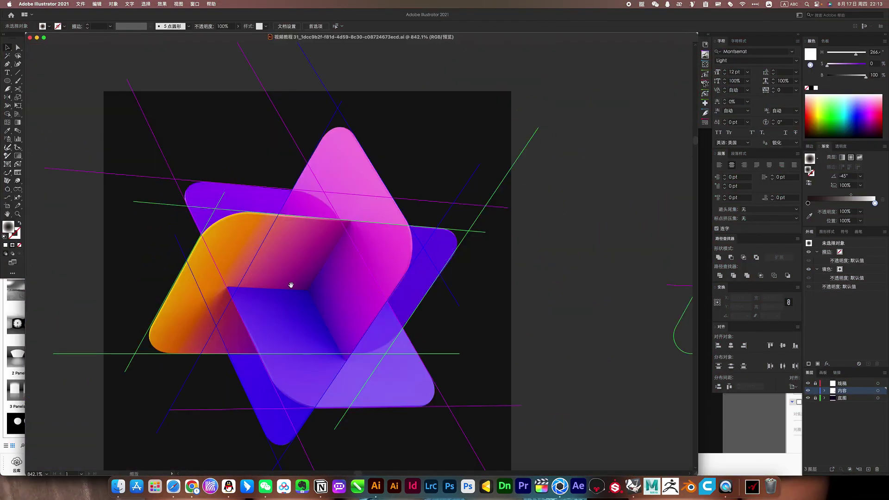
drag(229, 249, 213, 254)
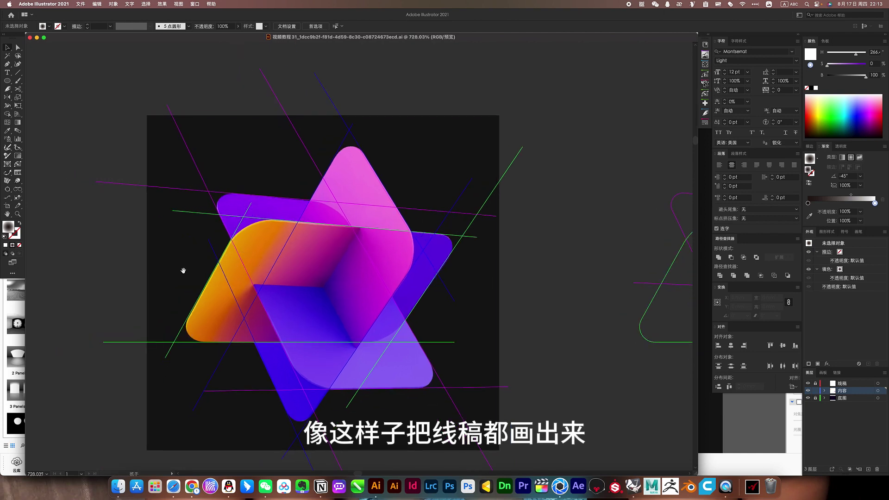
click(175, 262)
key(super+shift+a)
- Drag the construction-line group off the reference onto empty canvas at right
drag(341, 280, 326, 274)
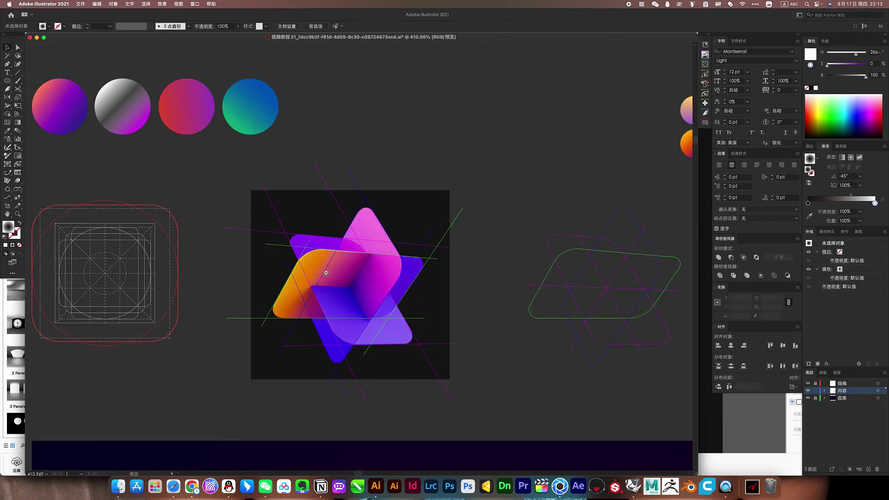
mouse_move(410, 283)
mouse_down()
mouse_move(255, 274)
mouse_move(263, 277)
mouse_up()
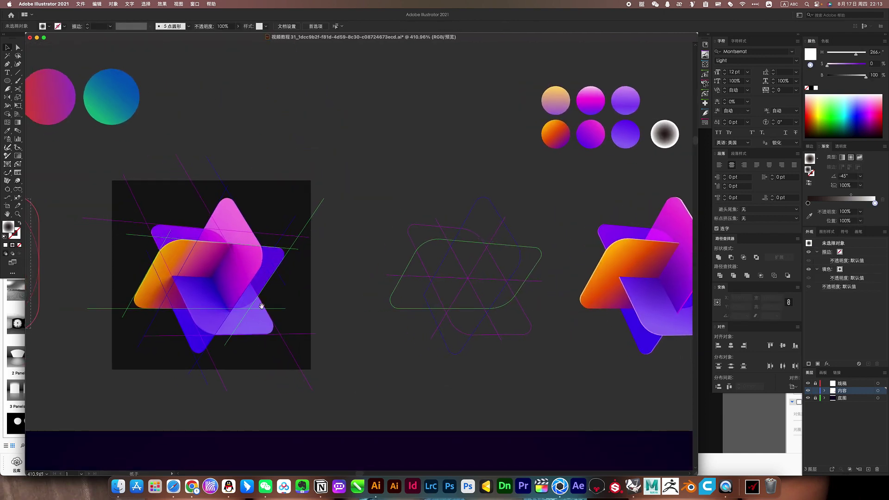
scroll(158, 277, down, 5)
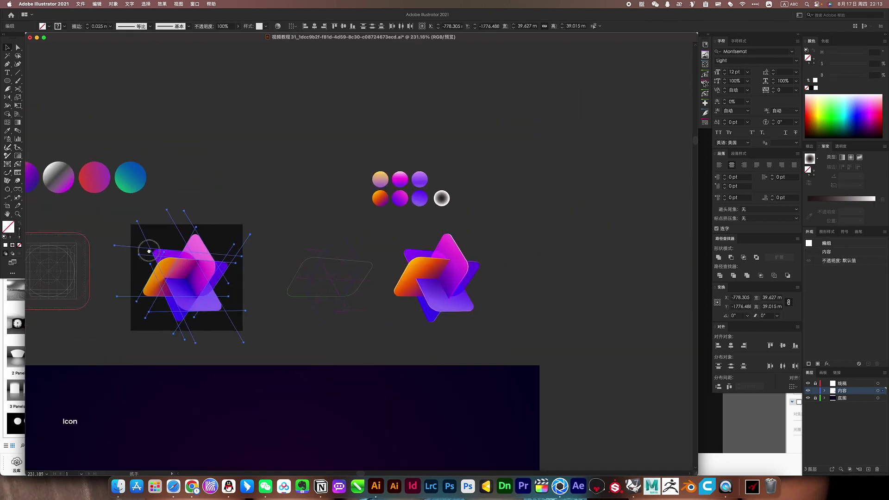
scroll(139, 260, right, 3)
click(124, 252)
drag(118, 252, 542, 253)
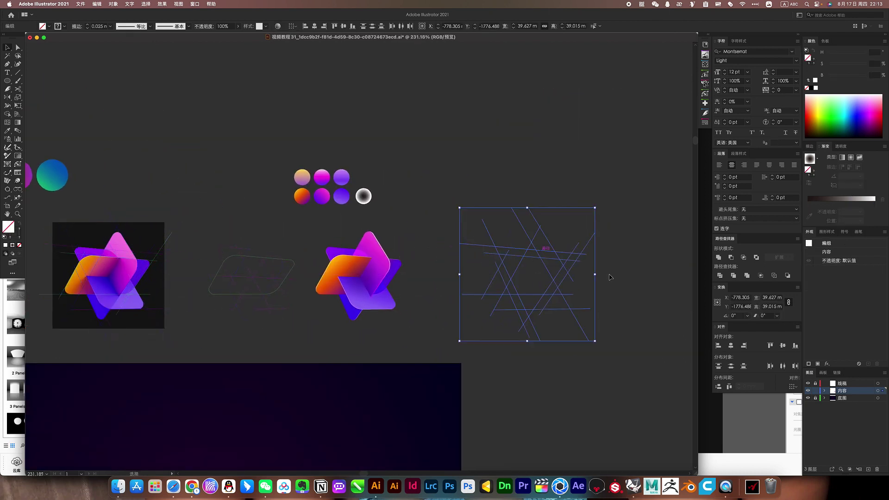
- Reselect the construction-line group and centre it in the view
click(623, 283)
scroll(540, 268, up, 5)
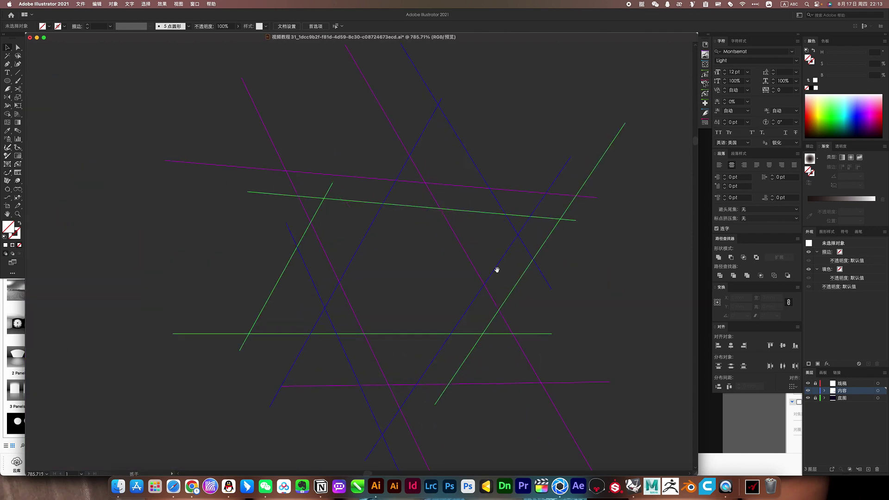
click(502, 266)
key(ctrl+minus)
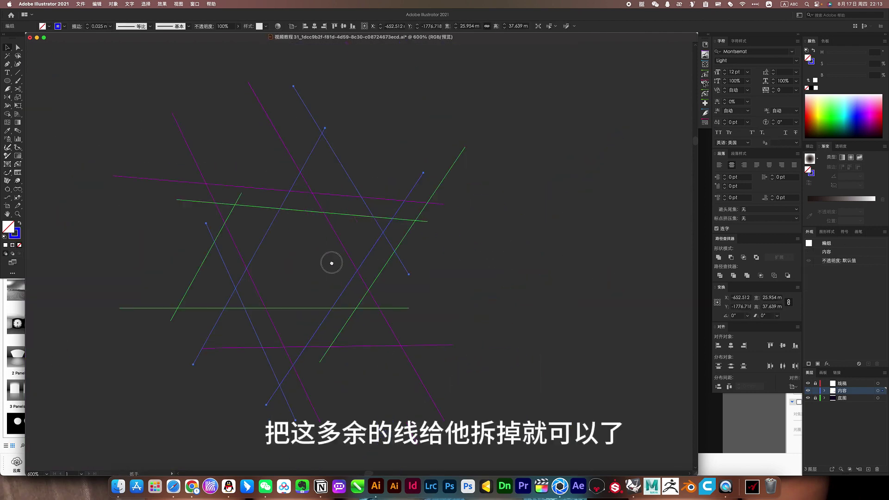
drag(332, 263, 443, 281)
- Trim the blue lines' overhangs into a closed outline with the Shape Builder
key(shift+n)
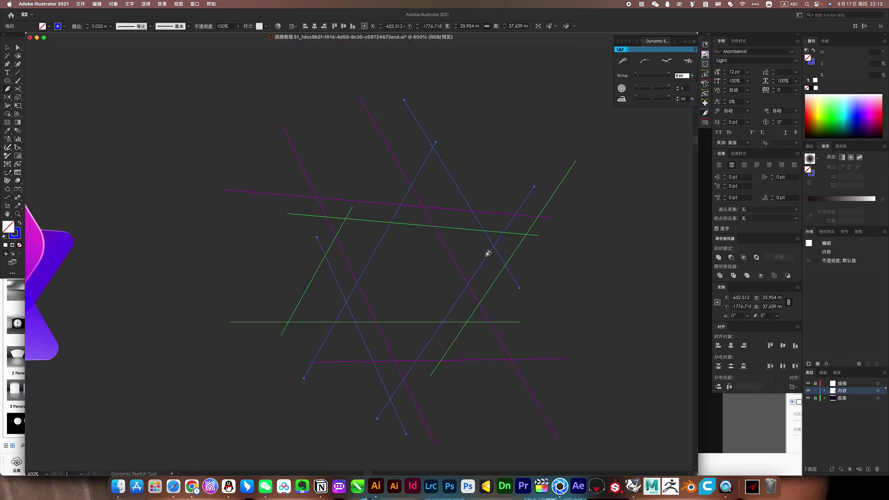
click(499, 239)
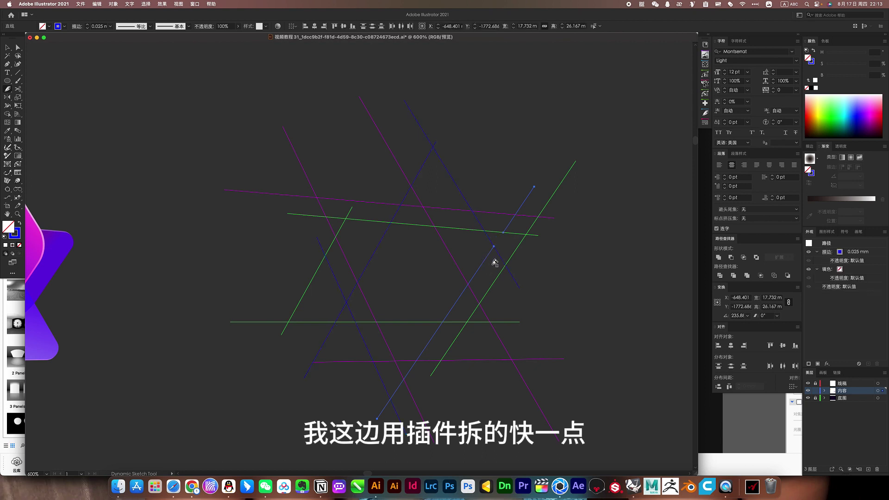
click(433, 140)
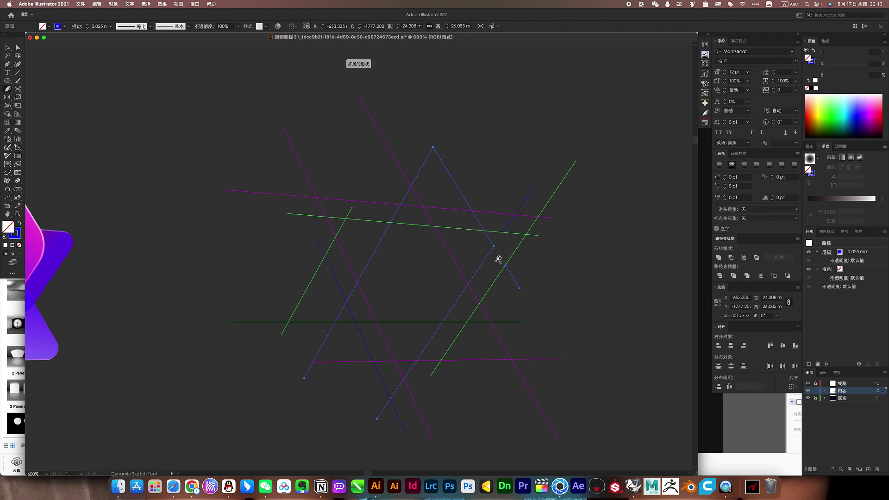
scroll(371, 269, up, 2)
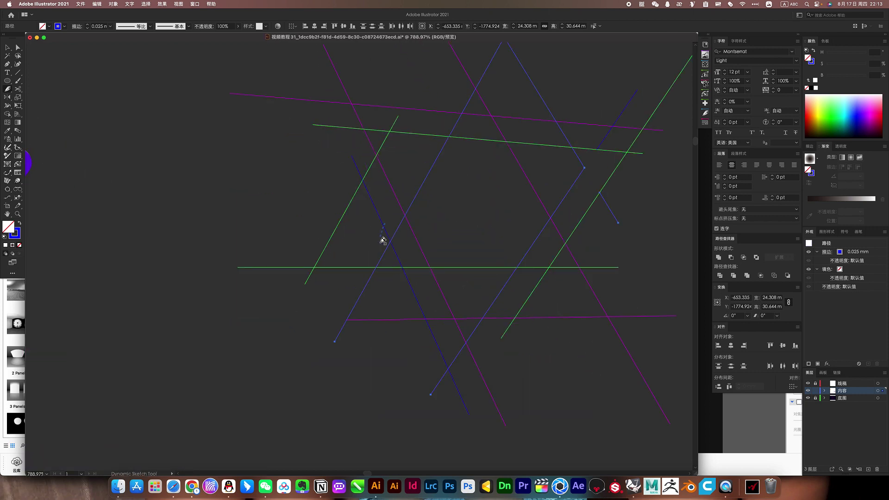
click(389, 254)
click(446, 369)
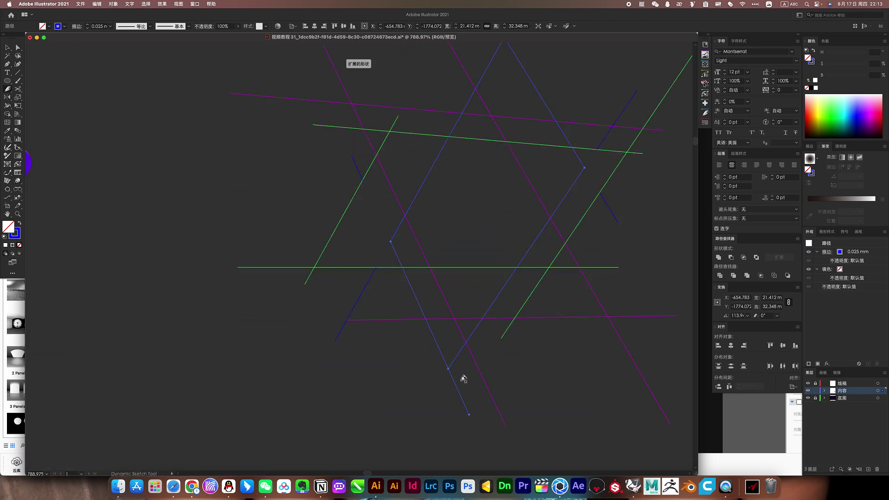
drag(421, 272, 346, 292)
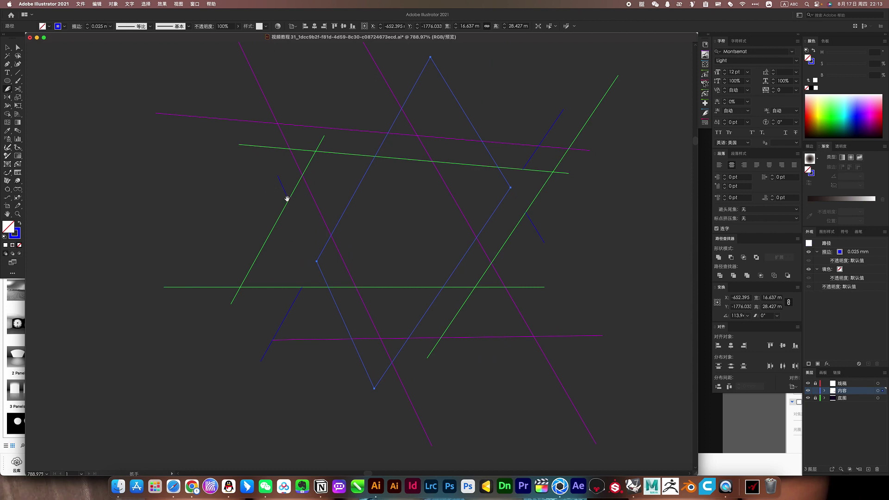
drag(287, 199, 246, 240)
key(super+shift+a)
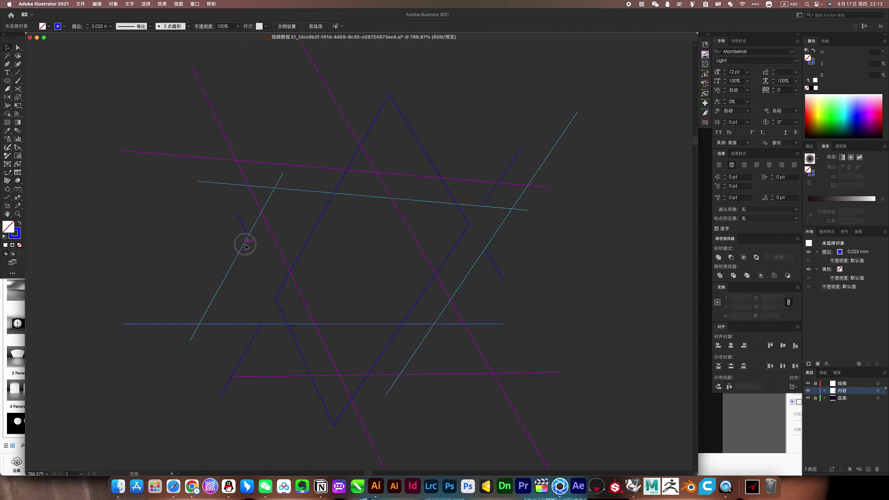
- Trim the green lines' overhangs into a joined closed outline
key(v)
click(244, 245)
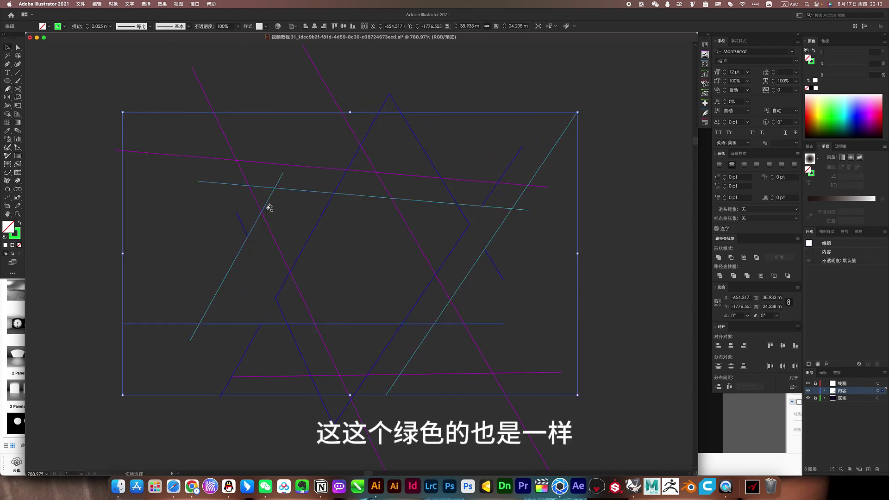
click(277, 181)
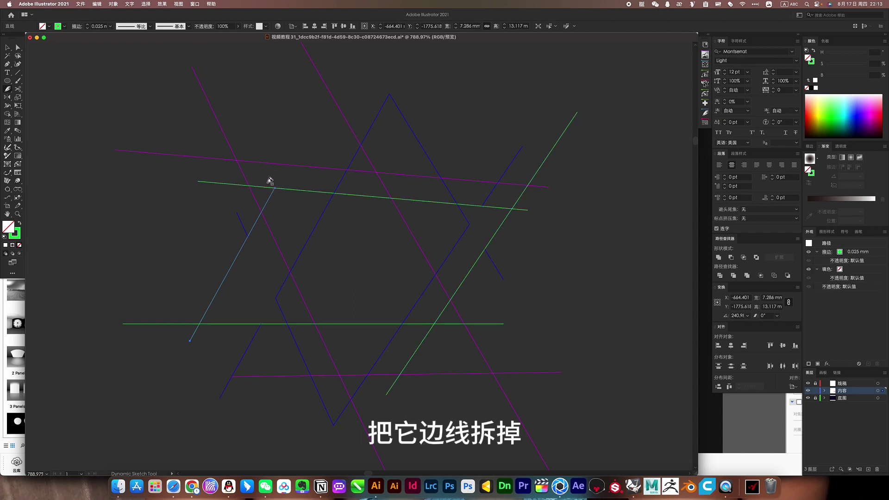
click(193, 324)
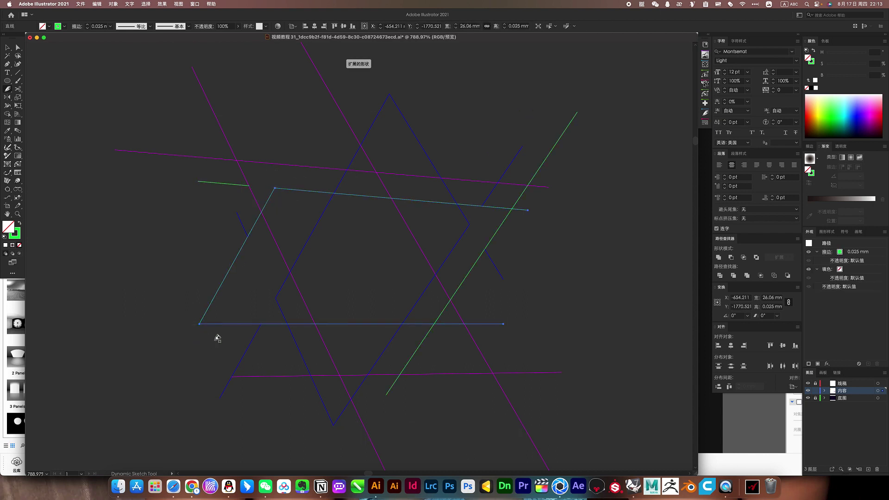
click(456, 319)
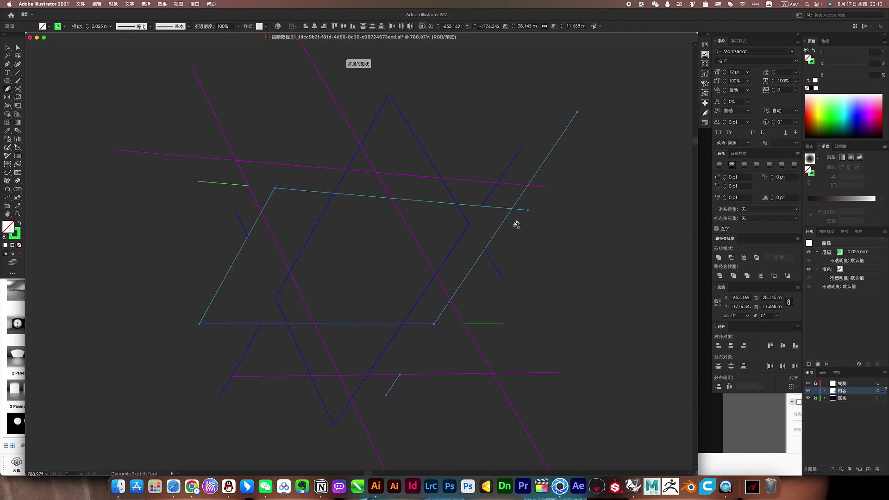
click(518, 200)
key(v)
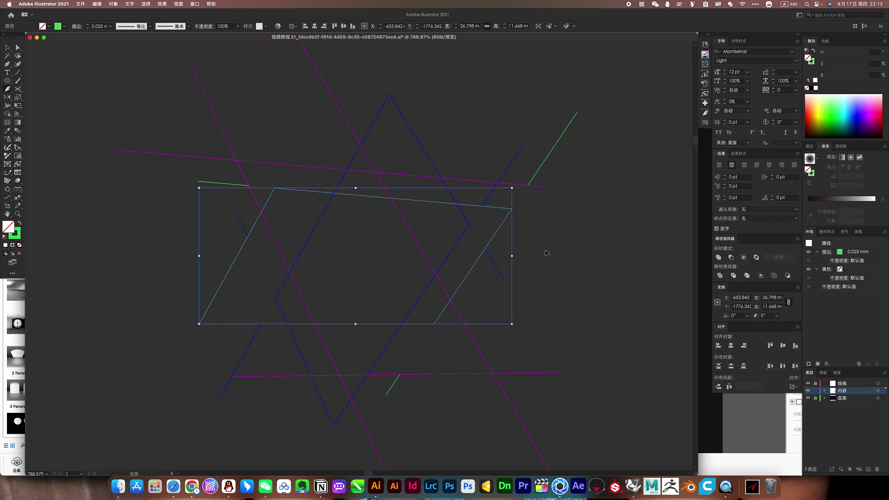
click(462, 312)
- Trim the magenta lines' excess segments at the top and bottom crossings
click(476, 344)
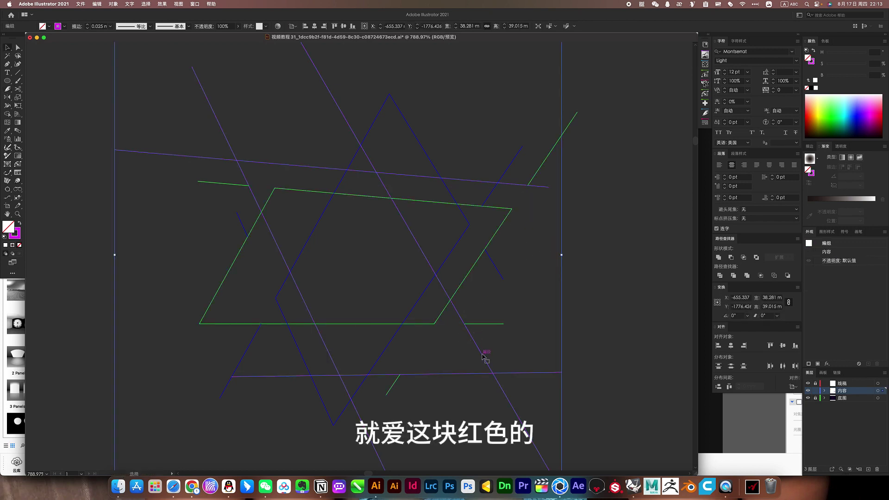
key(shift+m)
alt+click(500, 387)
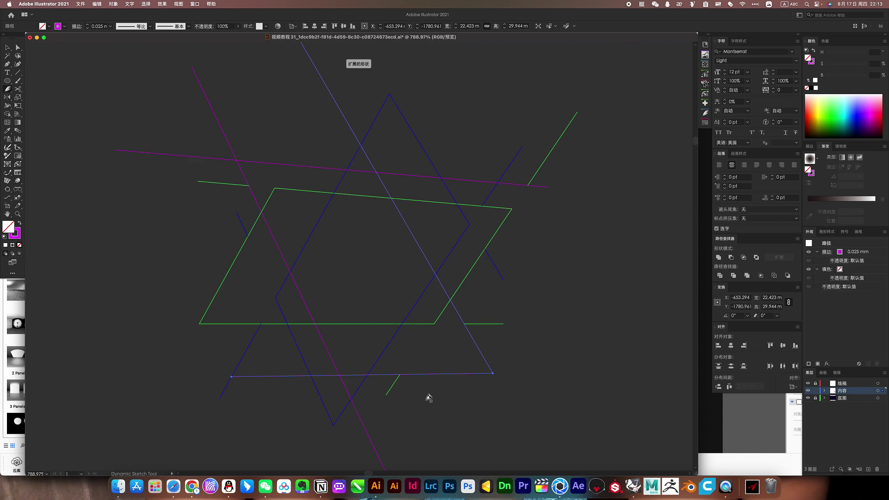
alt+click(352, 379)
alt+click(325, 375)
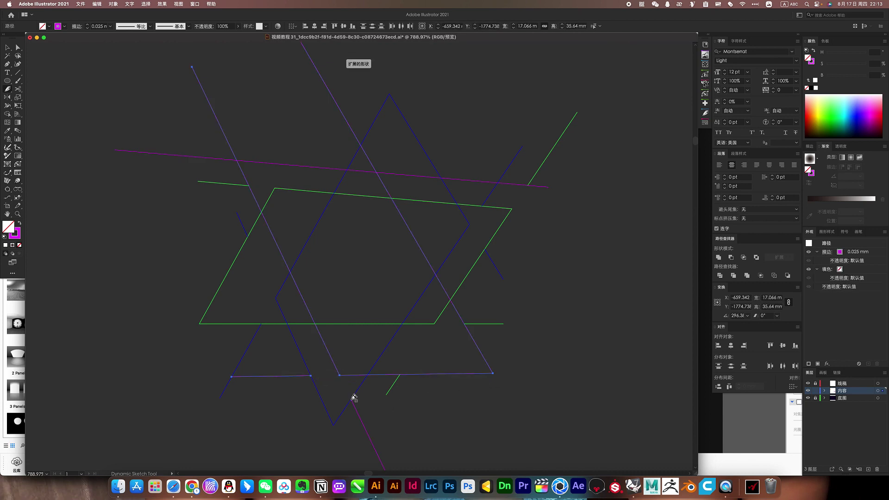
drag(274, 219, 280, 248)
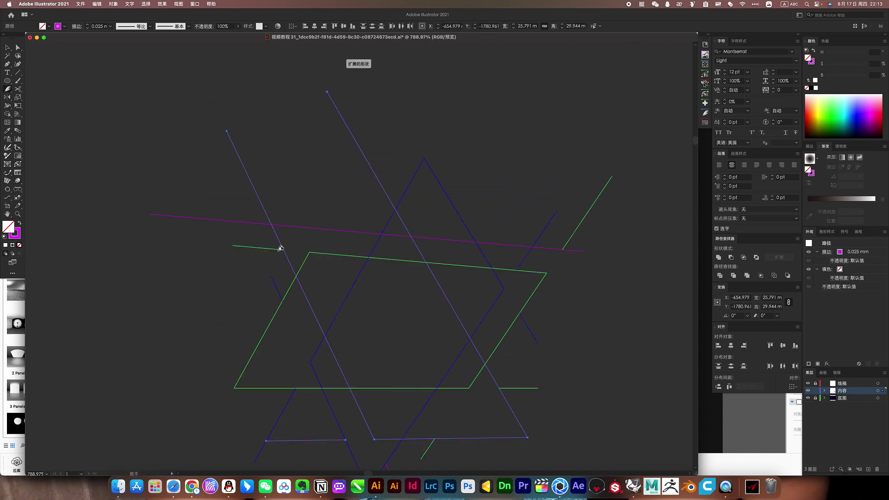
alt+click(267, 224)
alt+click(387, 190)
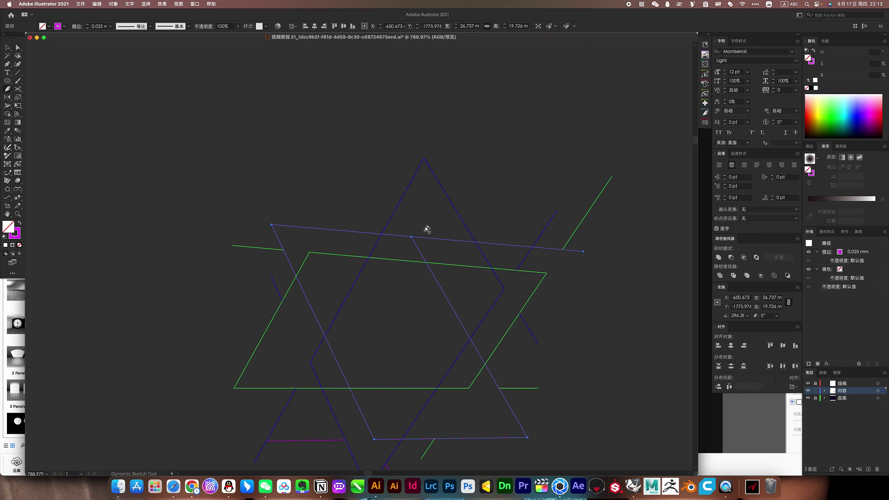
alt+click(441, 240)
scroll(458, 255, down, 3)
- Reselect the whole group of trimmed outline lines
key(v)
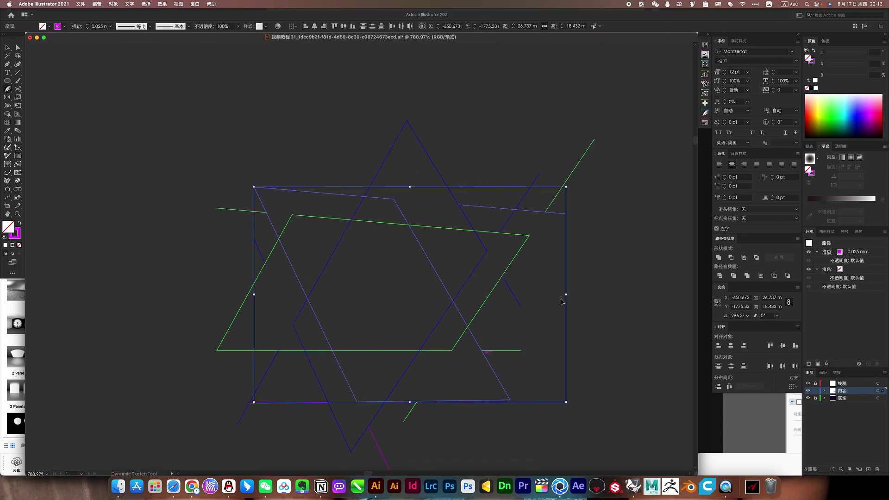
click(562, 301)
scroll(476, 292, down, 2)
click(480, 285)
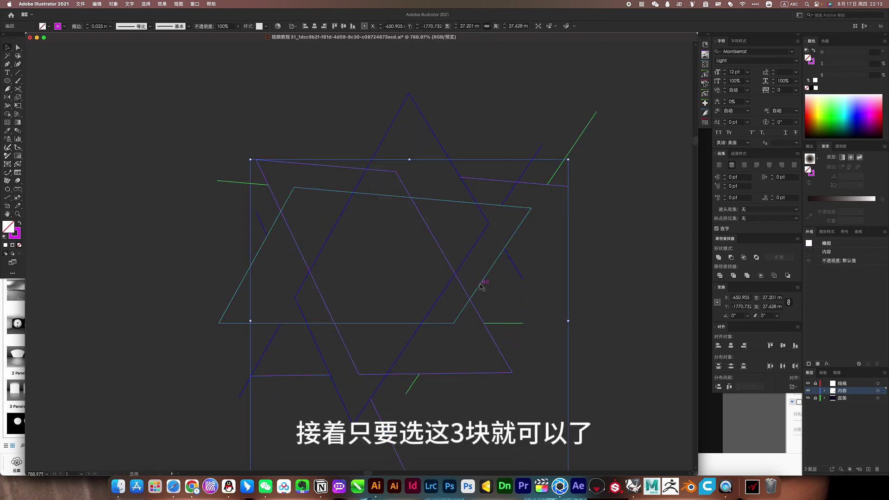
- Ungroup the outlines and delete the leftover outer line pieces
drag(507, 296, 381, 238)
key(ctrl+shift+g)
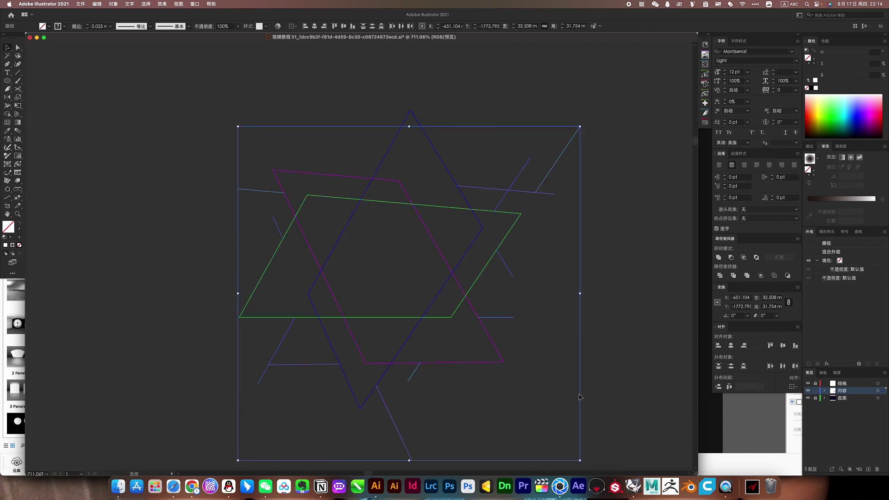
key(Delete)
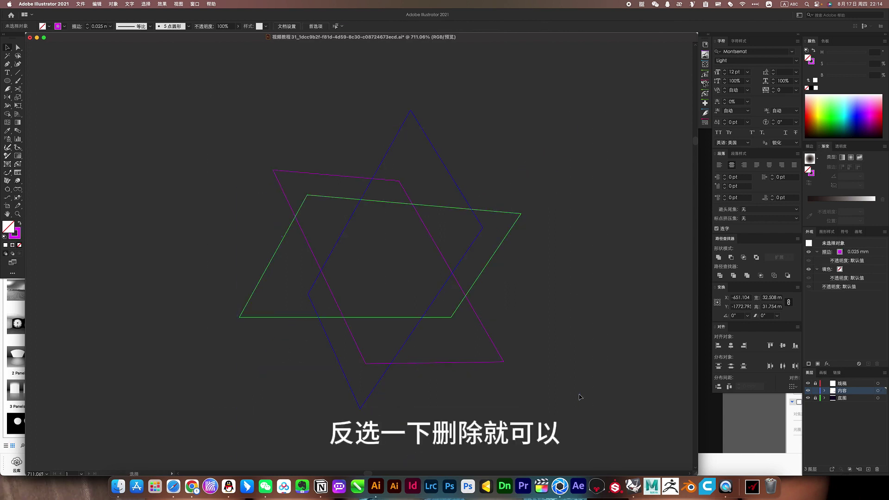
- Zoom out and select only the parallelogram outline in the star drawing
scroll(407, 280, down, 3)
scroll(417, 277, down, 3)
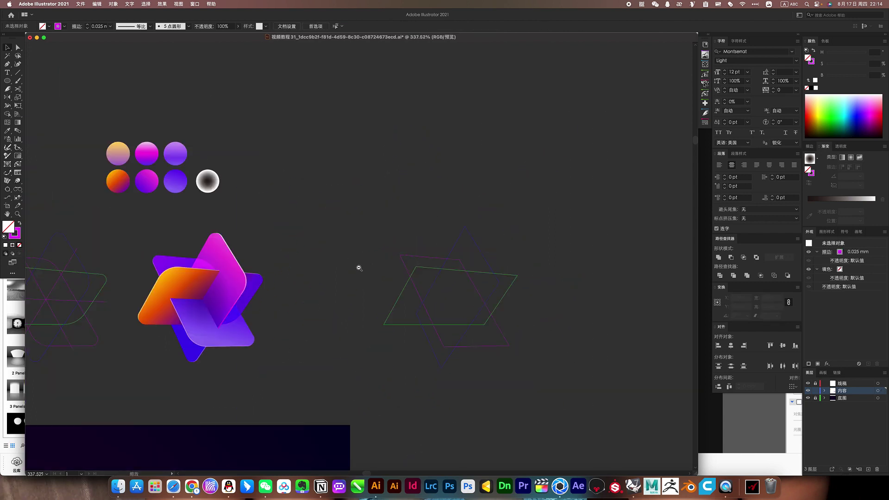
drag(357, 266, 422, 258)
drag(544, 363, 523, 338)
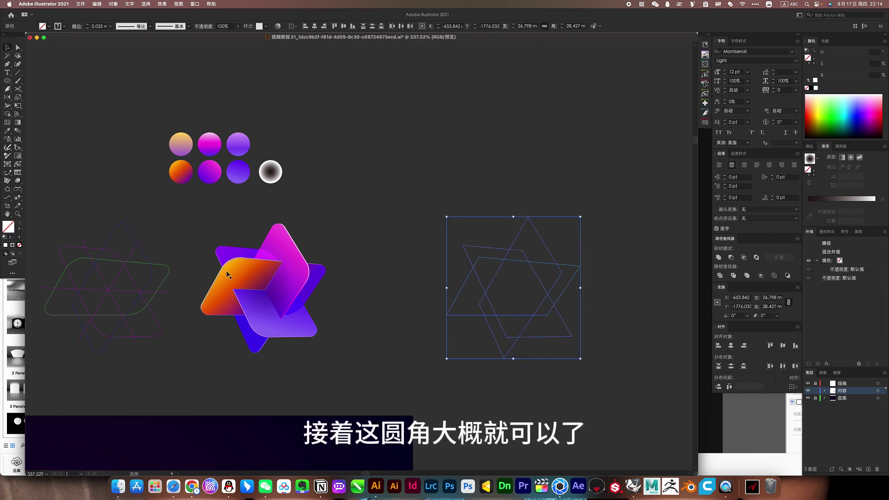
scroll(514, 268, up, 2)
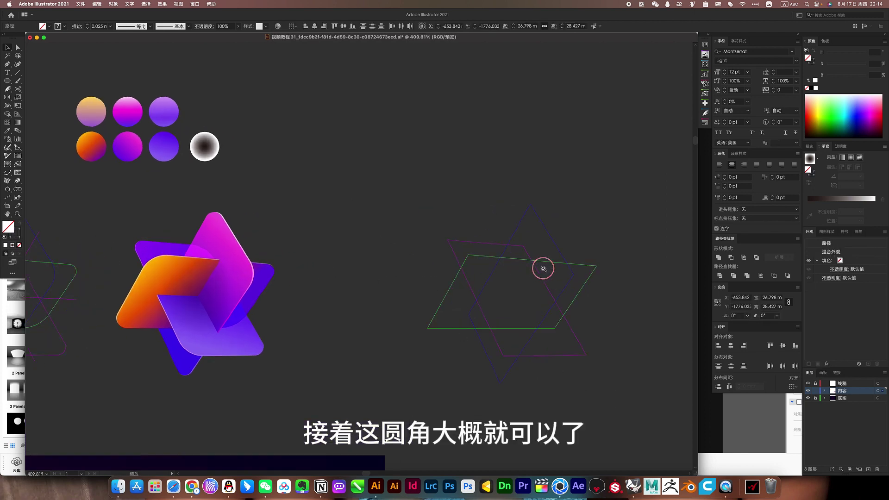
click(621, 280)
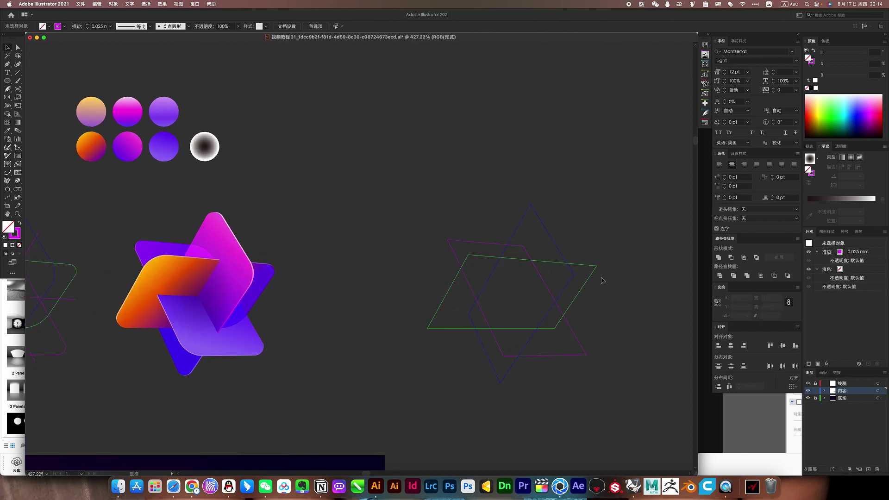
click(597, 267)
drag(578, 267, 613, 273)
- Round the parallelogram's bottom-left corner with the Direct Selection live-corner widget
key(v)
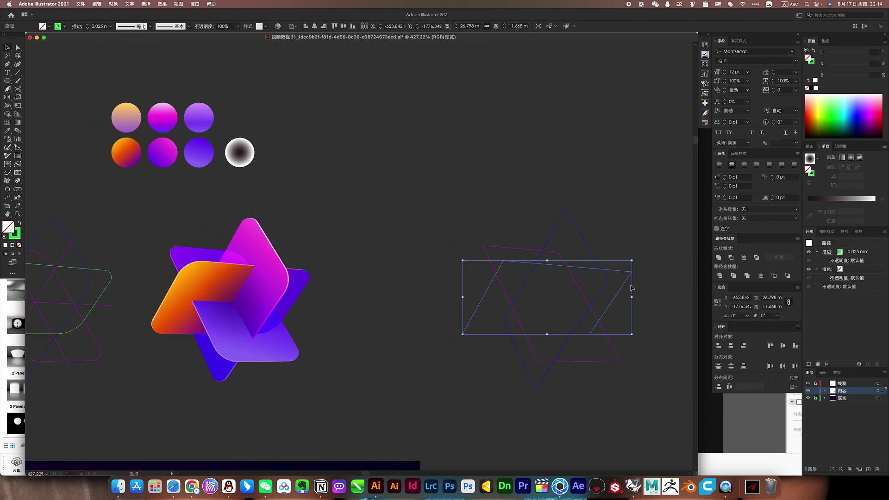
key(a)
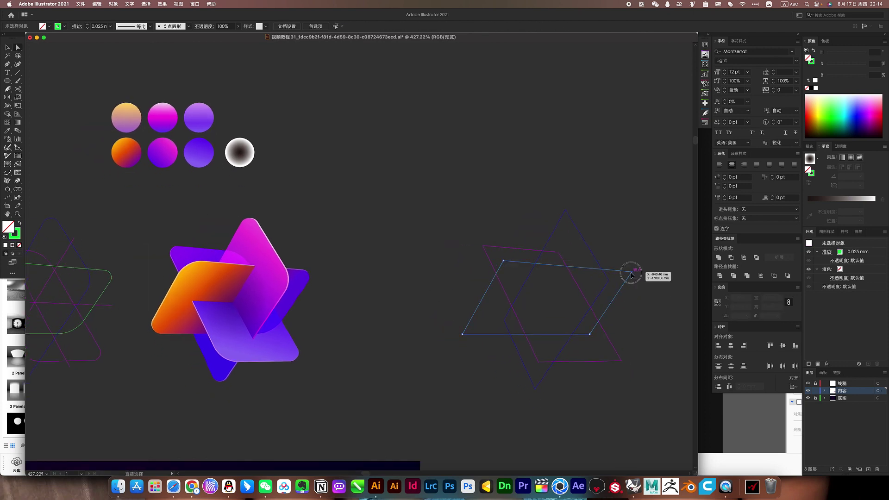
click(631, 272)
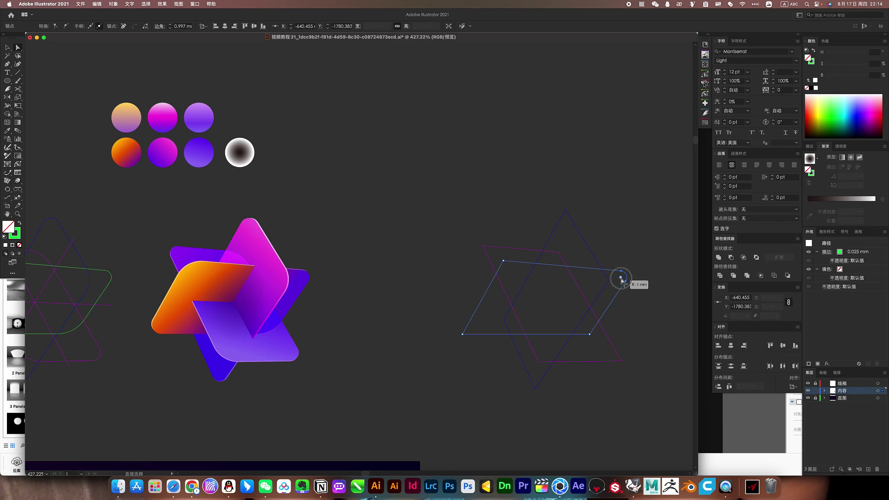
scroll(573, 280, left, 5)
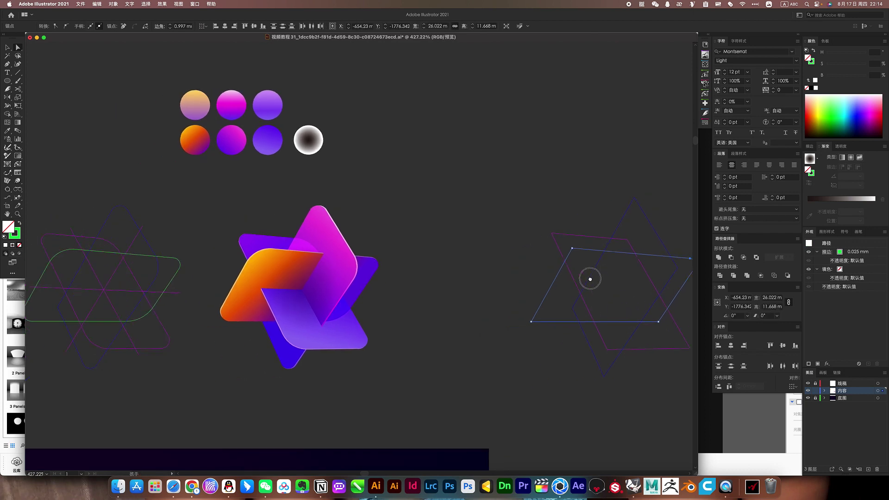
click(531, 321)
drag(539, 319, 552, 316)
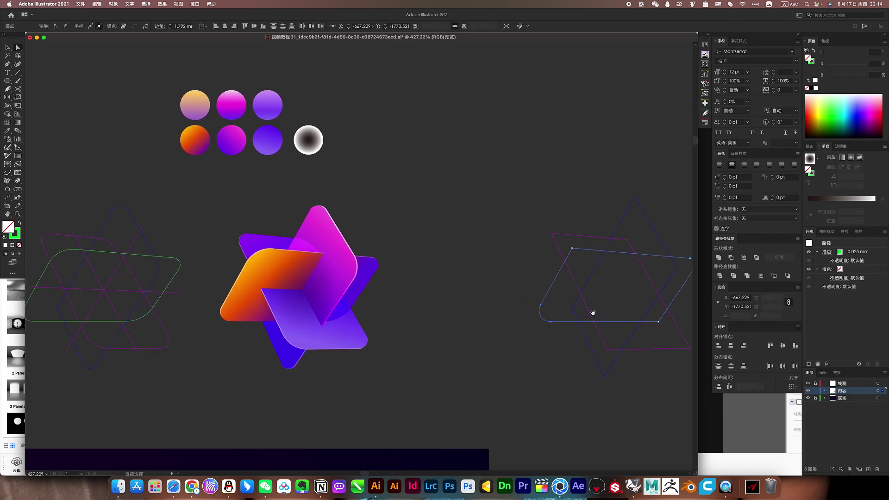
scroll(562, 298, down, 3)
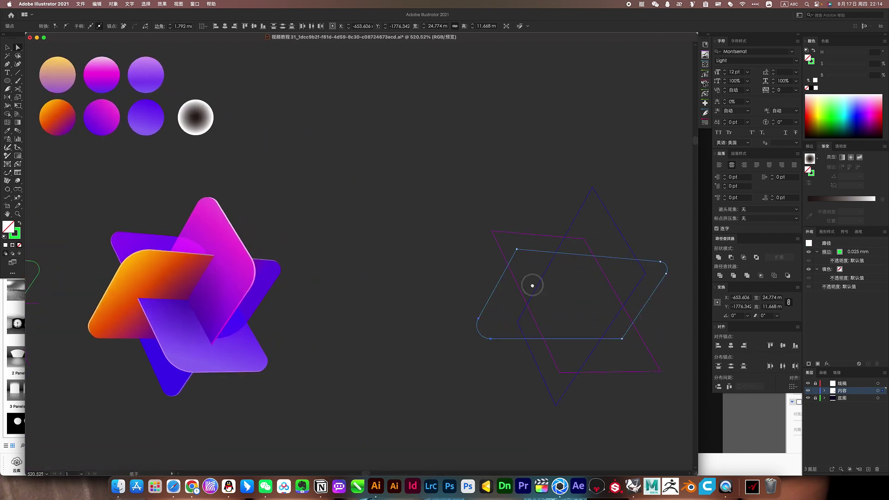
drag(532, 284, 486, 281)
- Move the star outline drawing further left and deselect everything
key(v)
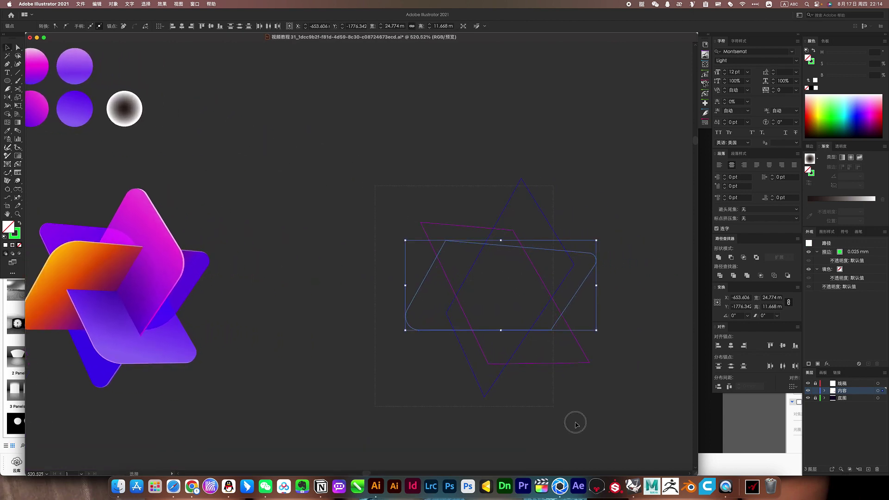
scroll(540, 373, down, 2)
scroll(576, 358, down, 2)
scroll(607, 354, left, 3)
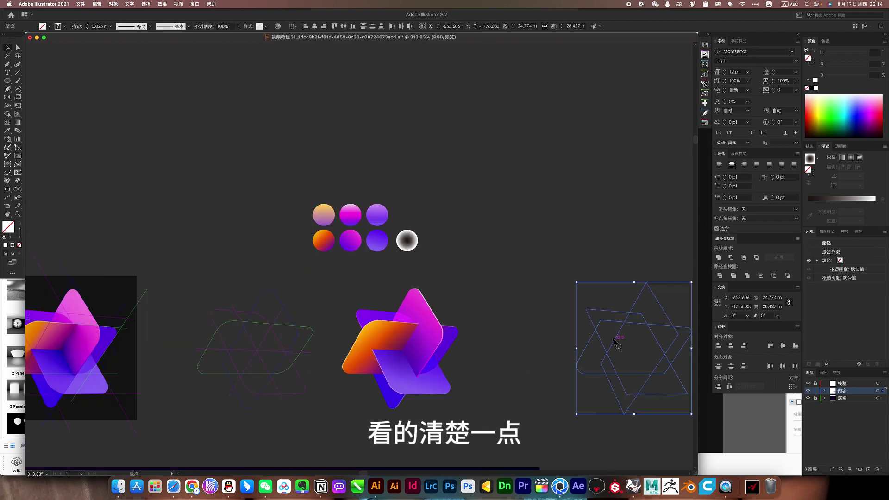
drag(607, 354, 534, 346)
click(534, 347)
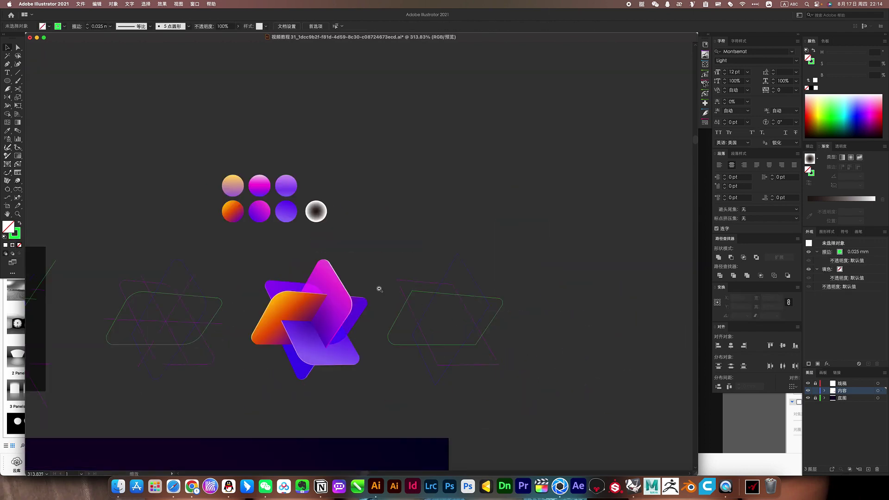
scroll(477, 278, up, 5)
scroll(433, 189, up, 2)
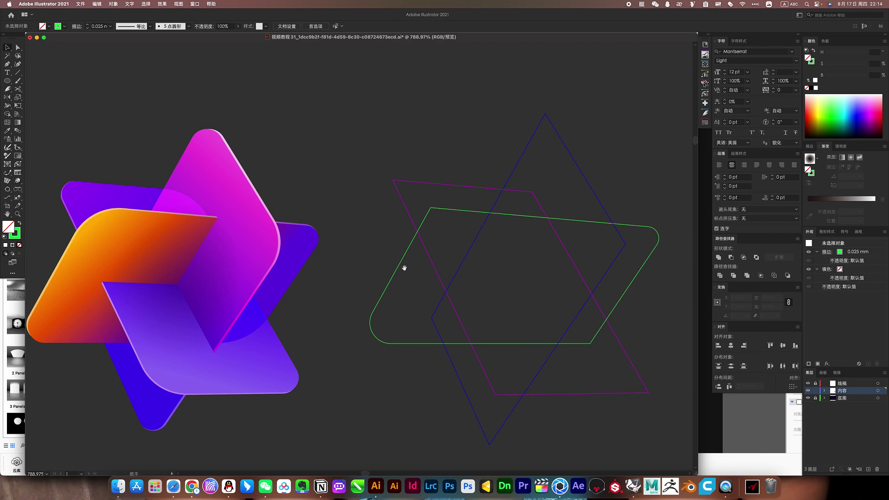
- Round the parallelogram's top-left and bottom-right corners
click(429, 212)
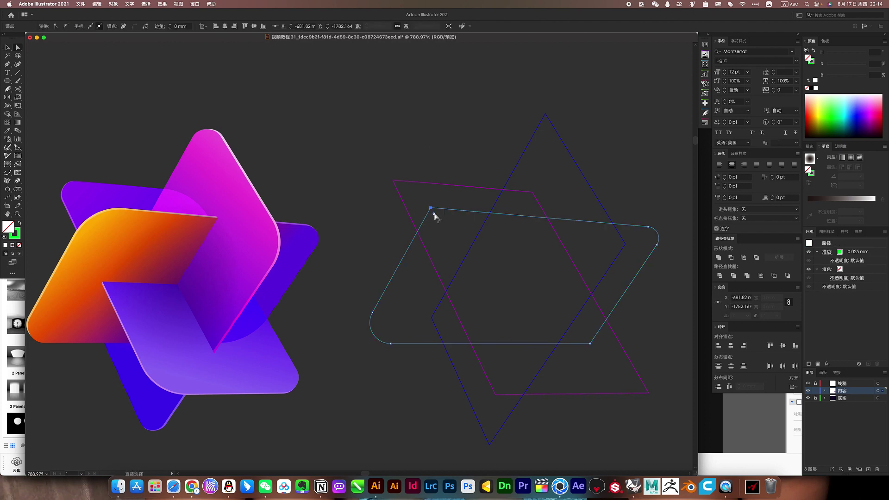
drag(435, 217, 453, 262)
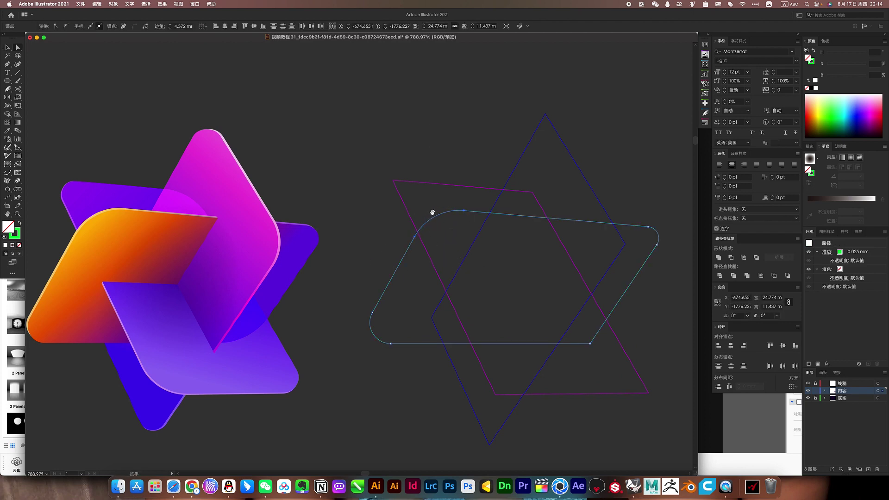
scroll(431, 208, down, 3)
scroll(432, 208, right, 2)
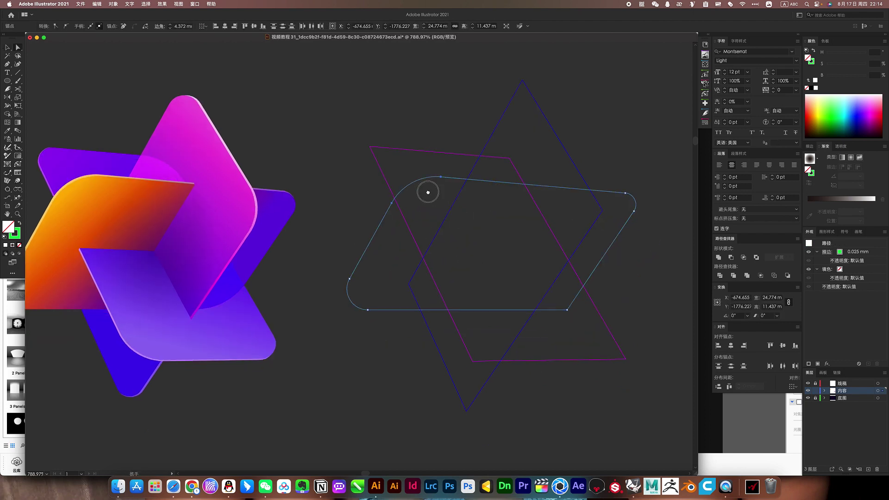
click(568, 310)
drag(564, 306, 535, 265)
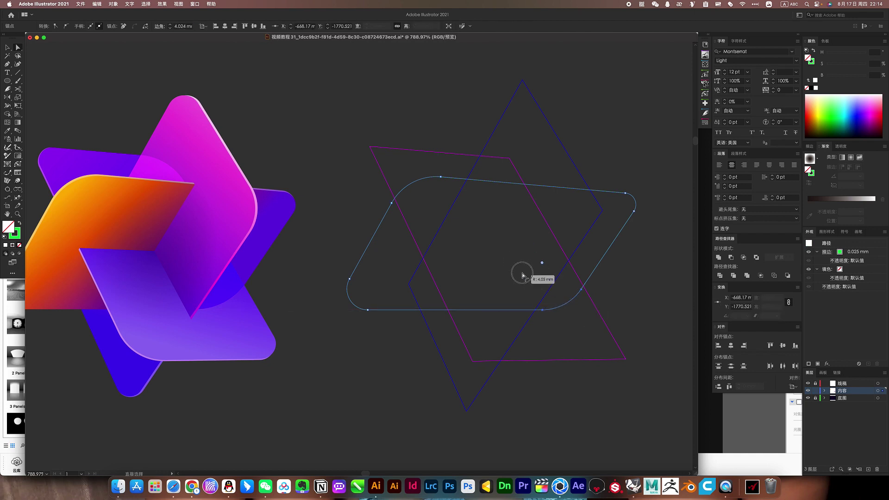
- Round the magenta shape's four corners: bottom-right, bottom-left, top-right and top-left
click(636, 337)
click(625, 360)
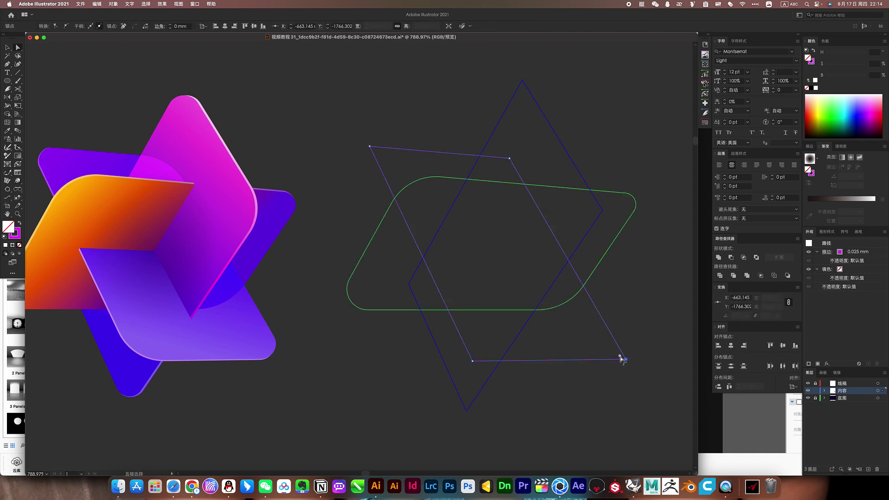
drag(619, 357, 592, 342)
click(472, 361)
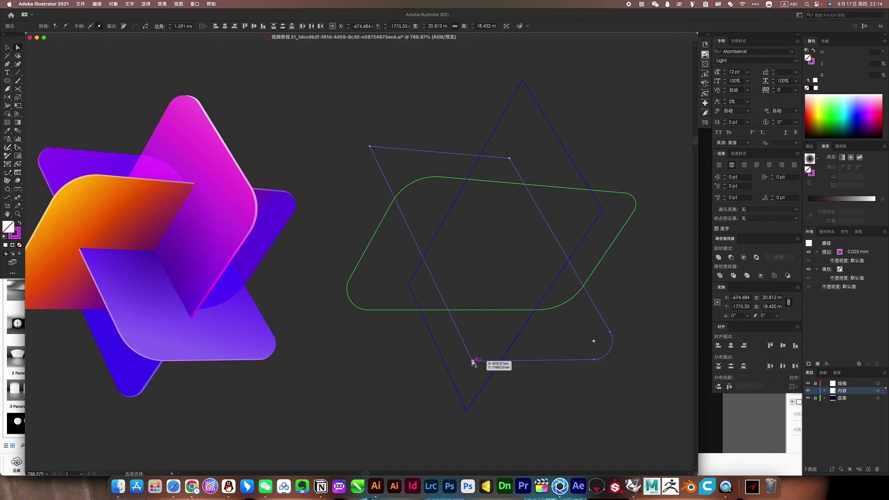
drag(476, 356, 513, 308)
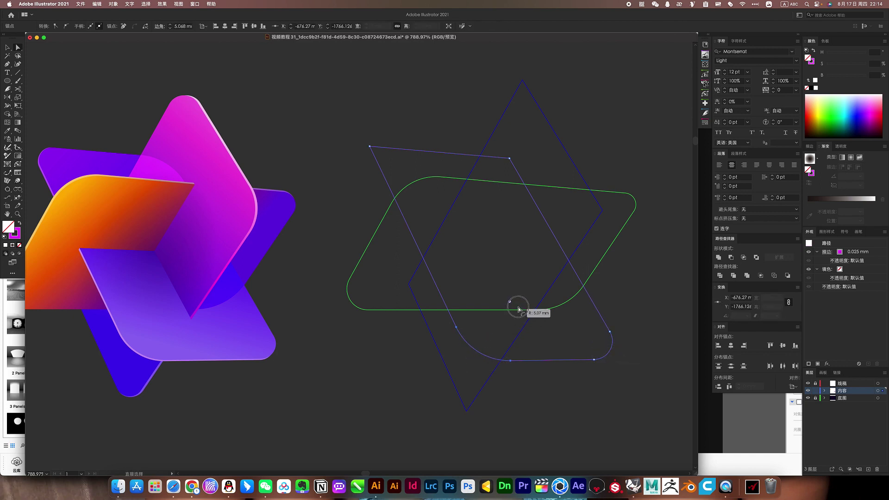
click(510, 159)
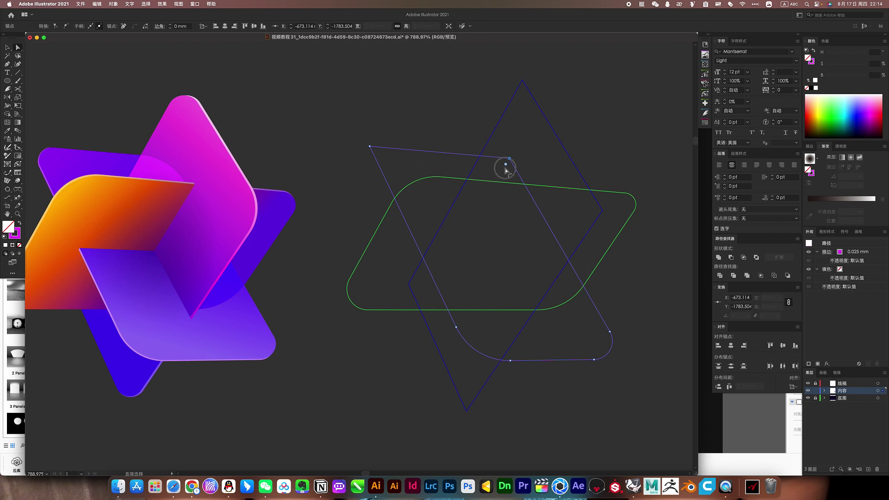
drag(506, 169, 485, 207)
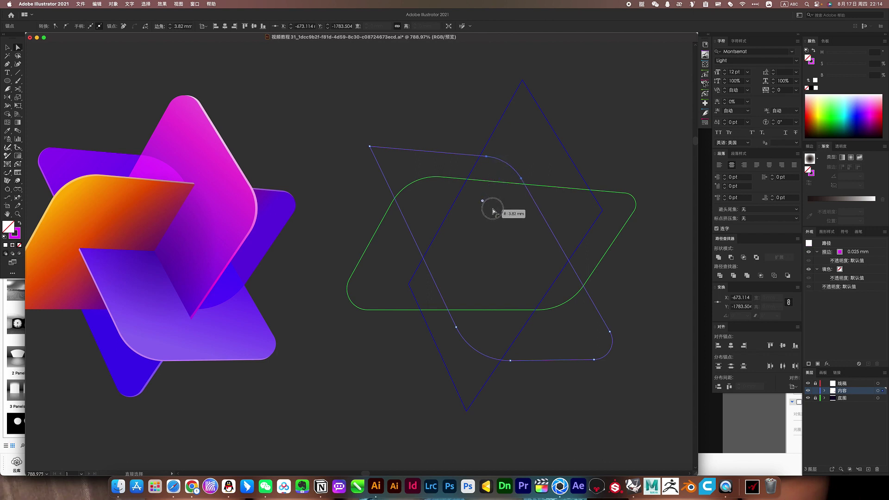
click(370, 147)
drag(376, 151, 392, 169)
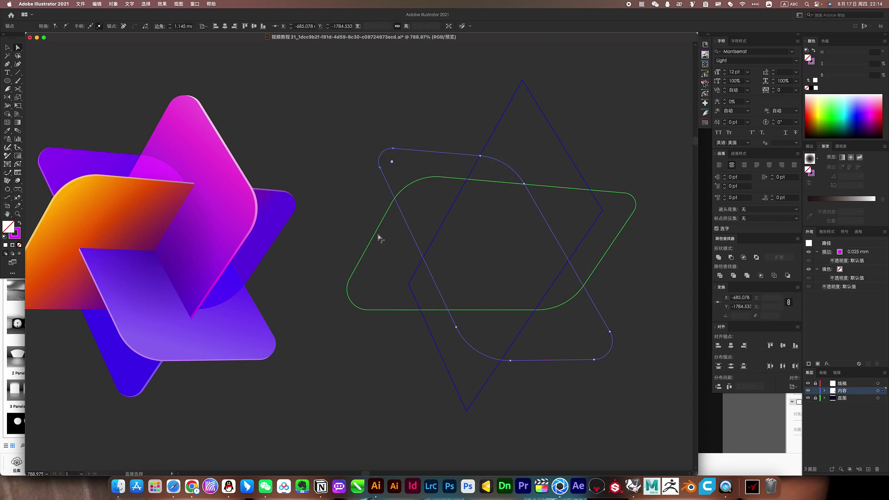
- Round the blue rhombus's right, top, left and bottom corners
click(439, 226)
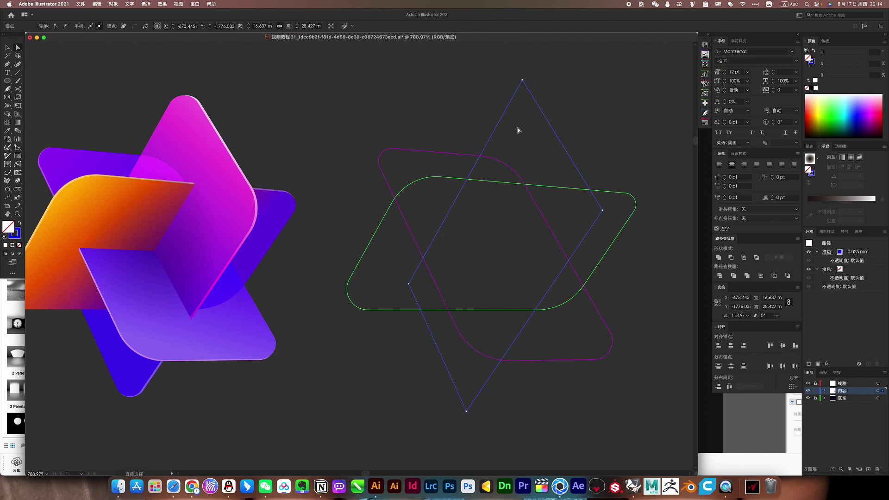
click(602, 210)
drag(594, 211, 545, 224)
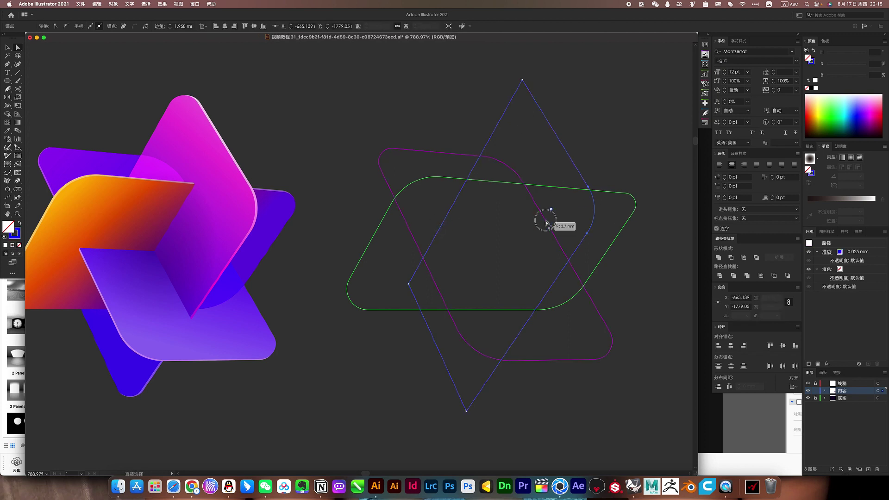
click(522, 80)
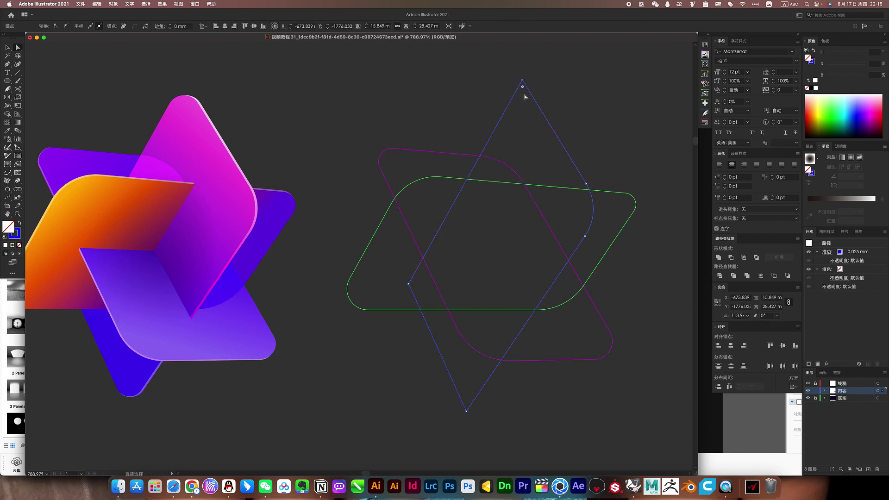
drag(523, 86, 523, 112)
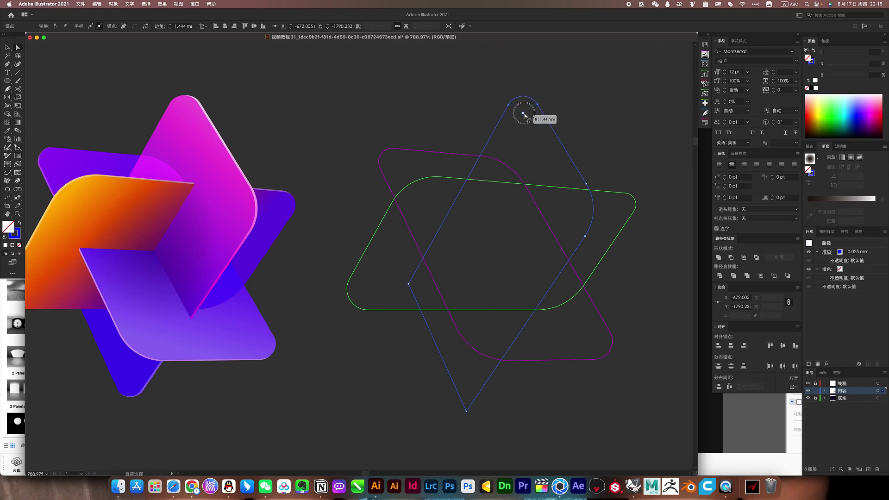
click(409, 284)
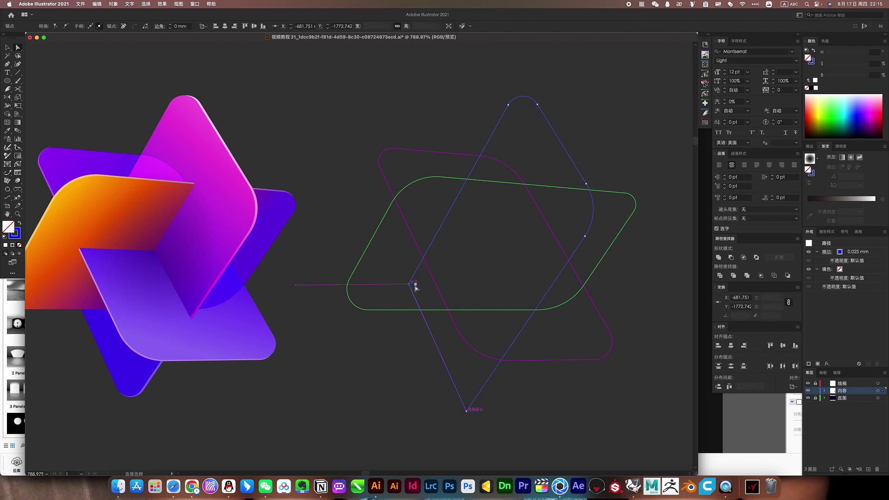
drag(416, 284, 467, 293)
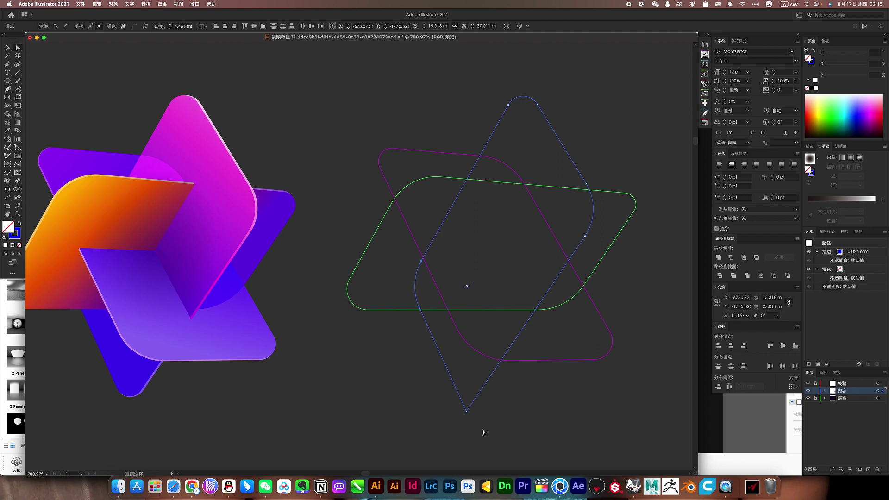
click(467, 413)
drag(467, 403, 470, 386)
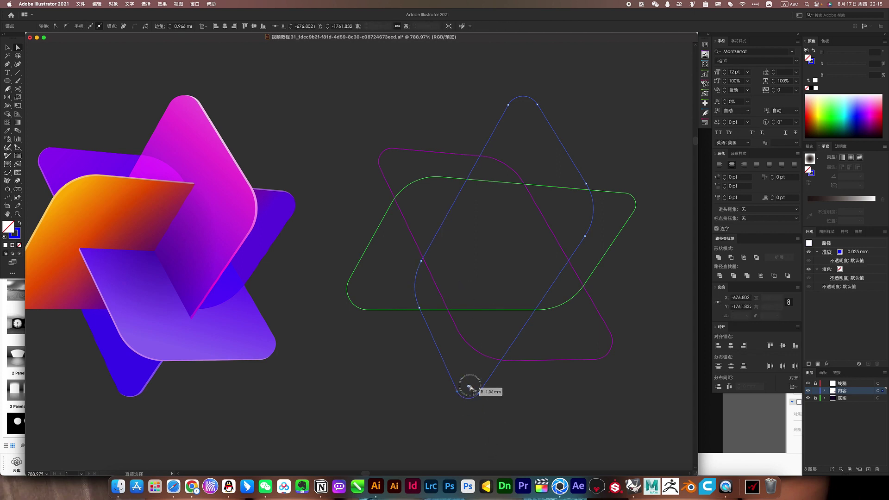
- Deselect the outlines and reframe the view to show the logo and gradient swatches
click(556, 403)
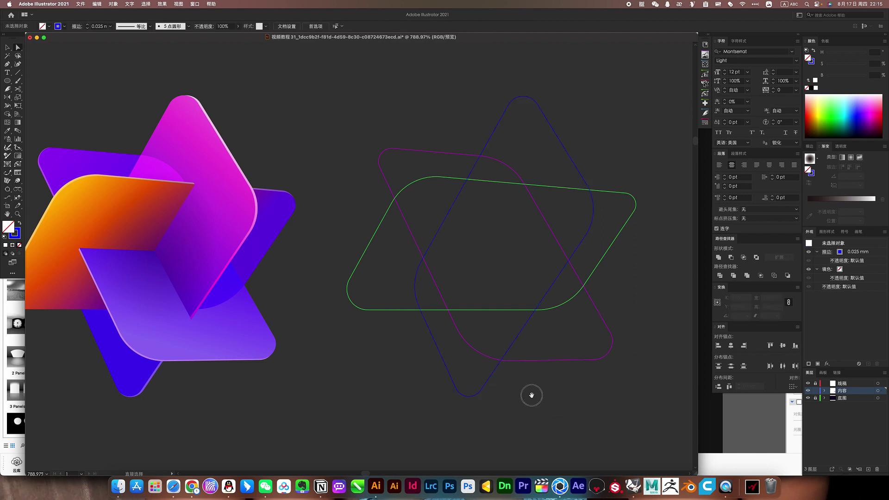
drag(532, 393, 493, 391)
scroll(519, 344, down, 3)
mouse_move(460, 310)
mouse_down()
mouse_move(434, 318)
mouse_move(348, 223)
mouse_up()
scroll(472, 322, up, 3)
- Duplicate the star outline group to the right as a backup copy
scroll(324, 246, right, 3)
scroll(293, 266, right, 2)
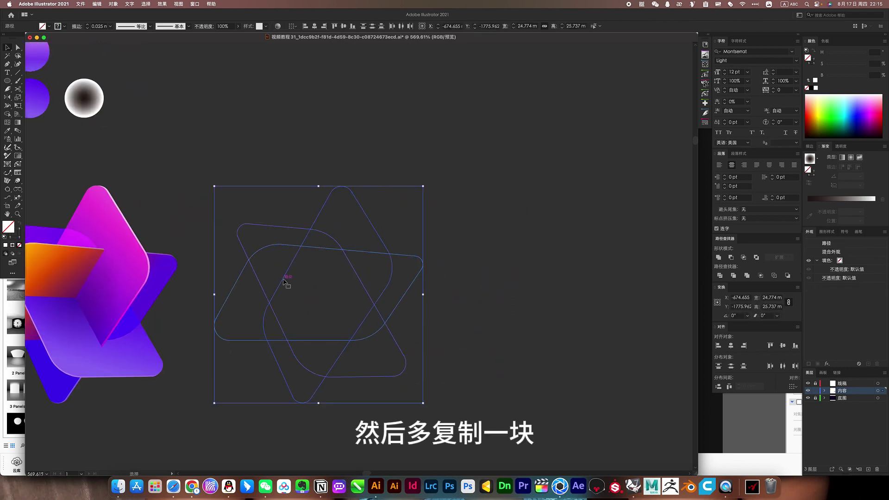
drag(284, 279, 507, 283)
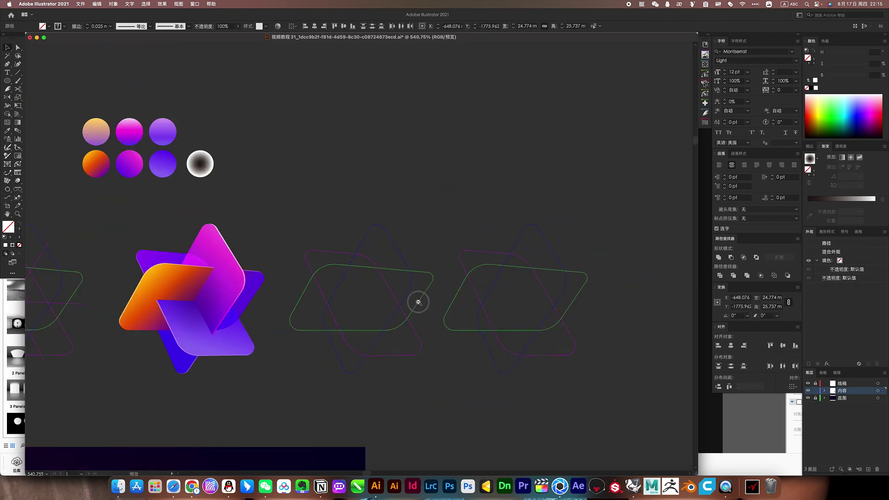
alt+click(418, 302)
click(480, 313)
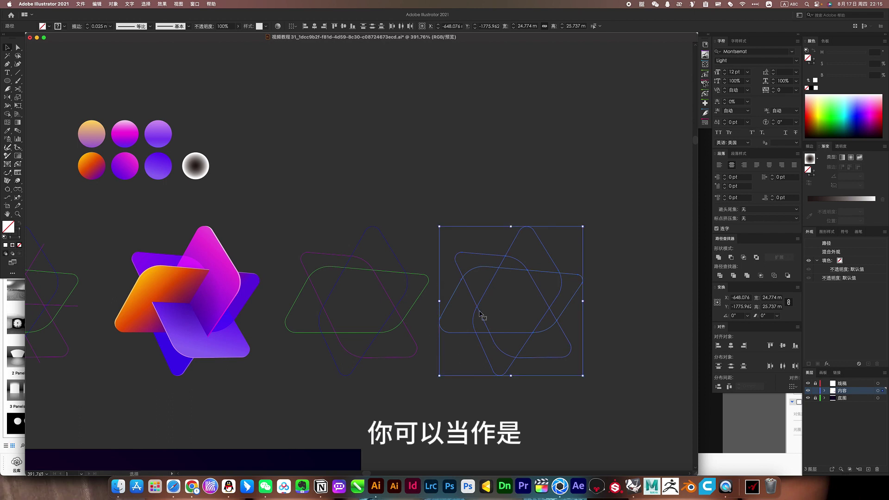
click(512, 390)
click(514, 262)
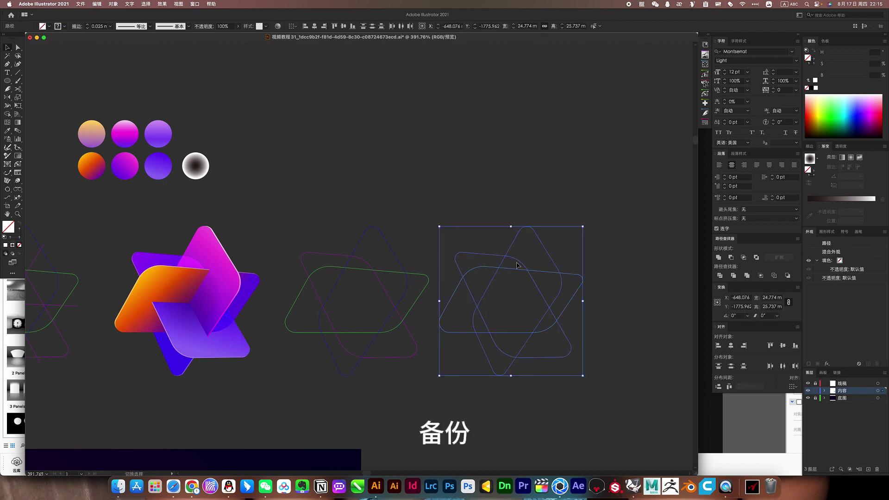
- Merge the copy's central hexagon region with the Shape Builder, then return to Selection
key(shift+m)
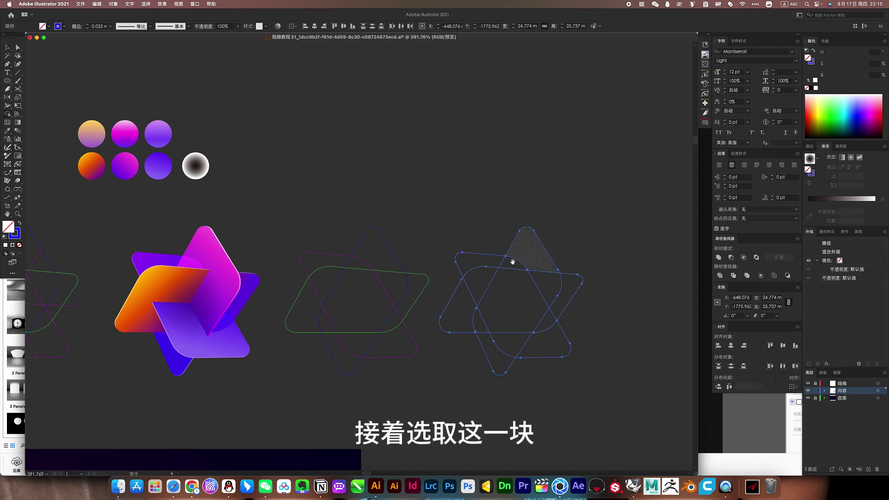
scroll(515, 268, up, 2)
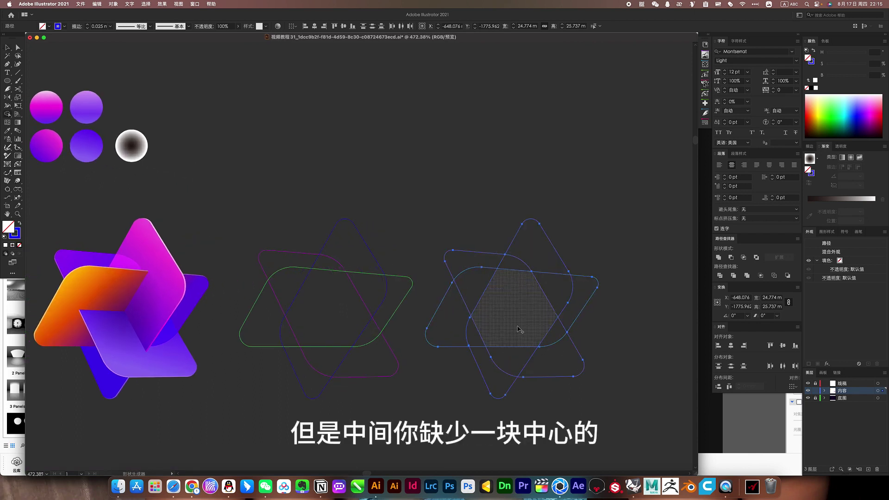
click(508, 319)
click(625, 313)
key(v)
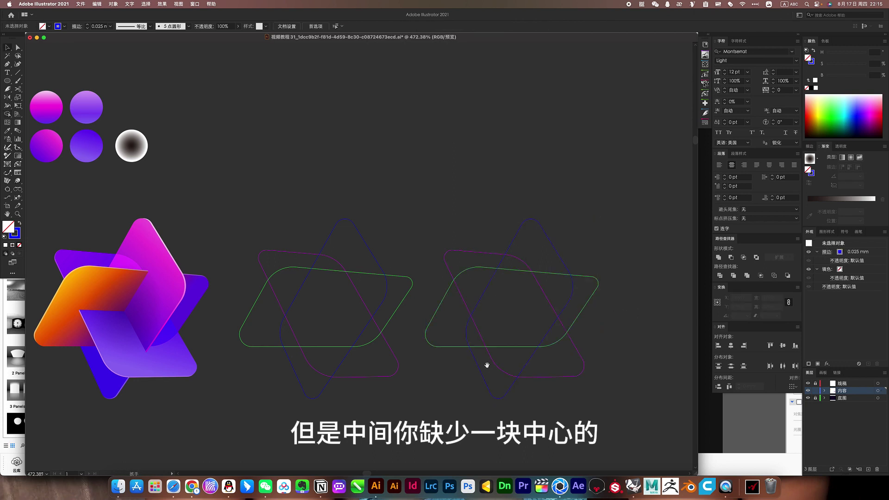
scroll(487, 365, down, 2)
- Draw two diagonal lines across the copy joining opposite corners
drag(452, 341, 572, 348)
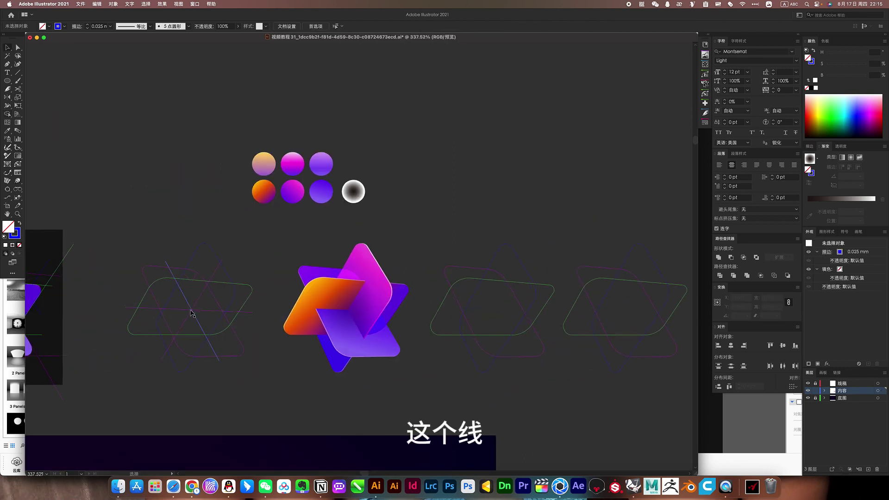
scroll(192, 314, right, 5)
scroll(367, 312, up, 2)
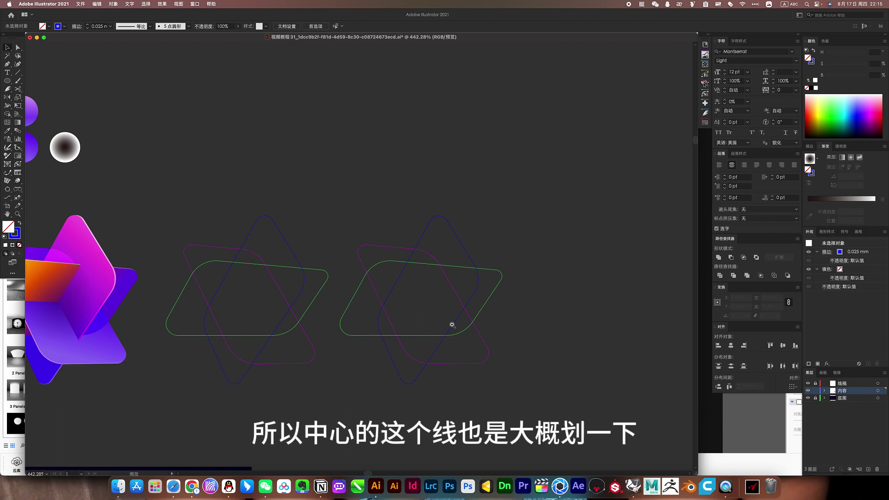
click(438, 354)
click(456, 383)
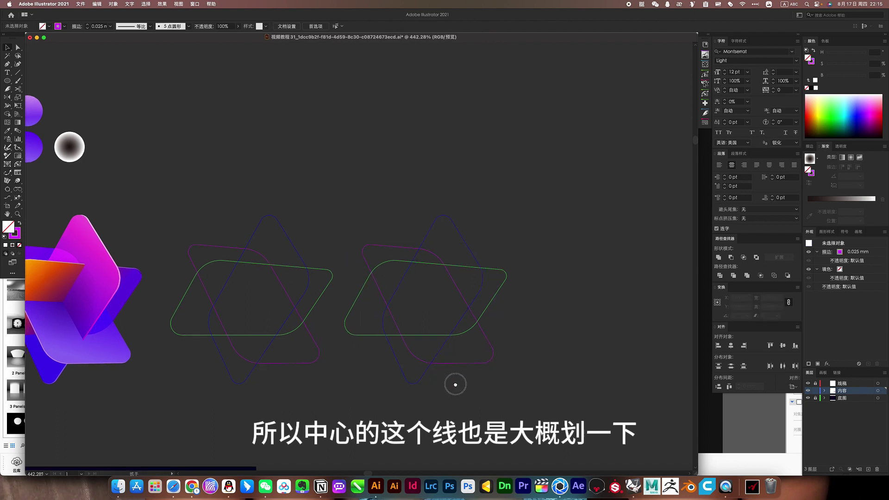
scroll(472, 379, left, 3)
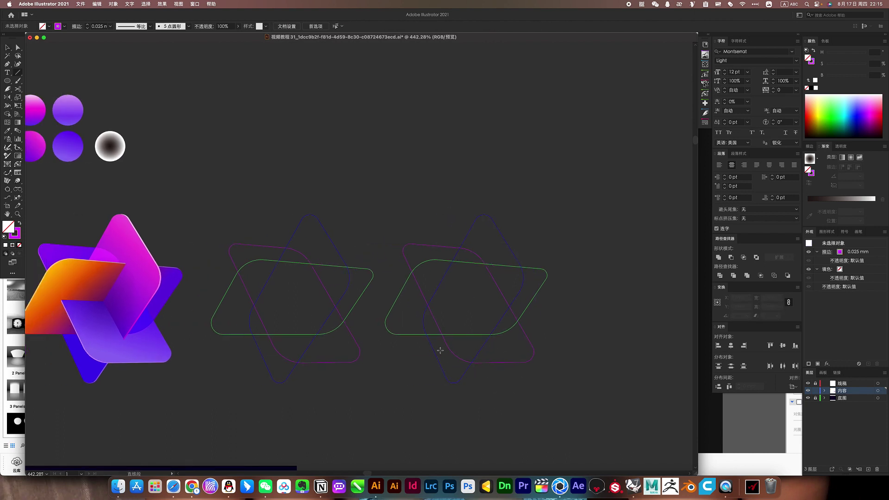
drag(434, 348, 504, 239)
drag(438, 246, 500, 362)
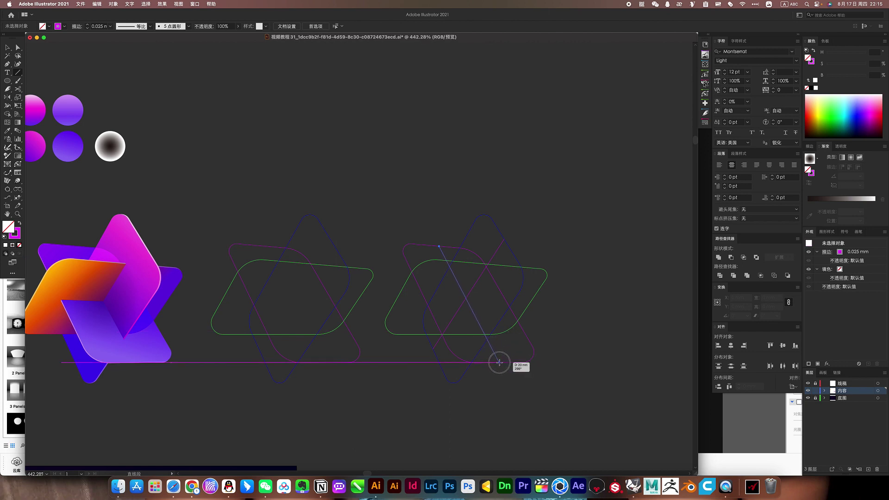
drag(499, 363, 500, 363)
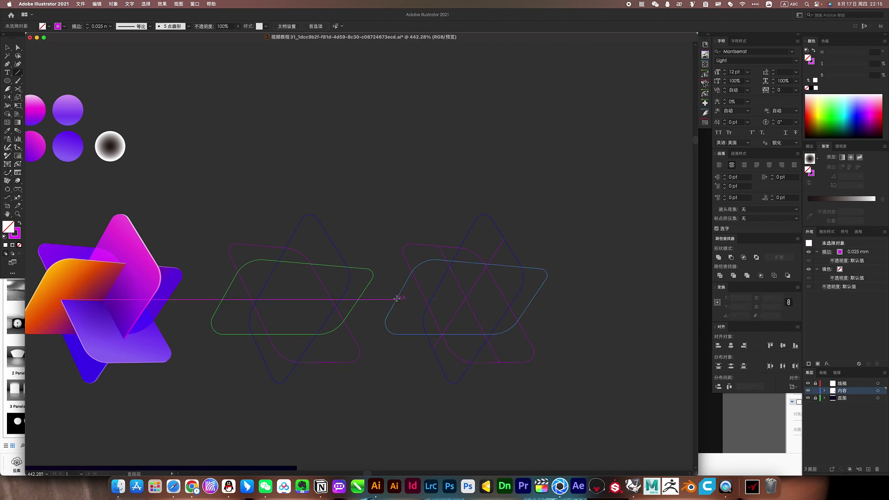
- Add a horizontal line across the copy's middle and zoom in on the crossings
drag(400, 295, 530, 304)
click(486, 292)
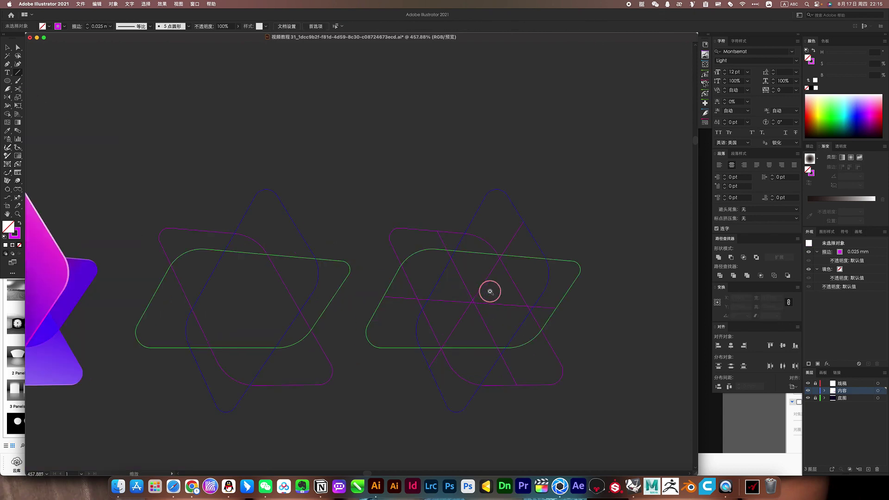
scroll(476, 338, down, 2)
scroll(423, 324, up, 3)
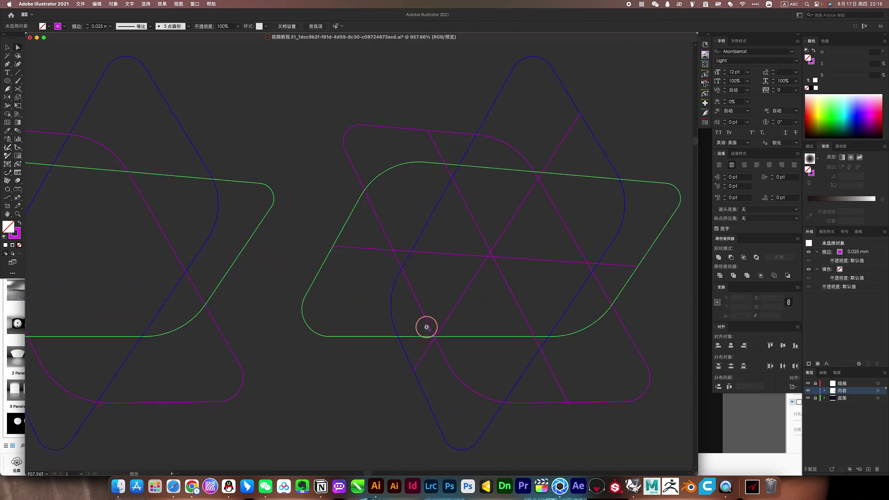
click(497, 246)
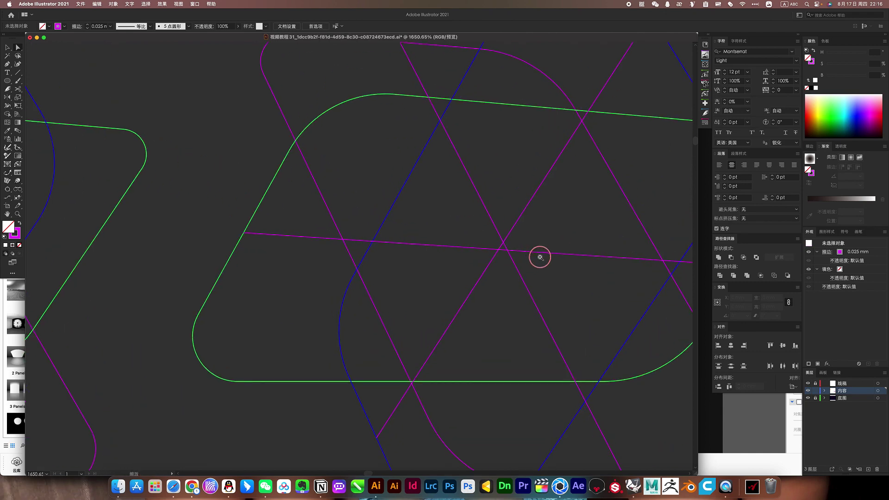
scroll(510, 253, down, 3)
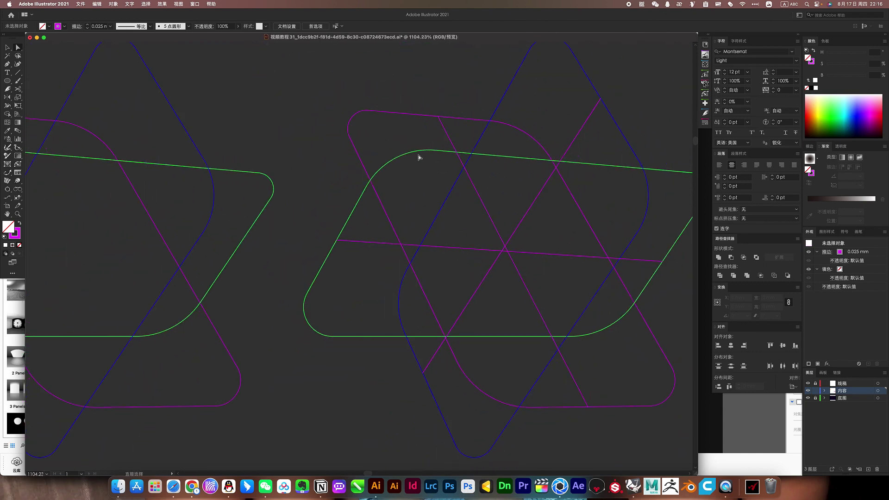
click(445, 132)
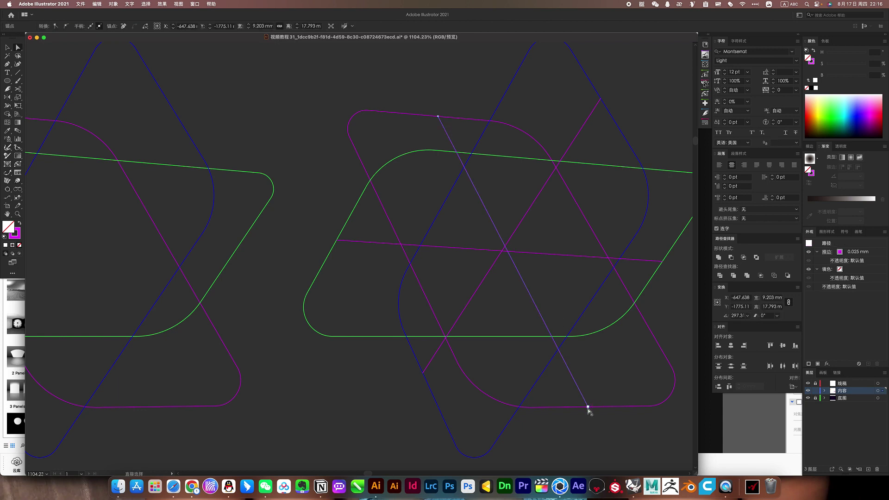
- Snap the diagonals' endpoints onto the corners and verify they cross at the centre
drag(589, 410, 592, 407)
drag(438, 116, 429, 117)
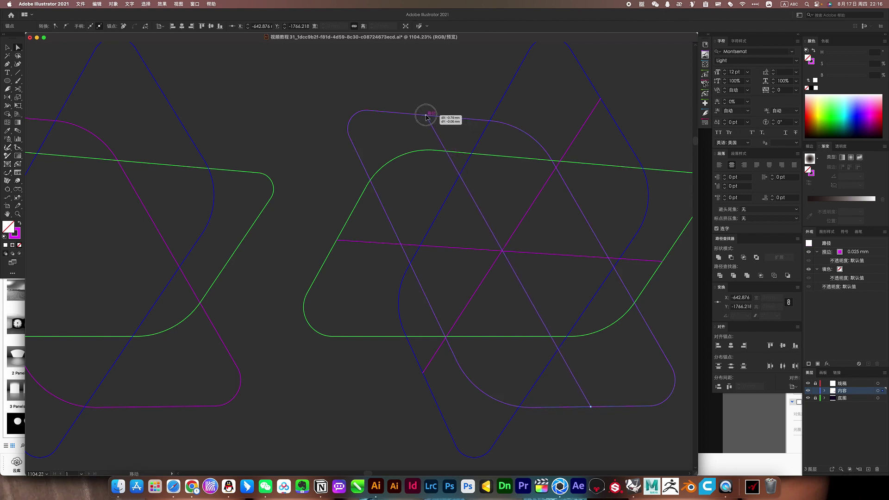
drag(515, 262, 483, 230)
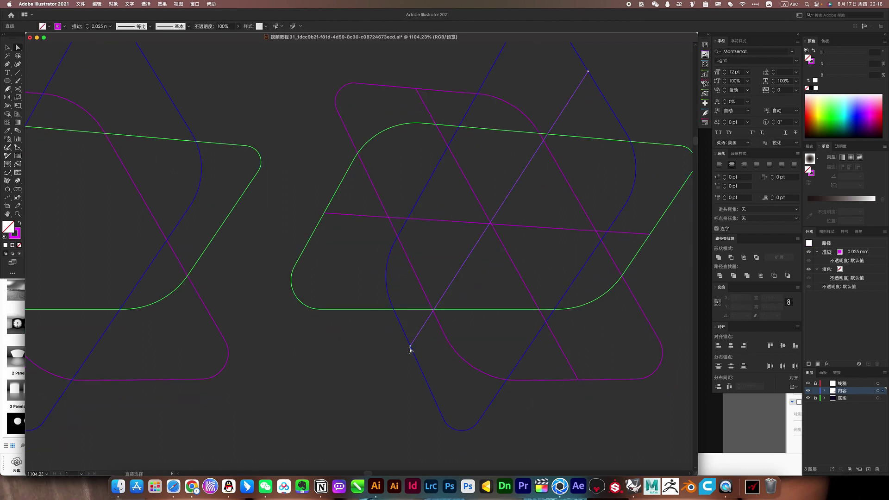
drag(412, 345, 412, 351)
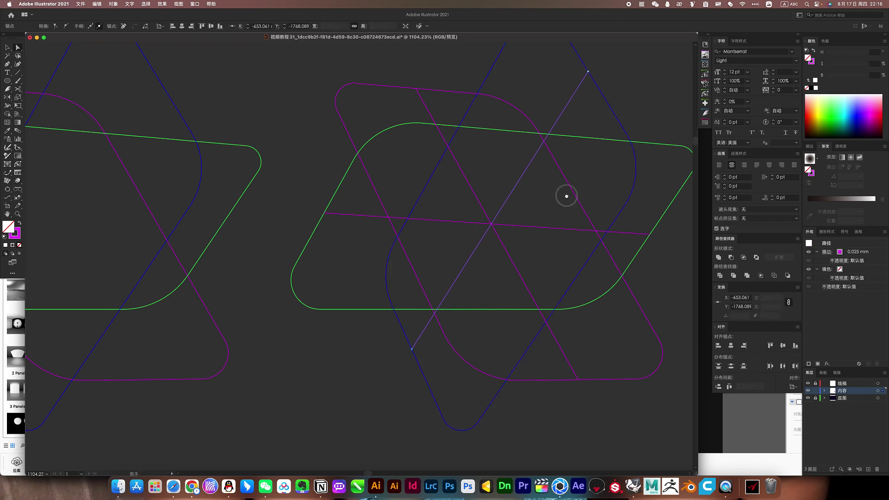
scroll(566, 194, up, 3)
scroll(566, 194, right, 3)
click(537, 217)
drag(480, 250, 524, 264)
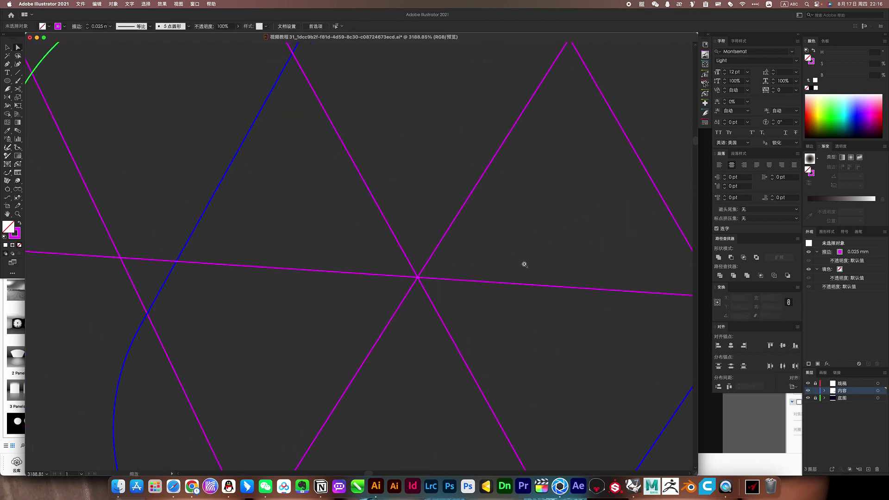
alt+click(428, 281)
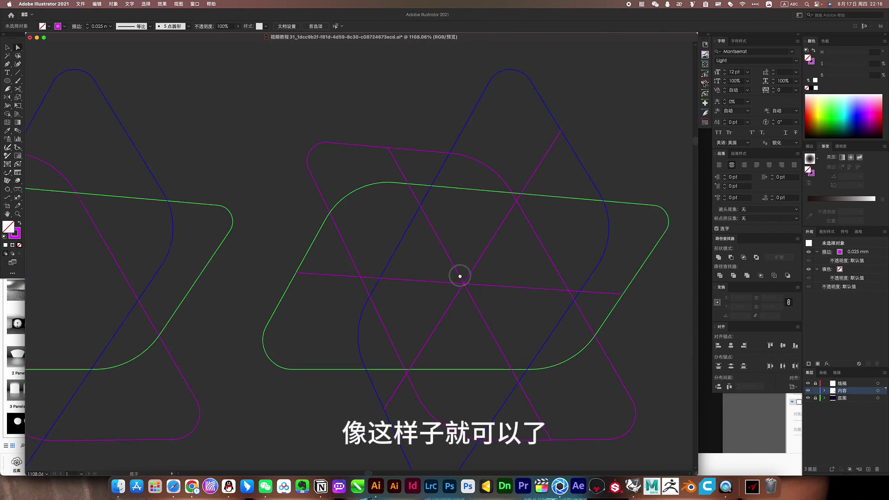
click(533, 145)
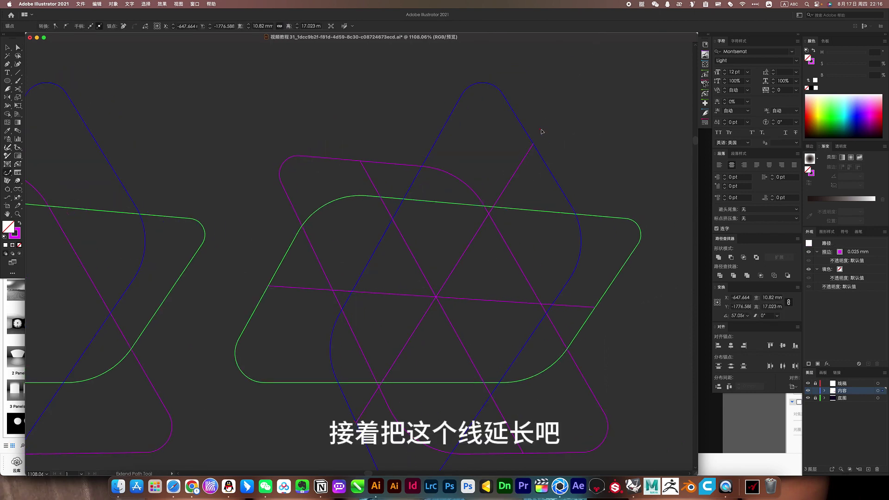
- Extend one diagonal down-left and stretch the horizontal line past both edges
scroll(407, 321, down, 5)
drag(384, 328, 360, 361)
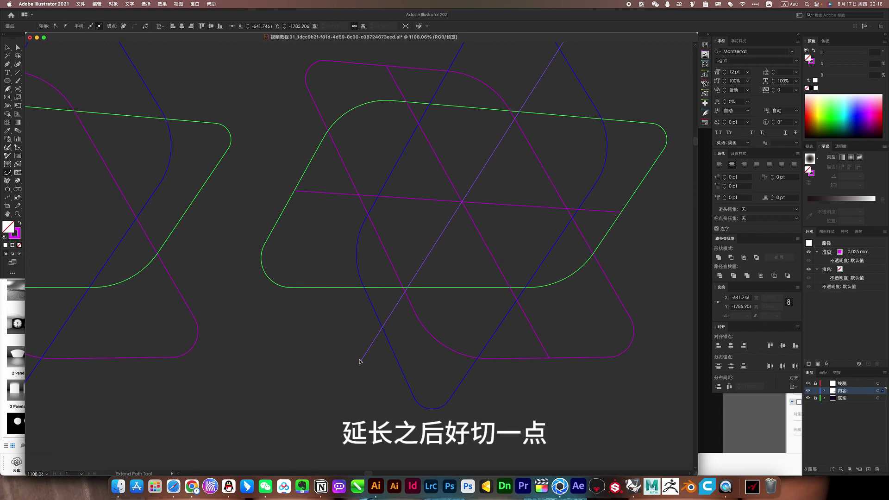
scroll(332, 292, up, 5)
click(296, 250)
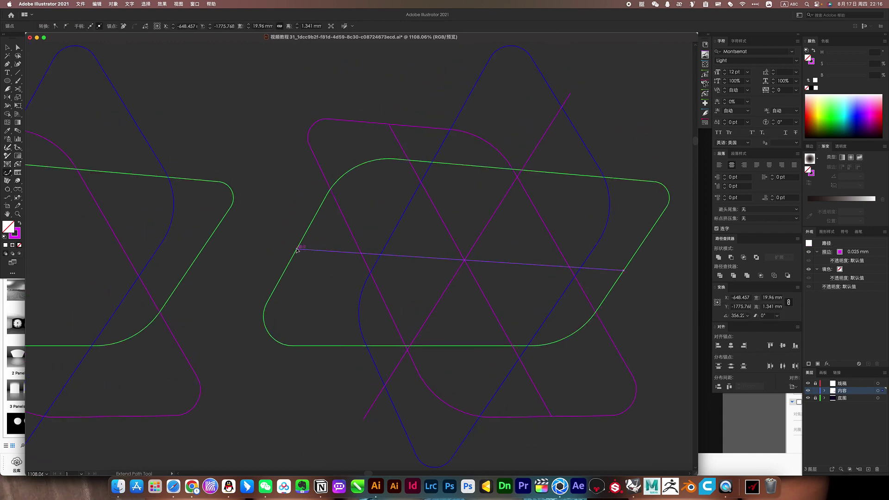
drag(297, 250, 282, 248)
drag(624, 270, 638, 271)
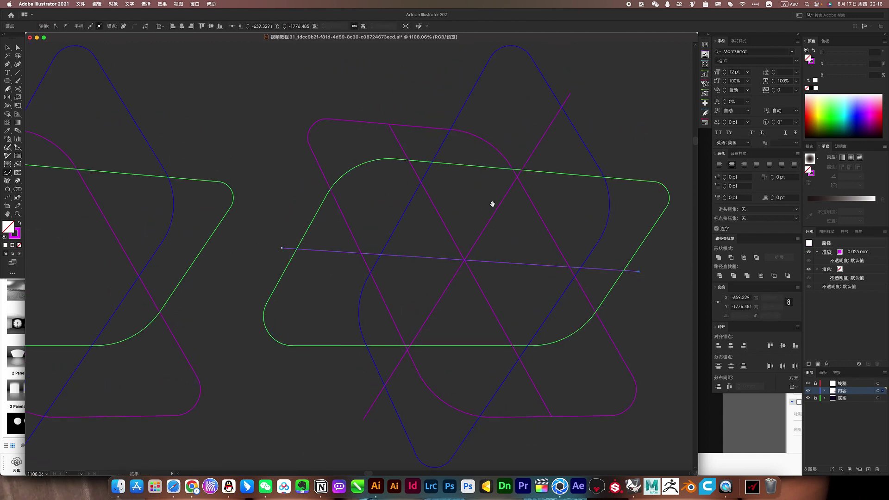
- Extend the other diagonal past the outline at both ends, then deselect
scroll(490, 201, up, 3)
click(395, 185)
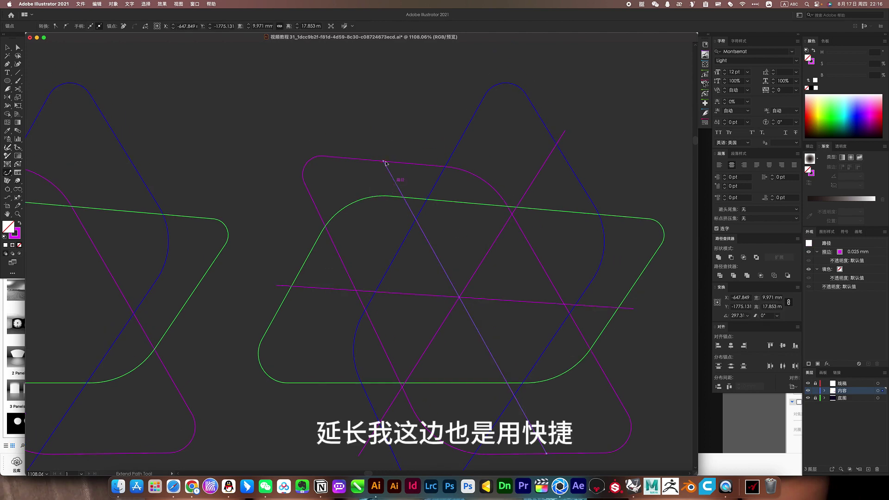
drag(391, 174, 377, 149)
scroll(451, 252, down, 5)
scroll(451, 252, right, 3)
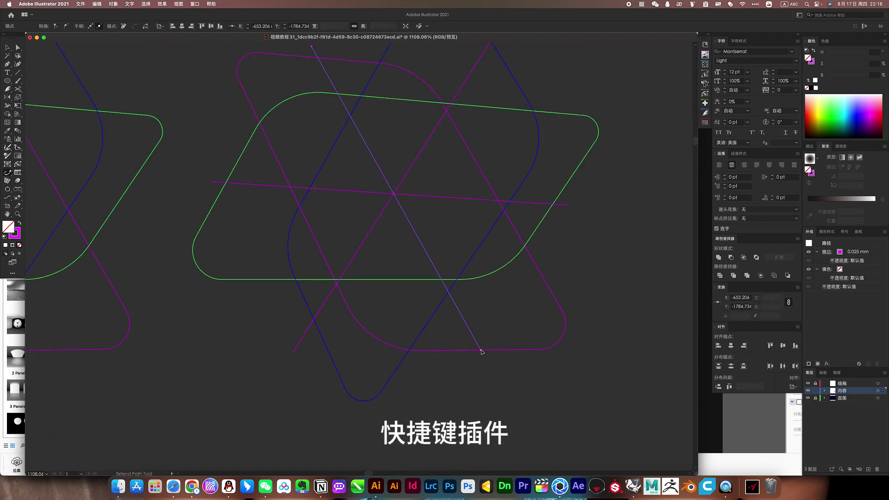
drag(481, 352, 489, 365)
scroll(536, 294, up, 4)
scroll(536, 293, right, 3)
click(535, 290)
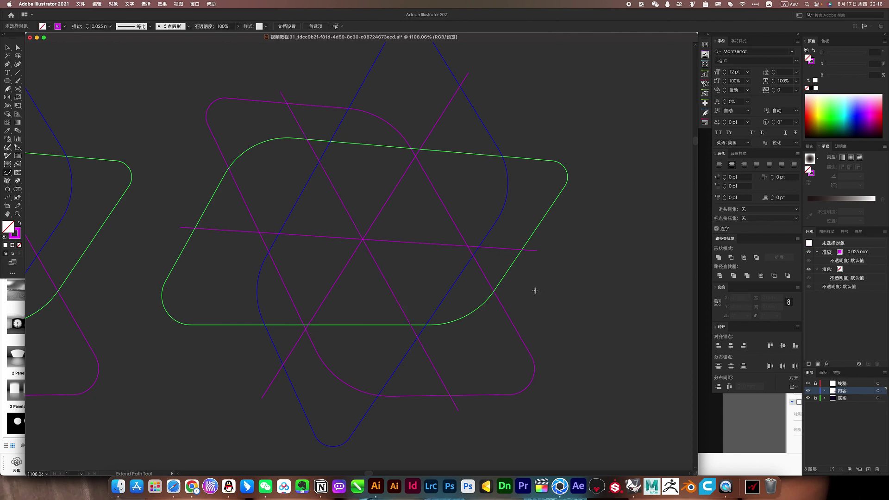
scroll(463, 288, down, 2)
drag(417, 253, 448, 294)
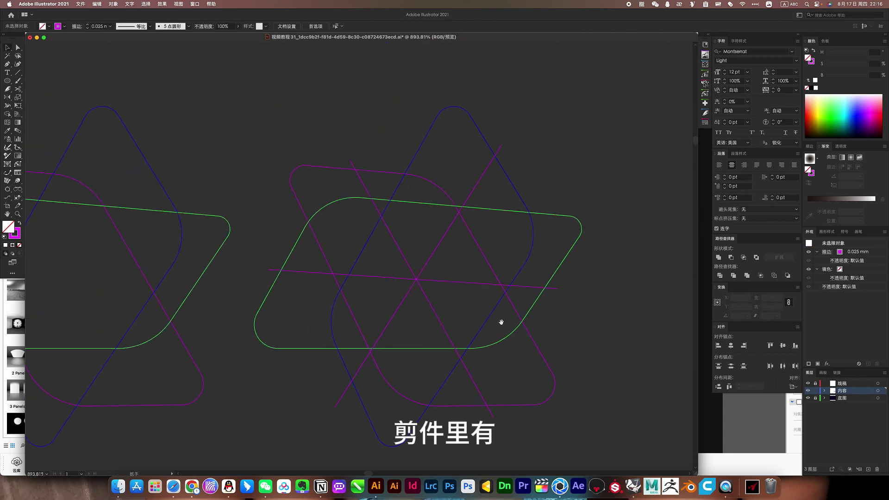
scroll(449, 294, down, 2)
- Move the rounded outline group over the guide-line grid and align them
scroll(356, 157, left, 5)
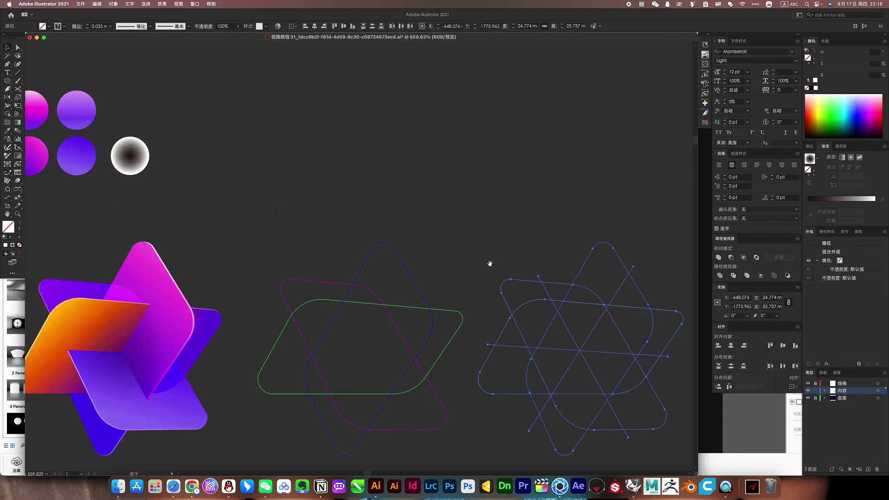
click(489, 261)
scroll(426, 411, down, 2)
drag(439, 384, 318, 132)
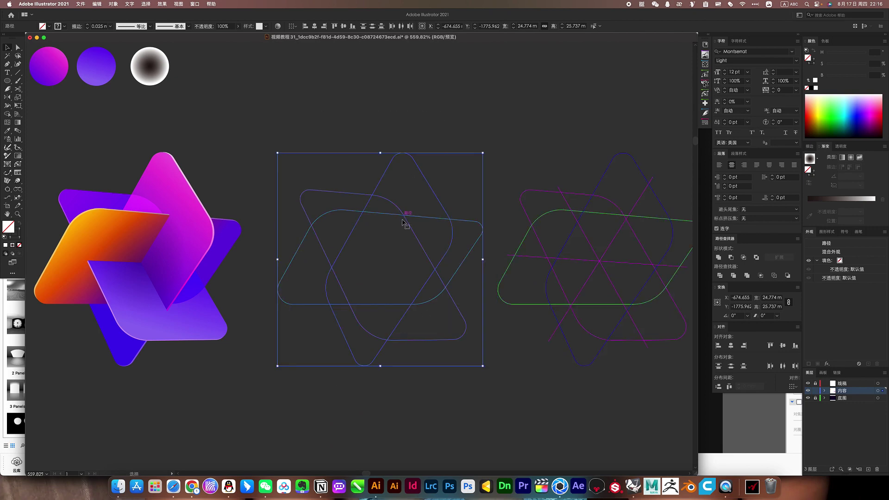
mouse_move(404, 223)
mouse_down()
mouse_move(610, 221)
mouse_move(365, 218)
mouse_up()
scroll(497, 353, right, 2)
drag(290, 185, 435, 185)
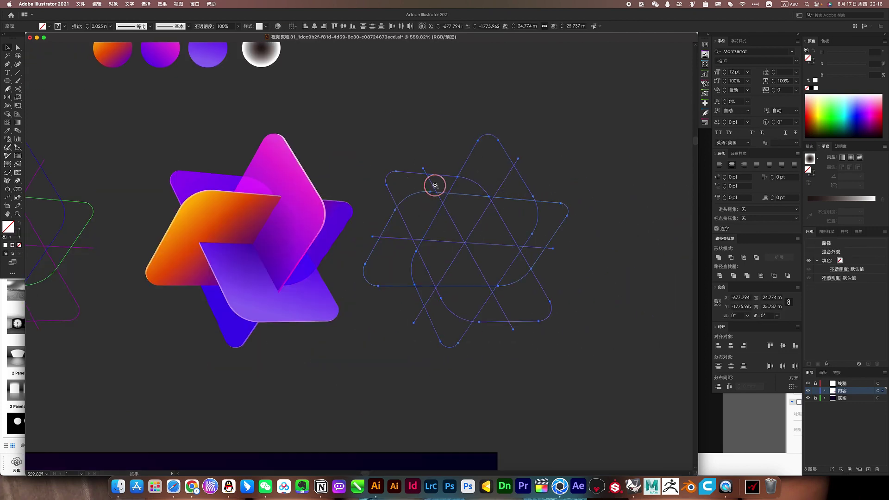
scroll(435, 185, up, 2)
scroll(455, 181, up, 2)
scroll(438, 177, down, 3)
scroll(443, 185, up, 1)
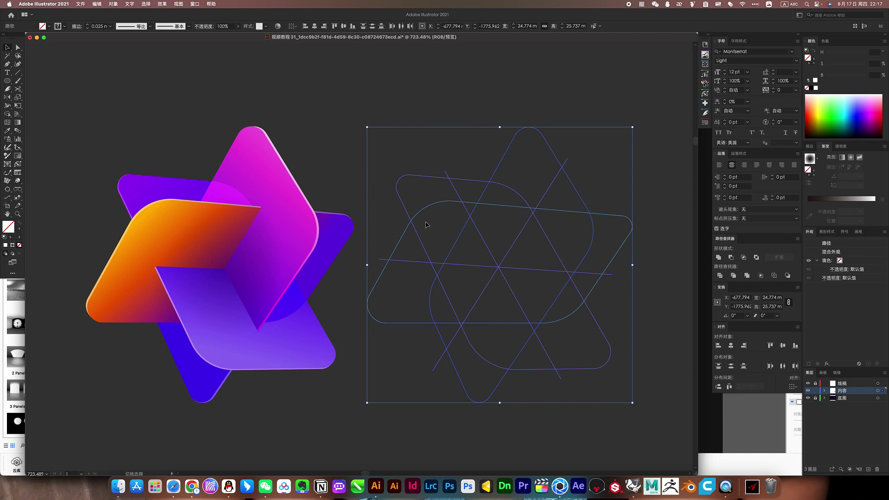
- Merge the top parallelogram and lower-left regions, then the lower diagonal regions into faces
key(shift+m)
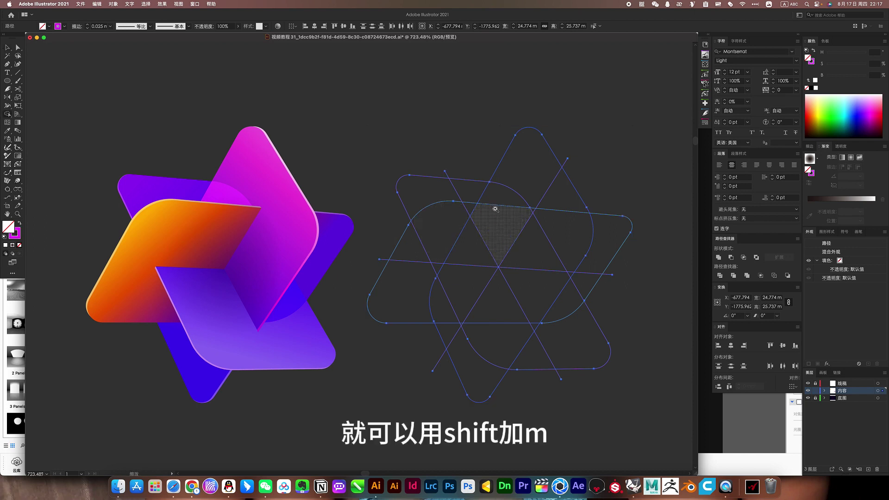
scroll(438, 223, up, 2)
drag(512, 224, 409, 251)
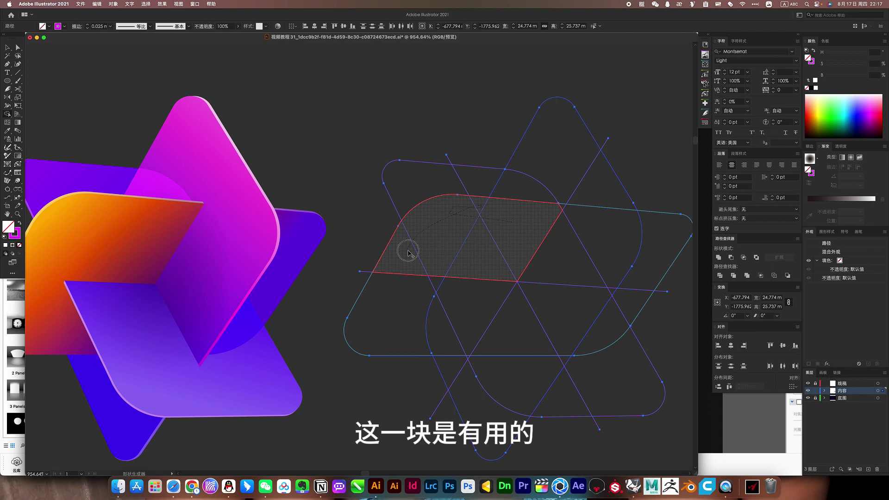
drag(409, 253, 438, 330)
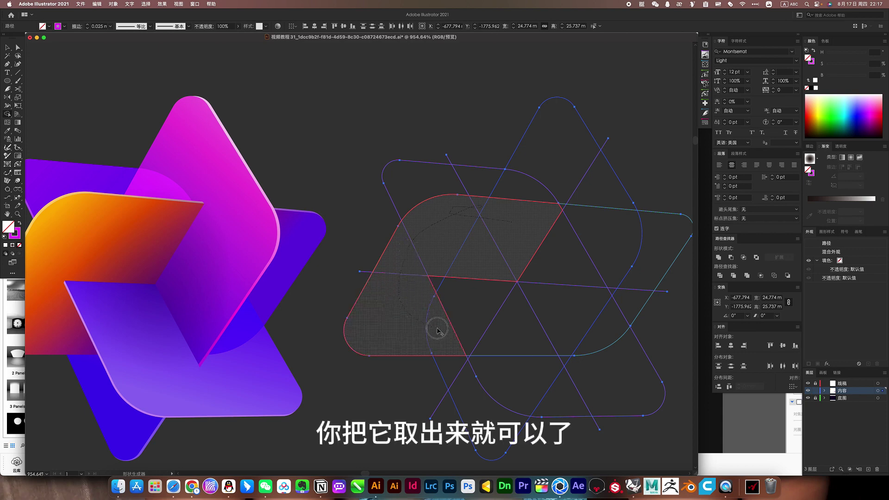
scroll(420, 301, down, 2)
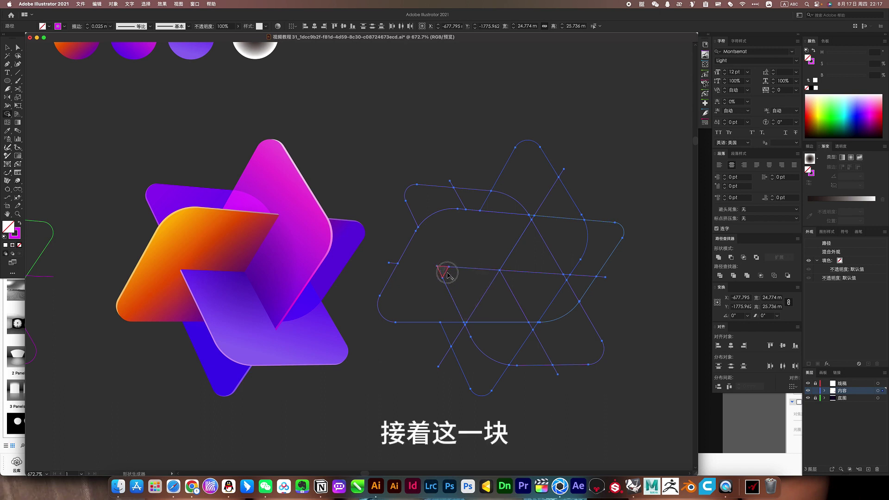
drag(448, 275, 505, 337)
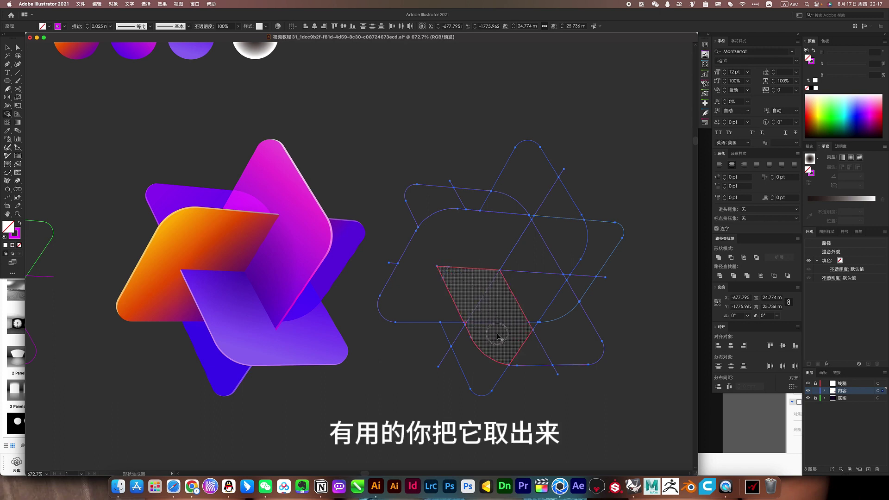
mouse_move(466, 324)
mouse_down()
mouse_move(555, 348)
mouse_move(566, 309)
mouse_up()
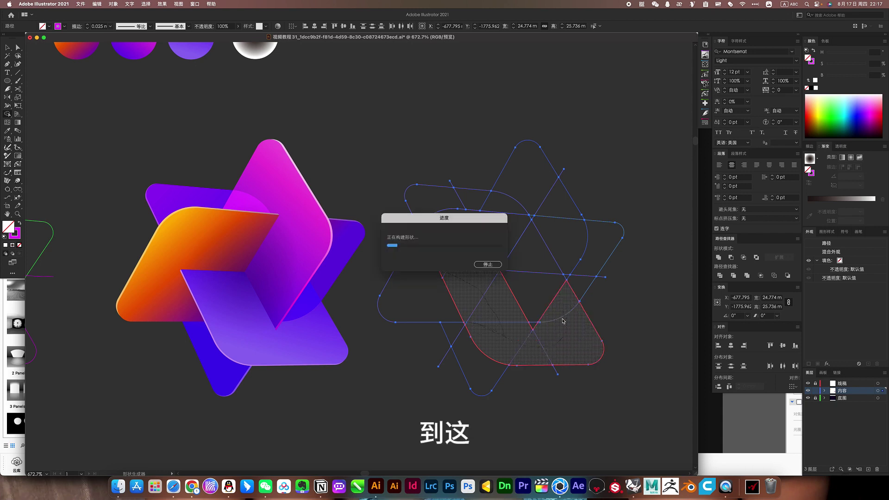
- Merge the central triangle with the right rounded area and top diamond
scroll(544, 321, up, 1)
drag(522, 349, 555, 296)
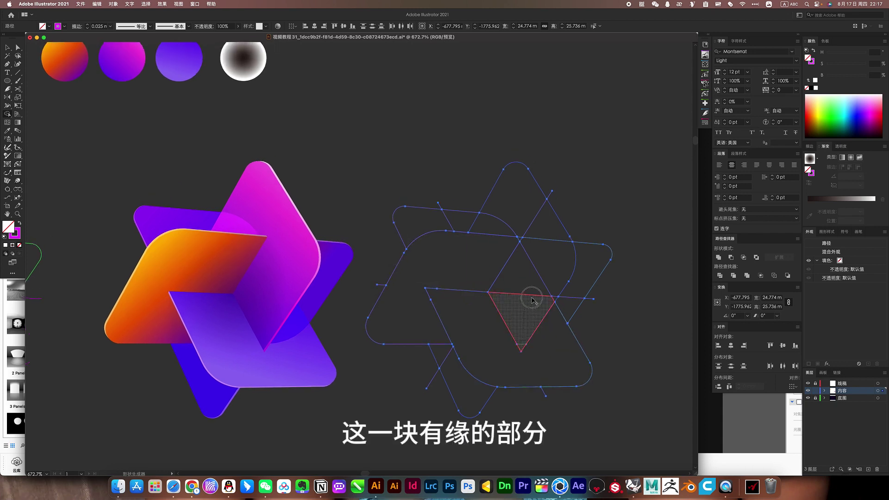
mouse_move(553, 255)
mouse_down()
mouse_move(522, 215)
mouse_move(495, 223)
mouse_up()
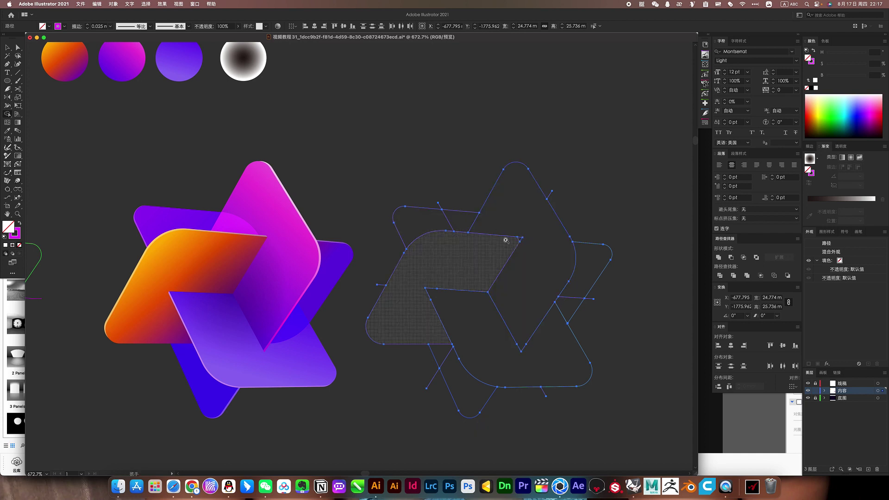
scroll(522, 240, up, 3)
scroll(504, 250, down, 2)
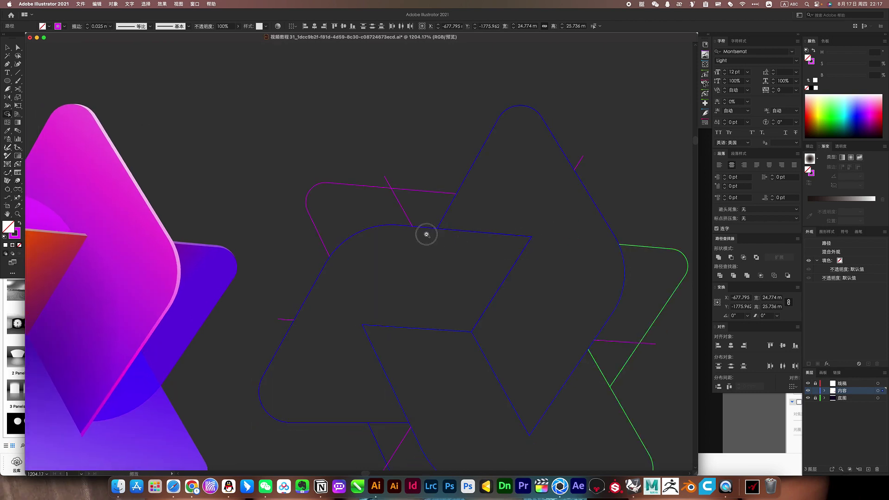
scroll(423, 234, down, 2)
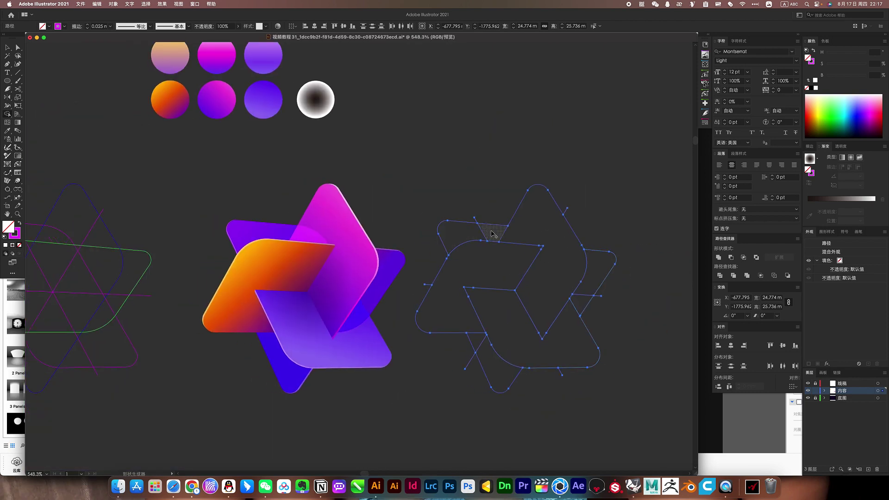
scroll(468, 269, down, 2)
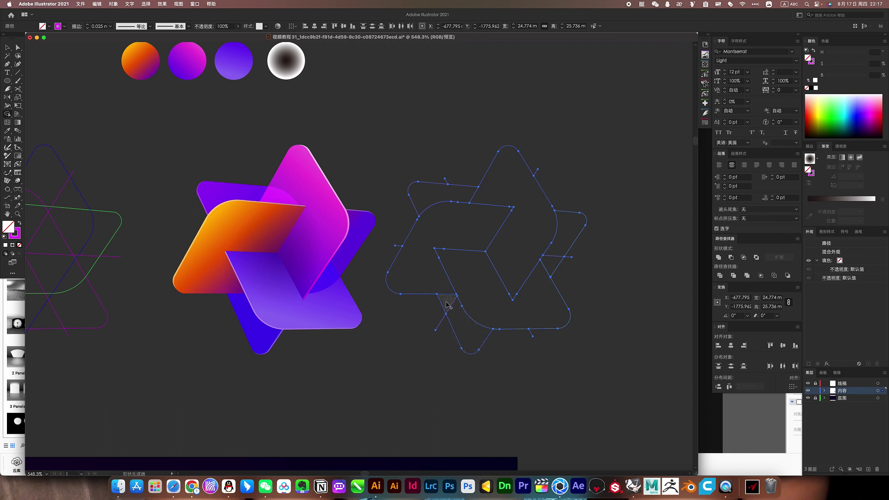
scroll(431, 306, right, 3)
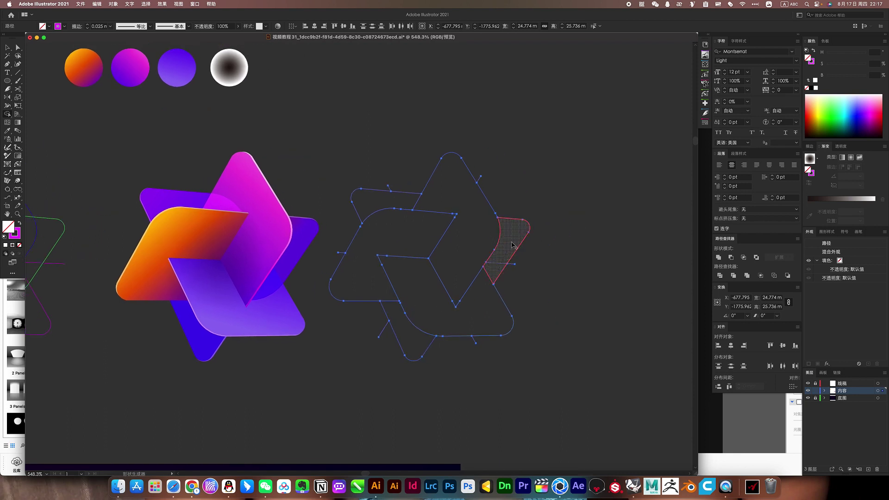
scroll(482, 278, right, 2)
- Fill the star with the purple gradient and select the wanted face pieces
key(v)
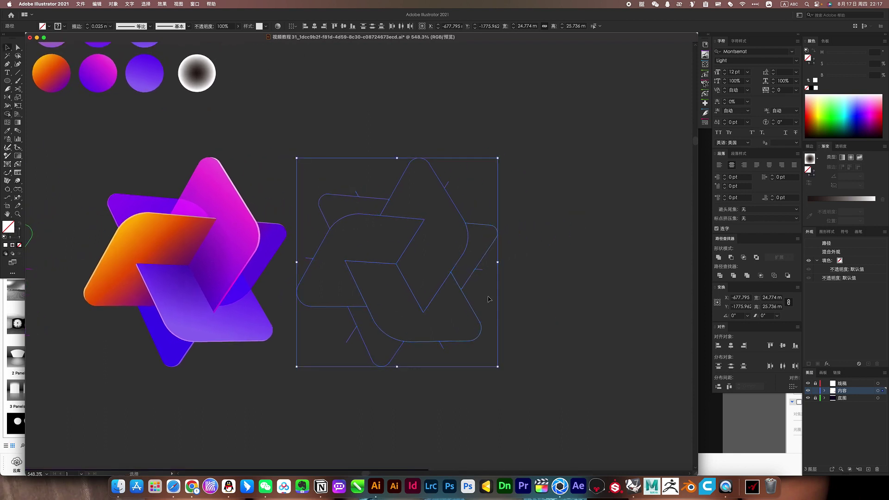
key(a)
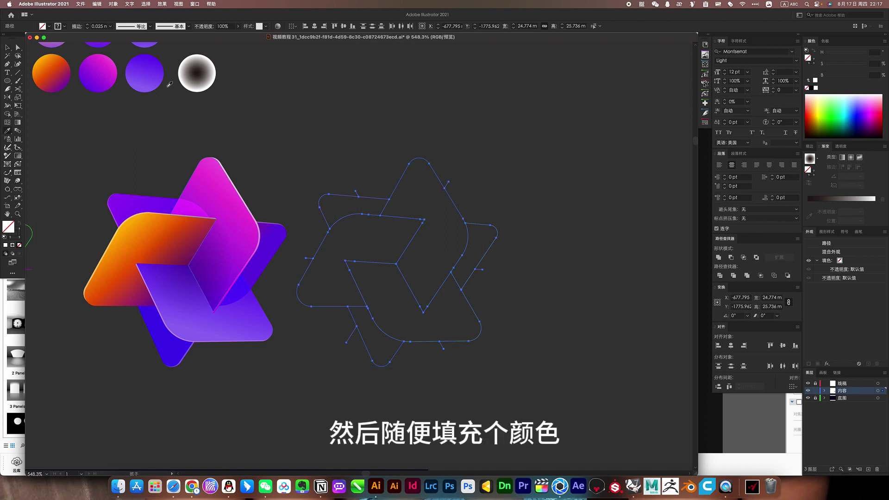
click(145, 73)
click(449, 253)
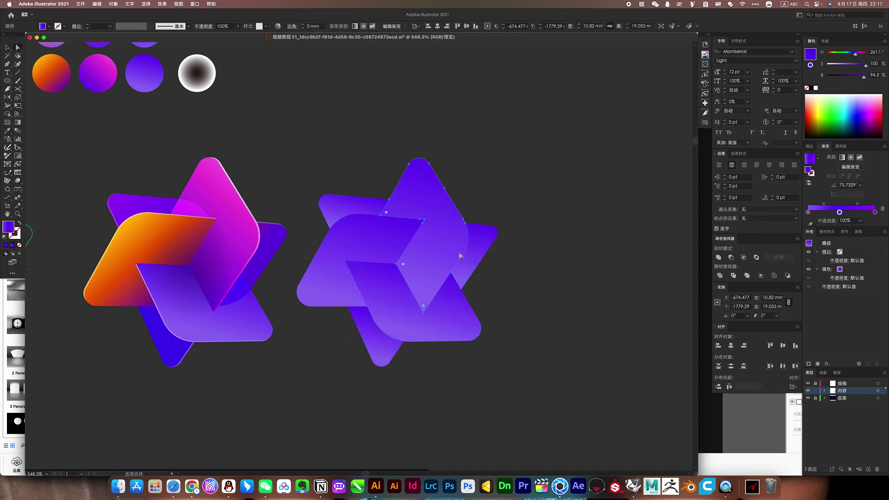
shift+click(492, 247)
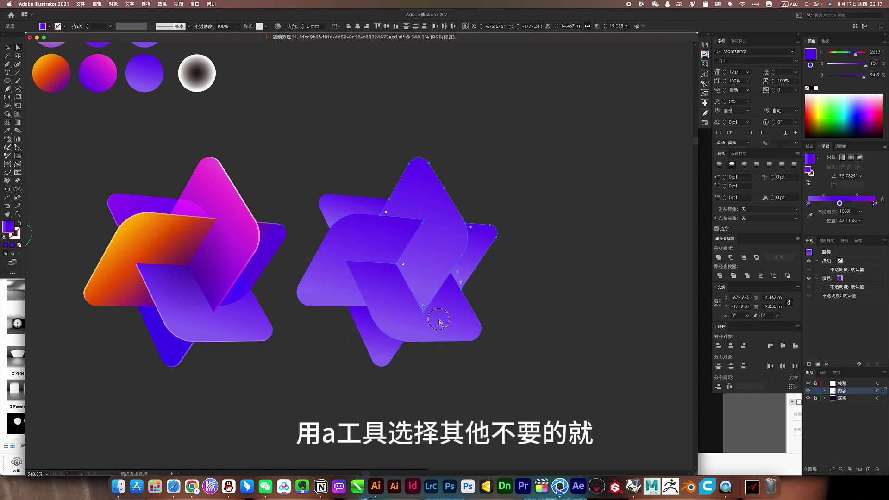
shift+click(362, 244)
shift+click(351, 207)
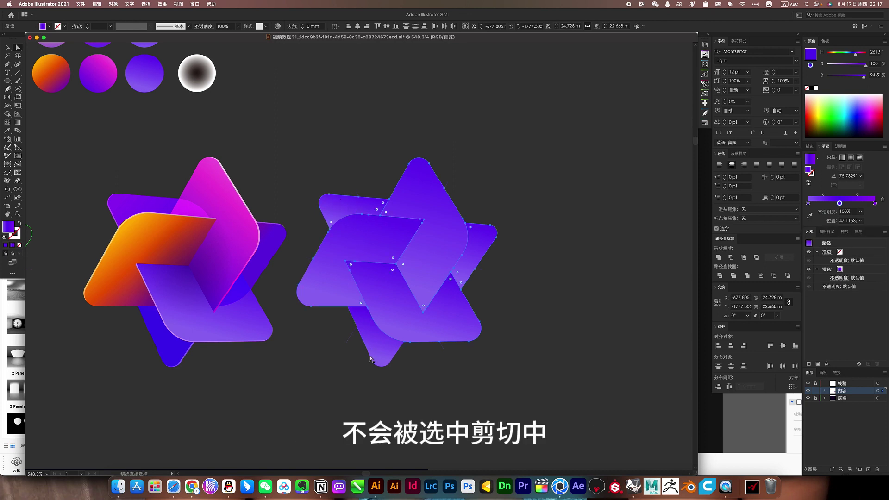
- Cut the chosen pieces, clear the stray construction lines, and paste the pieces in place
key(ctrl+x)
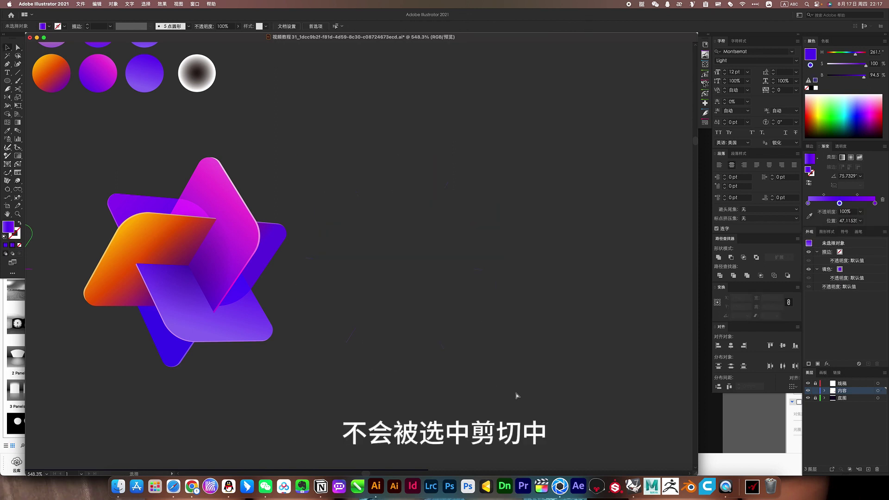
mouse_move(544, 401)
mouse_down()
mouse_move(315, 141)
mouse_move(348, 151)
mouse_up()
click(441, 216)
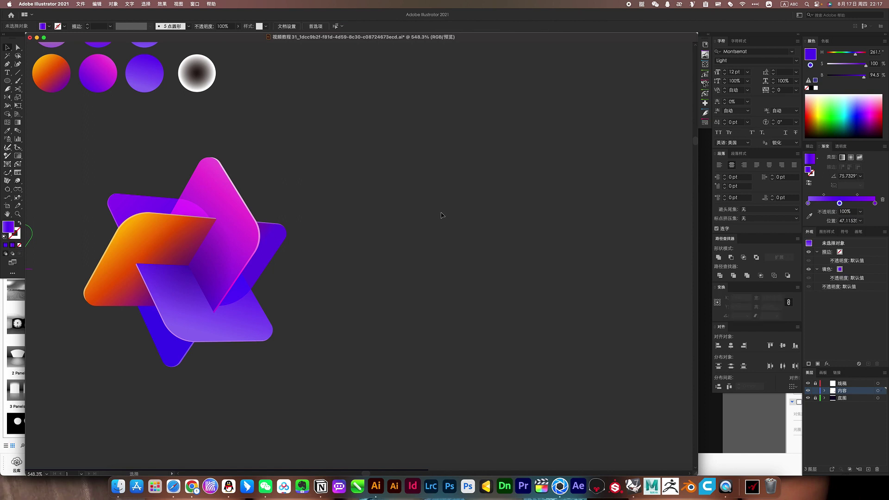
key(ctrl+f)
key(ctrl+shift+a)
mouse_move(404, 252)
mouse_down()
mouse_move(415, 270)
mouse_move(437, 260)
mouse_up()
scroll(439, 260, down, 2)
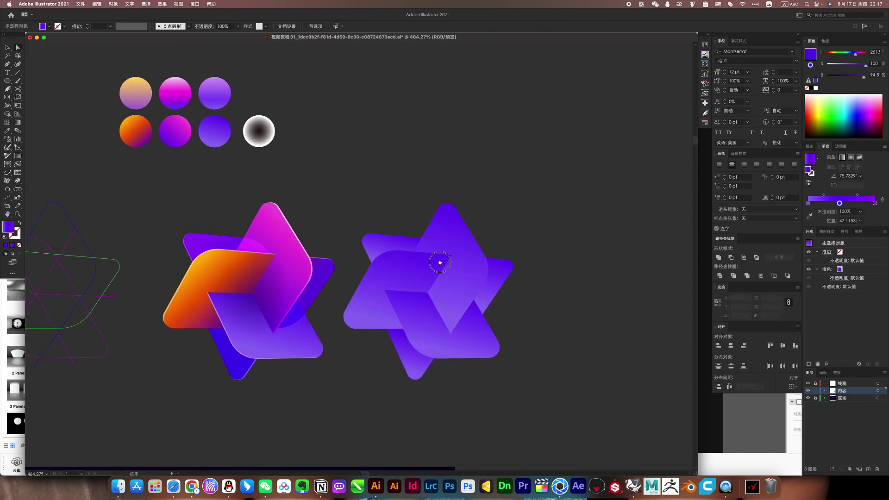
- Fill the purple star's faces with magenta, orange and purple gradients sampled from the swatch circles
click(454, 240)
key(i)
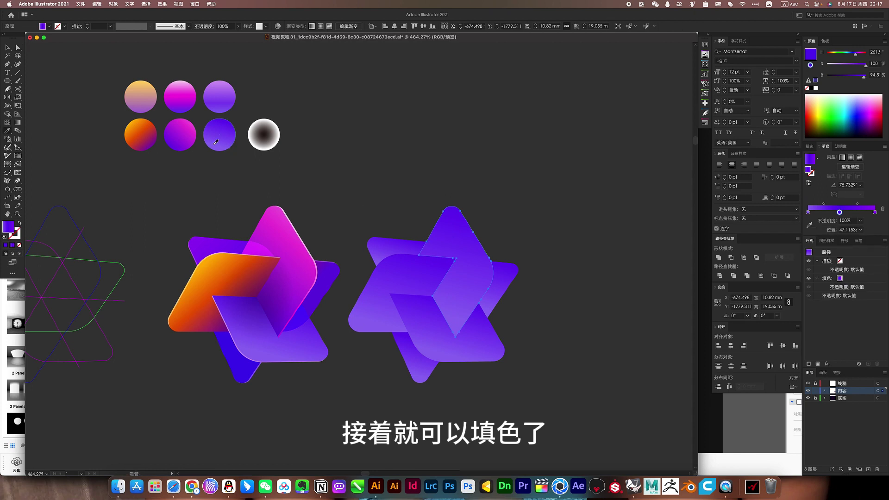
click(181, 137)
key(a)
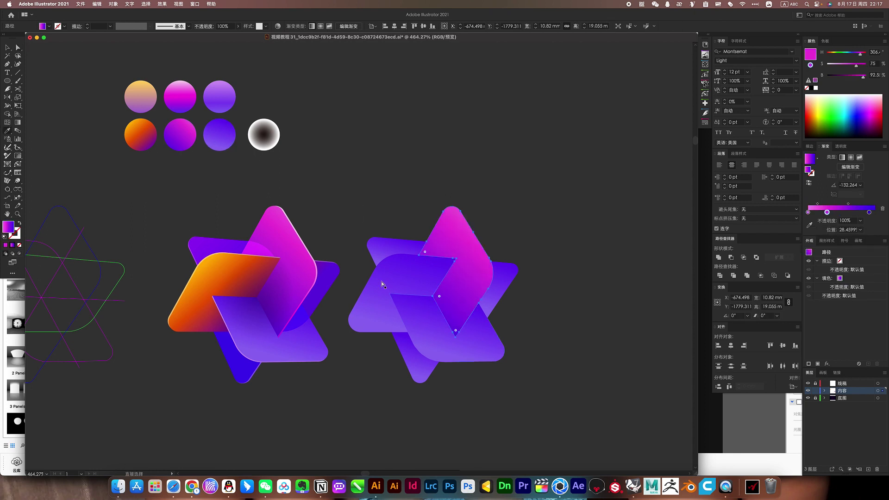
key(i)
click(140, 135)
key(a)
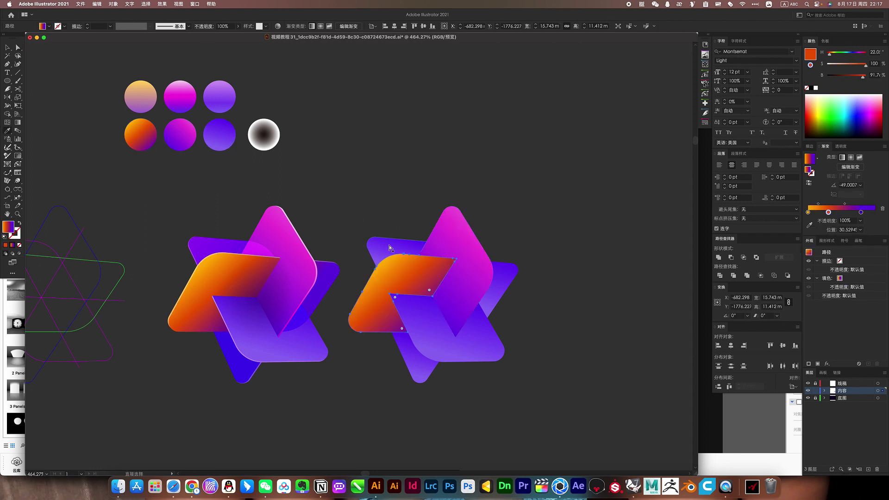
key(i)
click(187, 132)
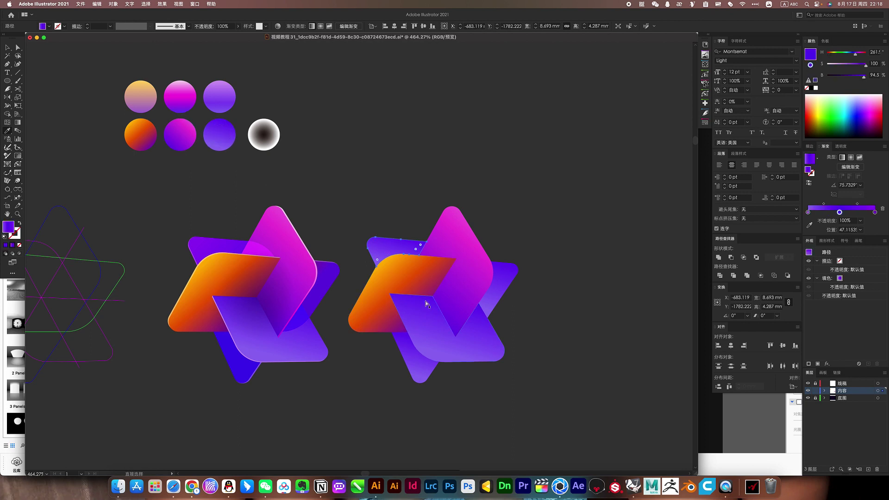
key(a)
- Run the selected face's gradient diagonally up-left across it
key(g)
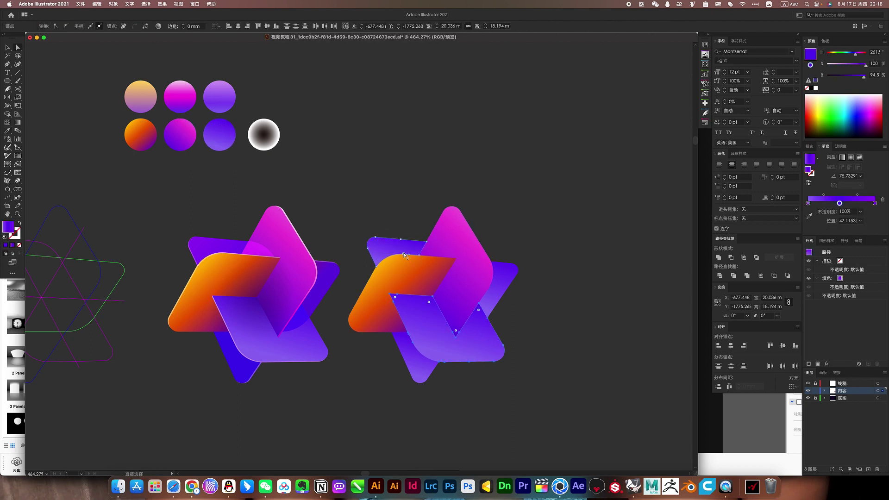
drag(373, 219, 524, 423)
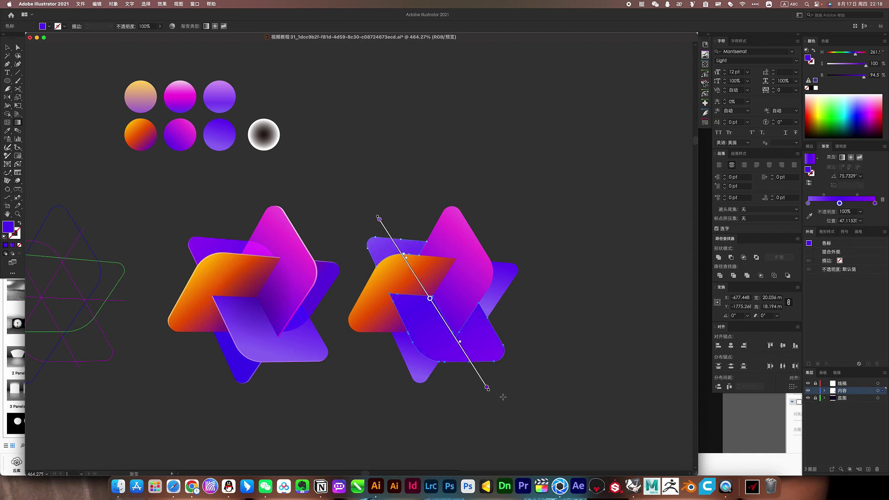
drag(499, 376, 400, 226)
key(a)
- Select the small right and lower-left faces, undoing a combined gradient attempt
click(504, 288)
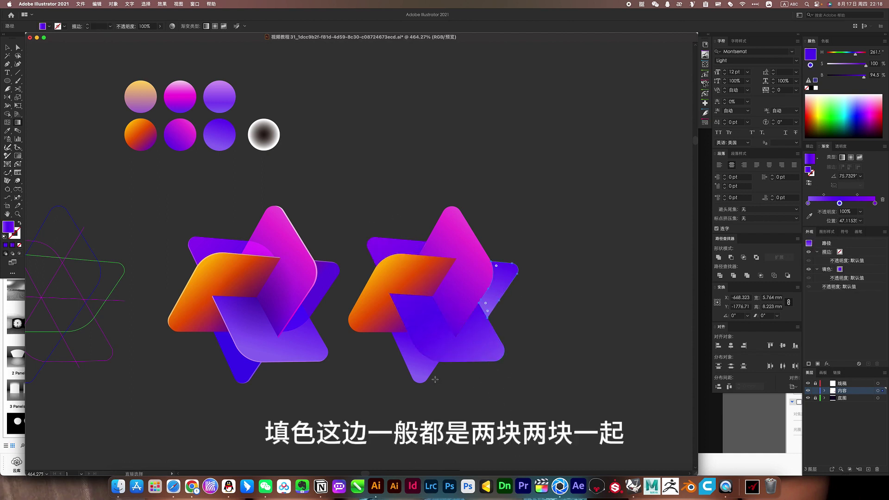
key(g)
shift+click(424, 376)
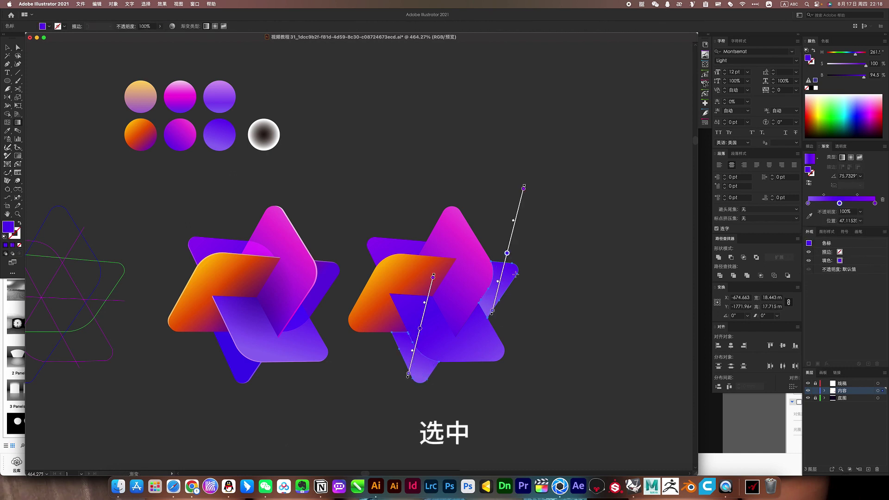
mouse_move(511, 262)
mouse_down()
mouse_move(397, 374)
mouse_move(508, 262)
mouse_up()
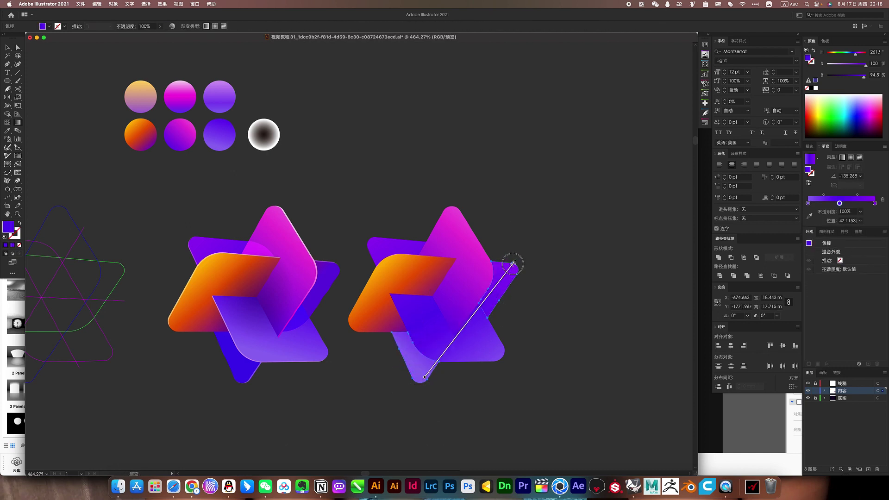
key(ctrl+z)
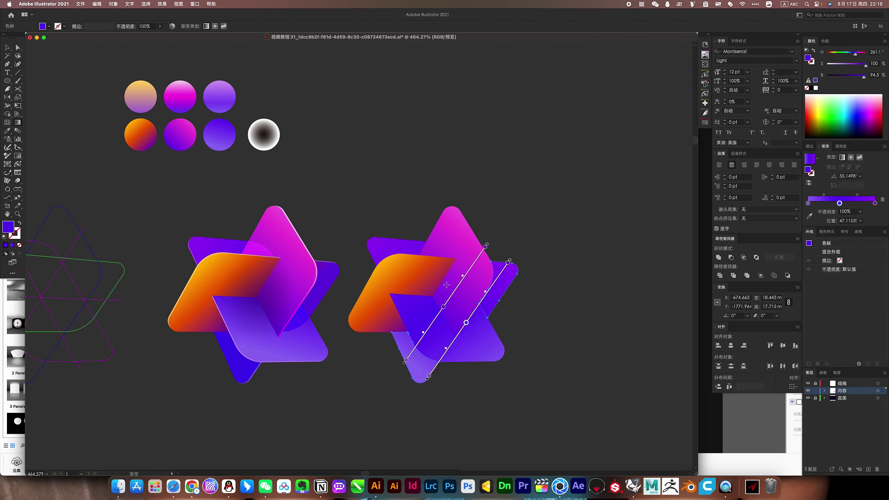
key(v)
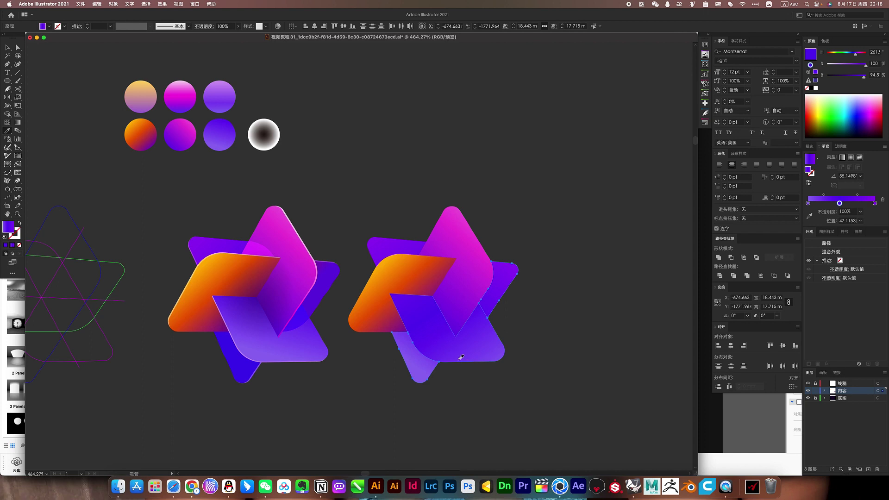
key(a)
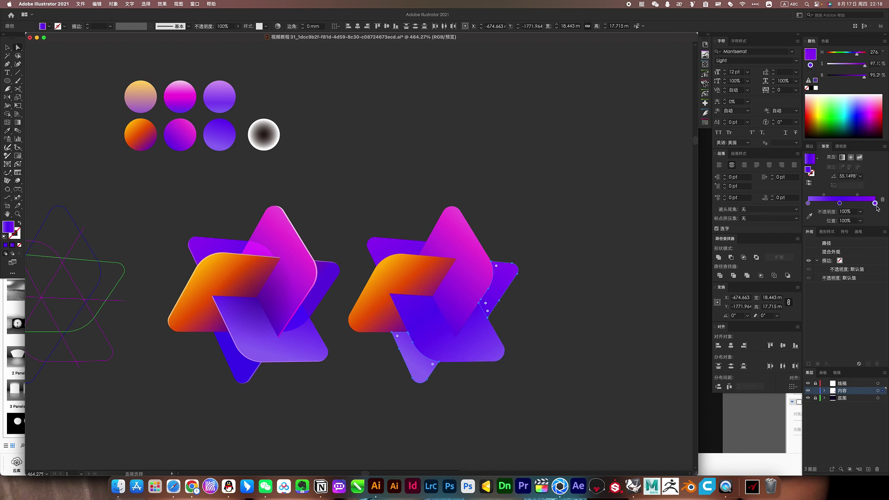
- Deepen the blue gradient stop and angle the gradient from top right to lower left
click(855, 54)
key(g)
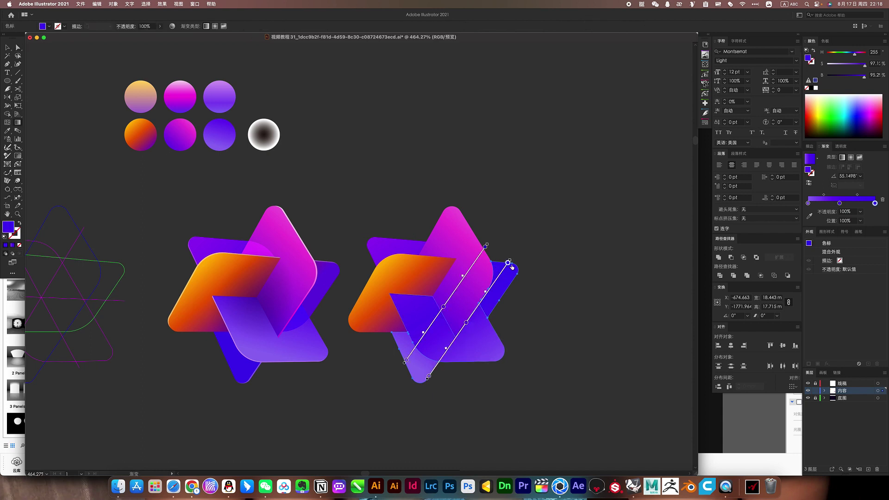
drag(522, 256, 364, 444)
drag(570, 186, 377, 426)
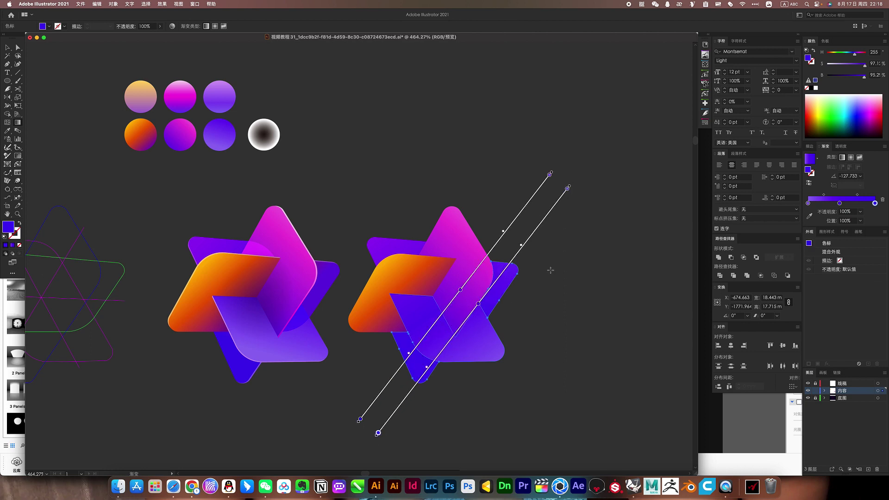
drag(605, 185, 390, 401)
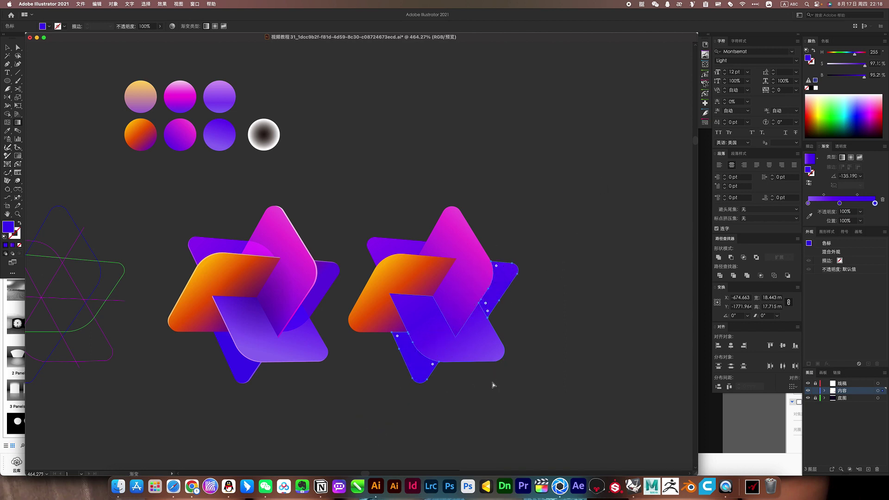
key(ctrl+=)
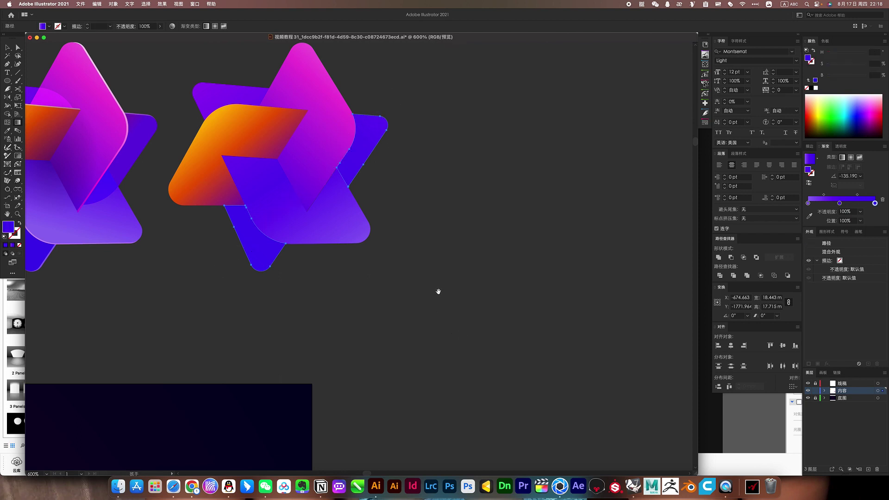
- Deepen the blue of the right star's thickness piece with the Hue slider
drag(399, 243, 535, 356)
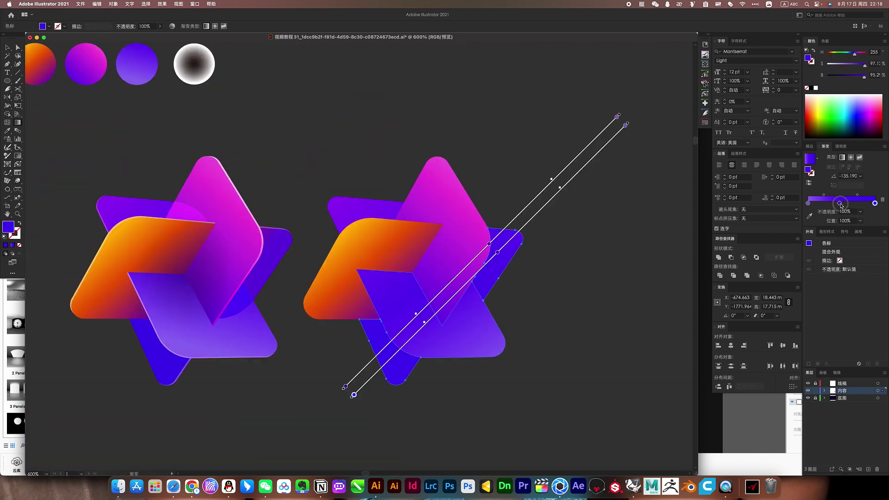
click(858, 56)
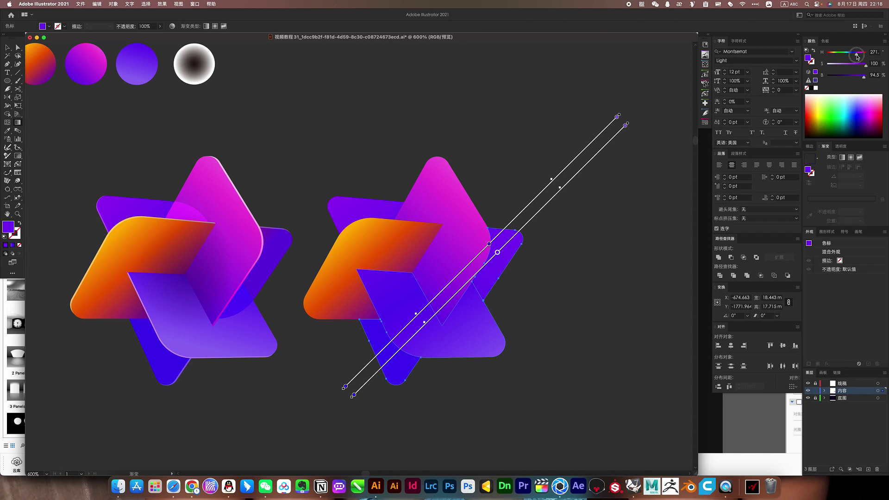
drag(856, 56, 855, 56)
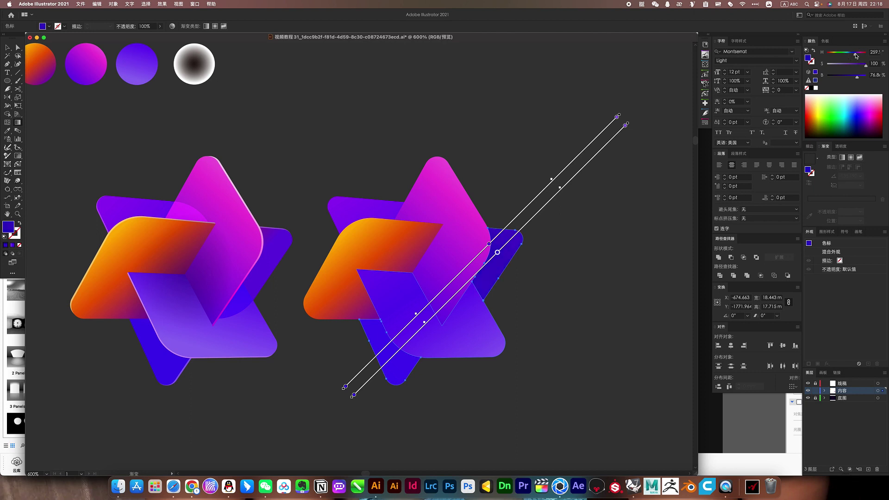
click(561, 332)
- Give the right-tip piece and the orange shape one orange gradient spread across both
scroll(546, 343, up, 2)
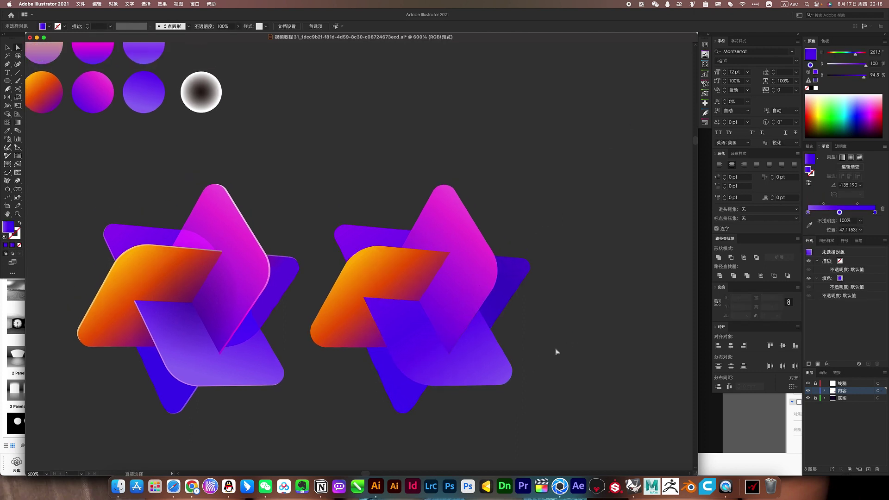
click(510, 284)
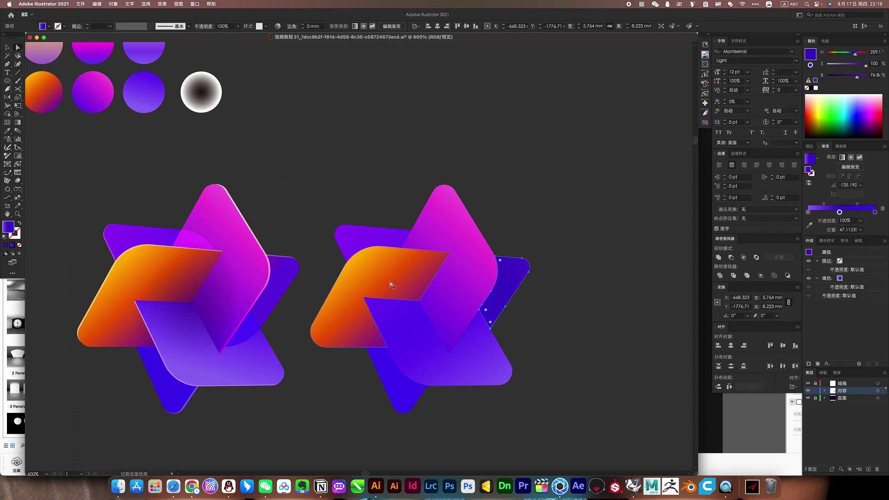
shift+click(390, 284)
scroll(408, 332, down, 2)
click(505, 278)
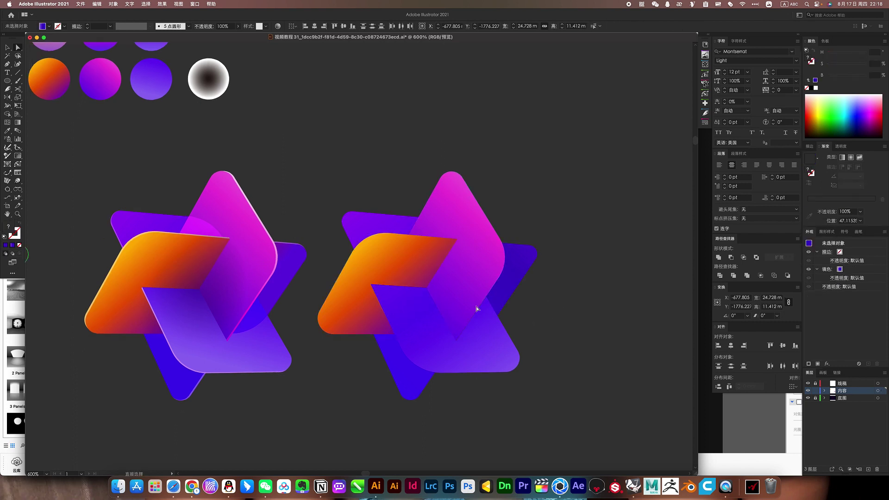
shift+click(396, 265)
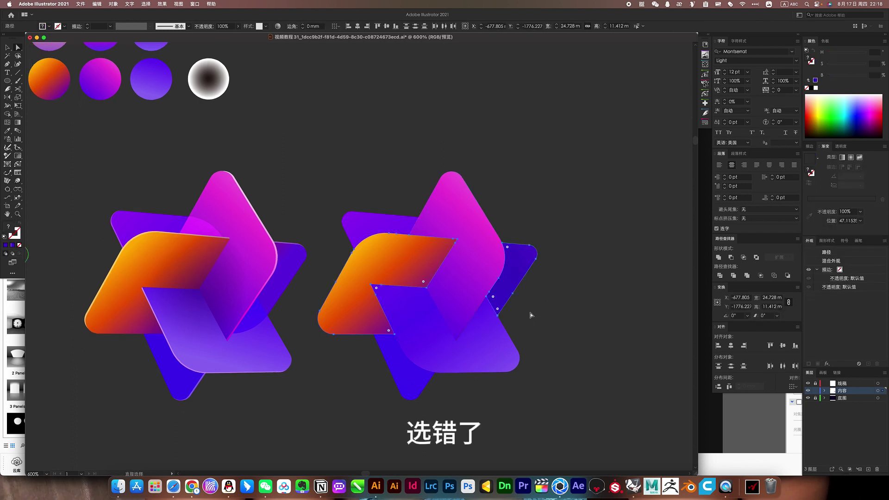
click(404, 252)
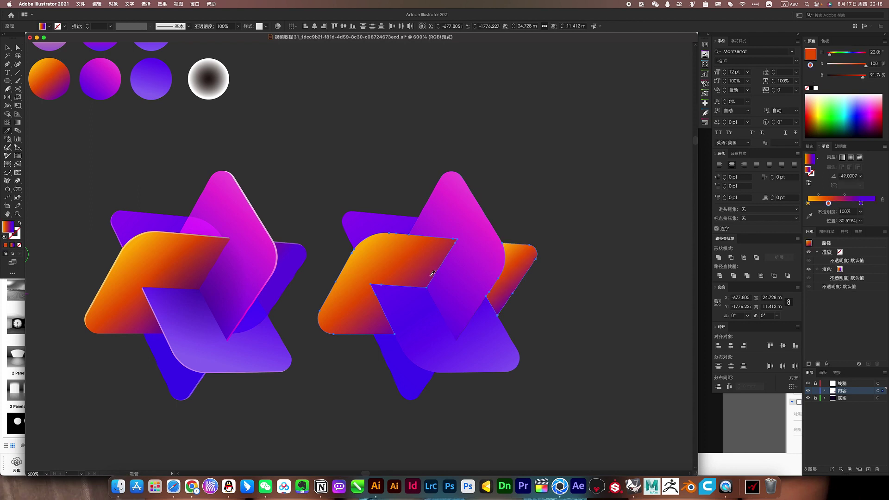
key(g)
scroll(548, 242, right, 1)
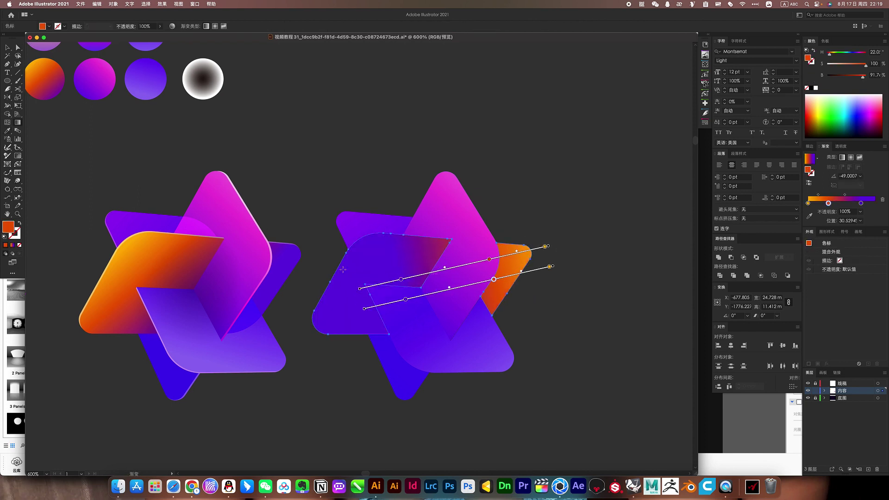
mouse_move(352, 241)
mouse_down()
mouse_move(509, 314)
mouse_move(540, 311)
mouse_up()
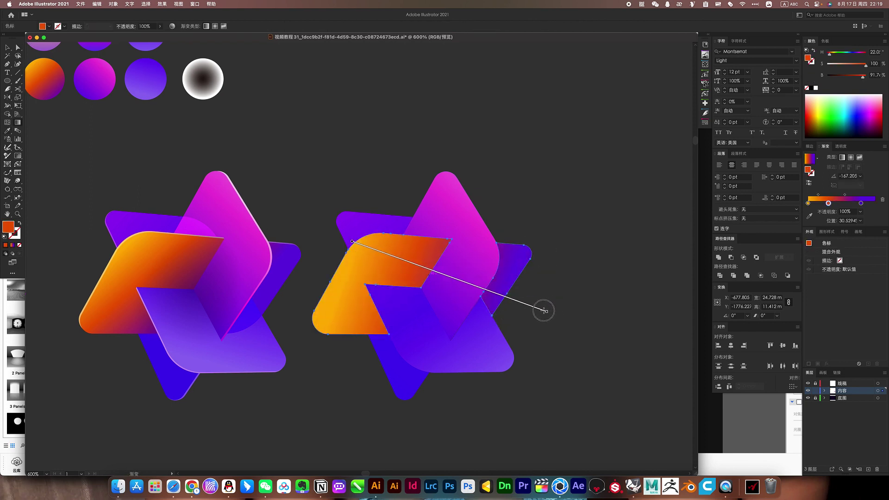
click(601, 335)
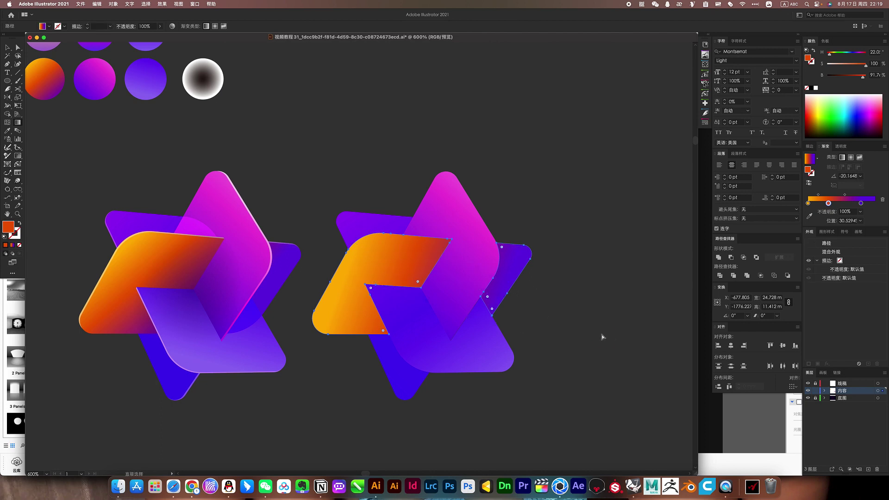
- Re-aim the orange shape's gradient to run toward the lower right
scroll(552, 324, up, 1)
key(a)
key(g)
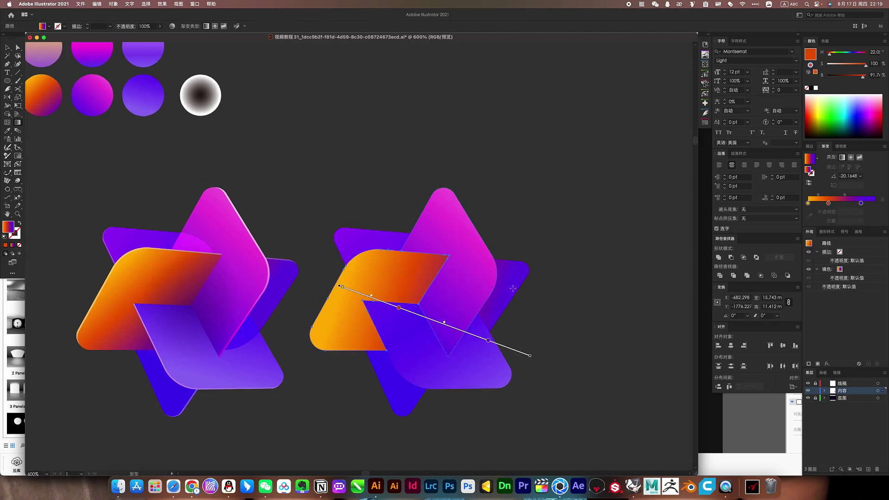
key(a)
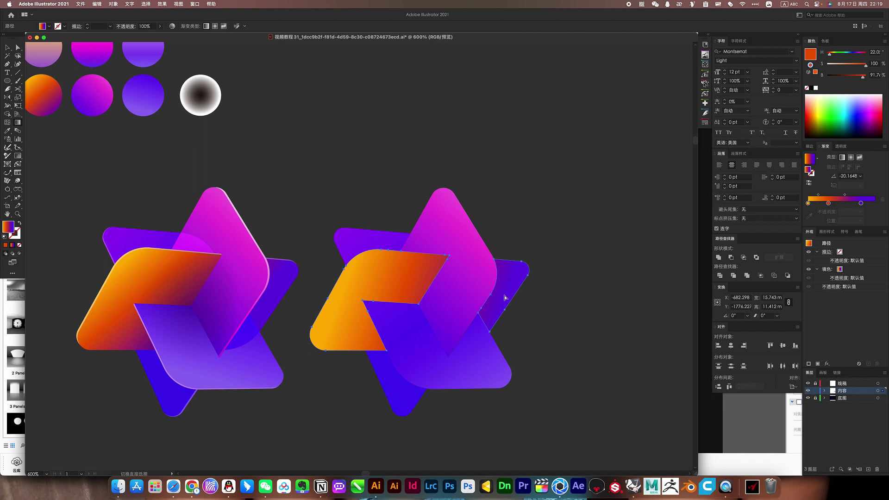
key(g)
mouse_move(354, 249)
mouse_down()
mouse_move(451, 364)
mouse_move(468, 363)
mouse_up()
click(491, 352)
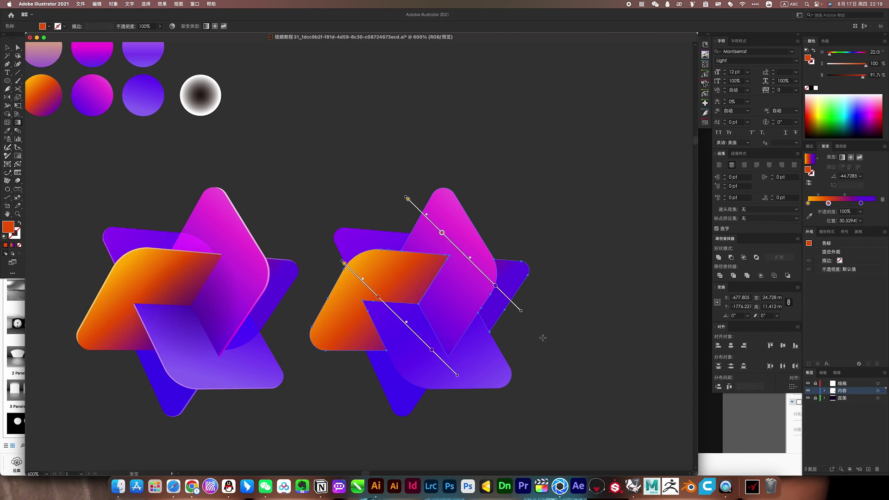
click(542, 341)
scroll(512, 342, down, 2)
- Select the right star's orange shape and the adjoining purple shape
scroll(451, 314, up, 2)
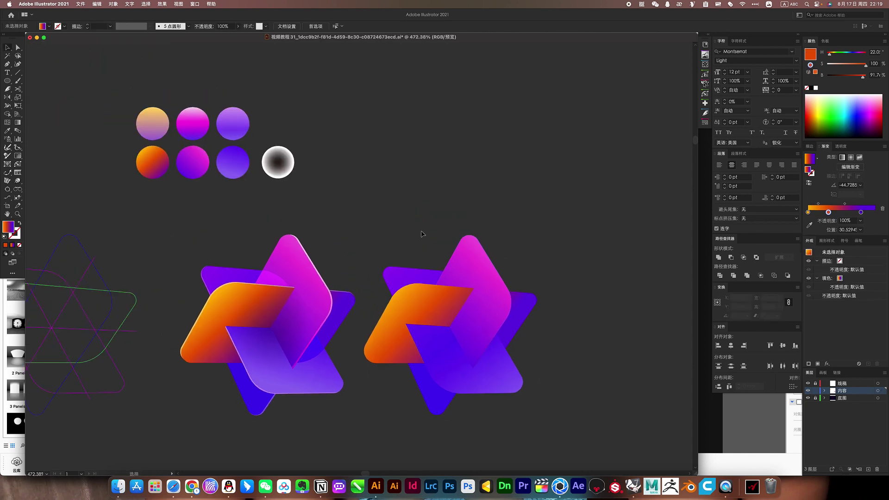
scroll(509, 316, right, 3)
scroll(510, 316, down, 2)
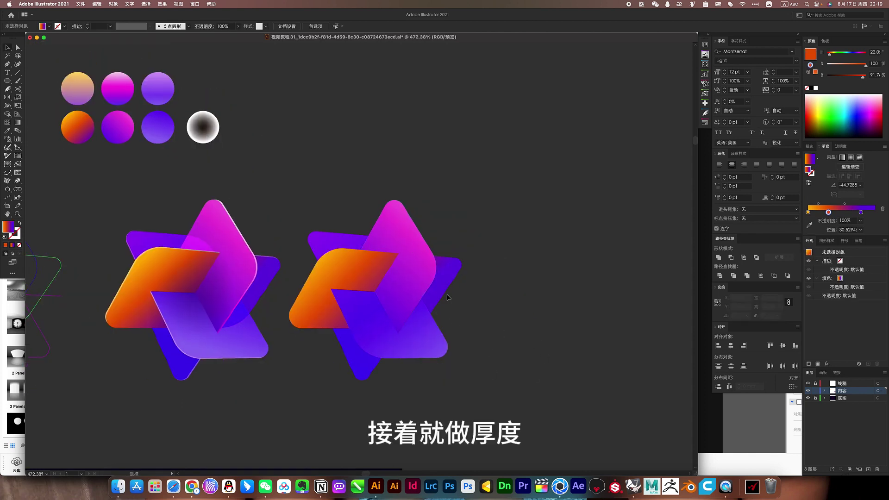
drag(392, 243, 477, 255)
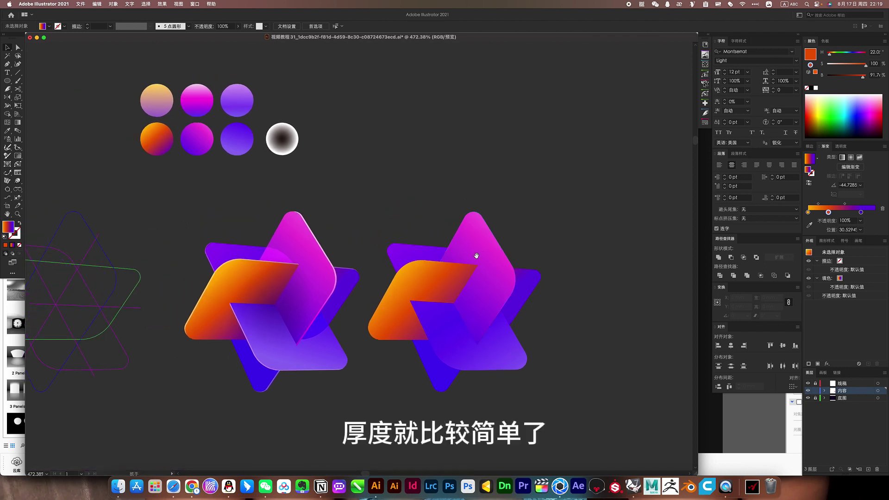
scroll(413, 288, up, 2)
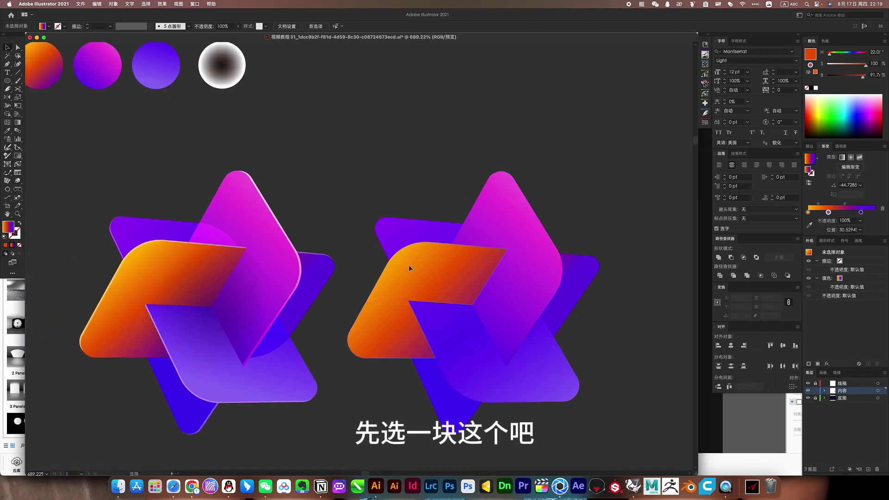
click(418, 277)
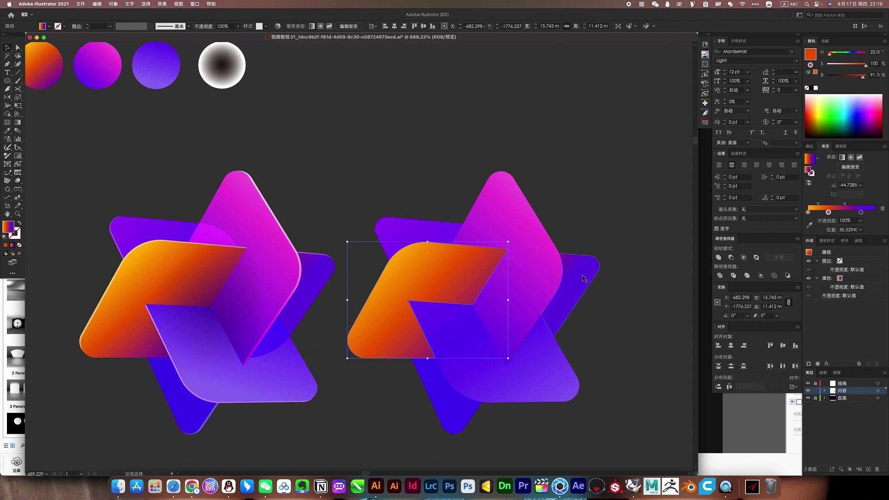
shift+click(576, 293)
scroll(443, 250, up, 2)
drag(430, 273, 483, 278)
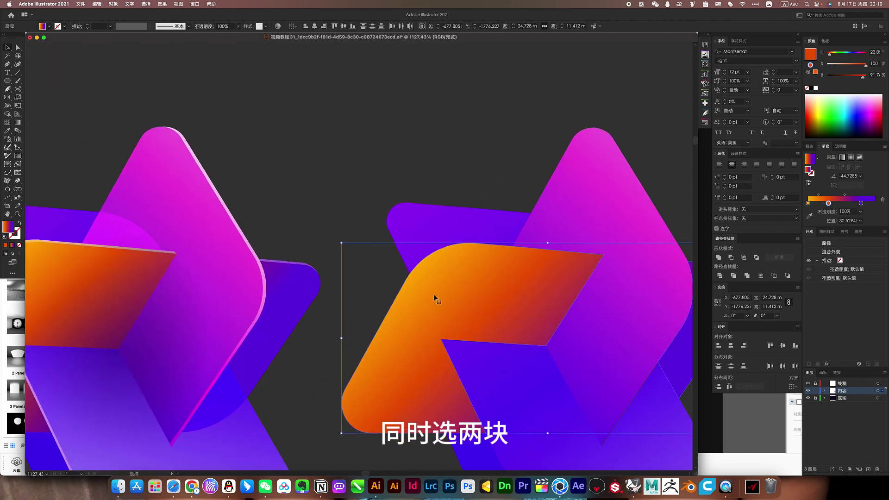
key(a)
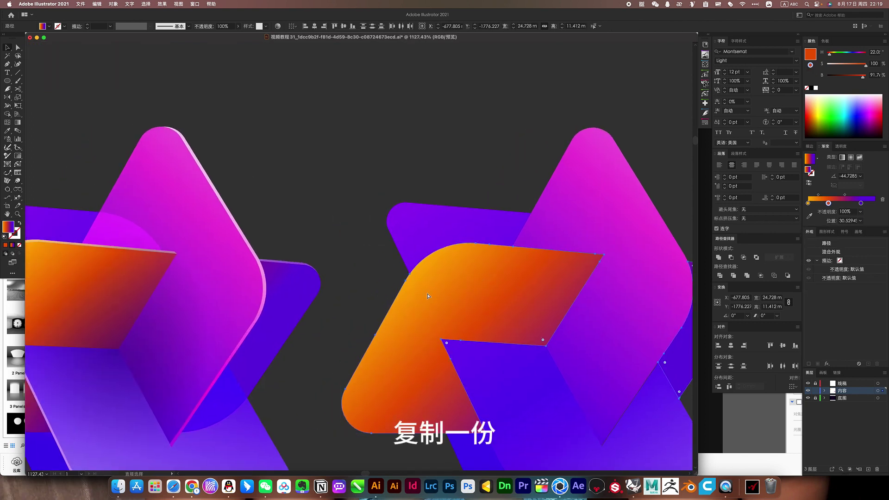
key(v)
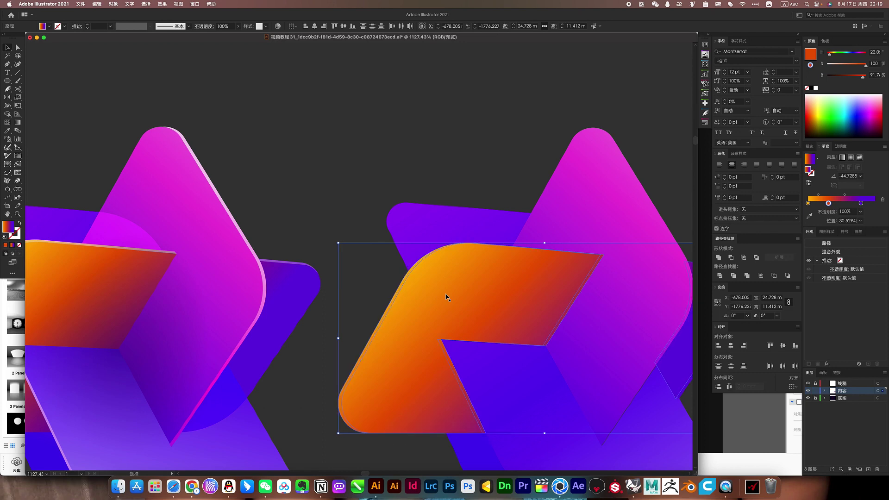
- Paste a copy behind the orange shape and fill it with the peach-to-purple gradient
key(ctrl+b)
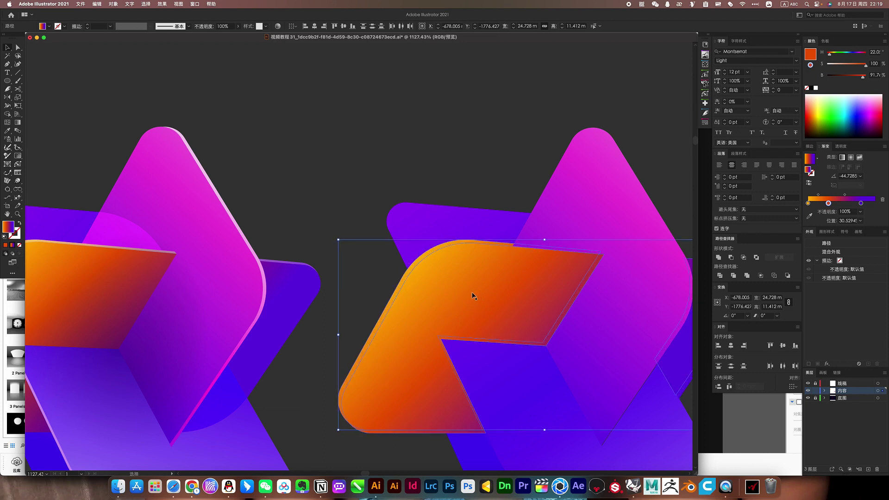
scroll(473, 296, down, 3)
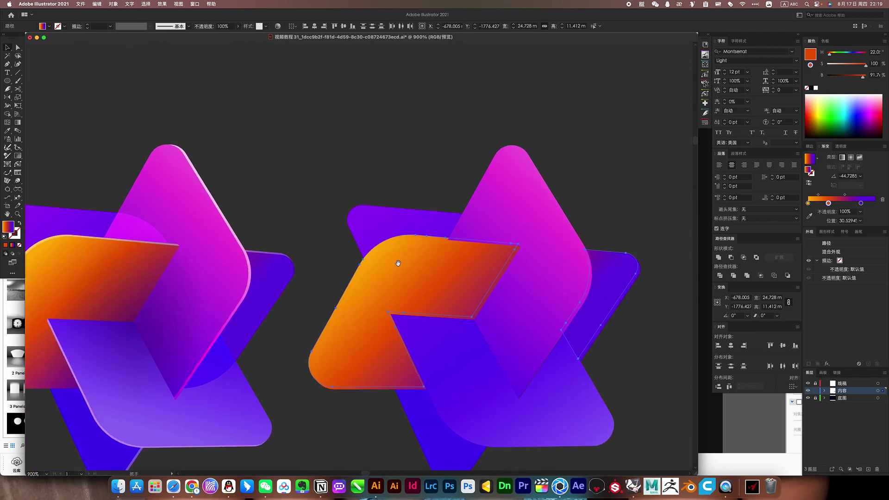
scroll(349, 259, down, 2)
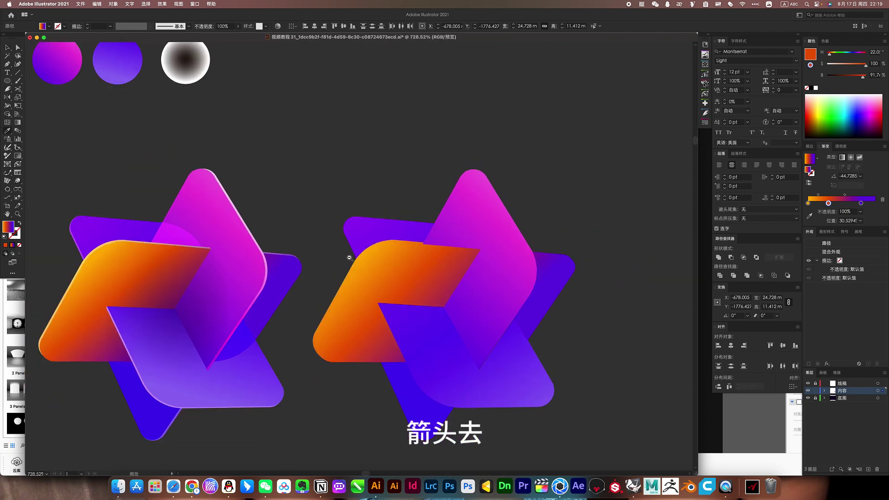
drag(349, 258, 452, 293)
click(146, 97)
drag(434, 259, 284, 180)
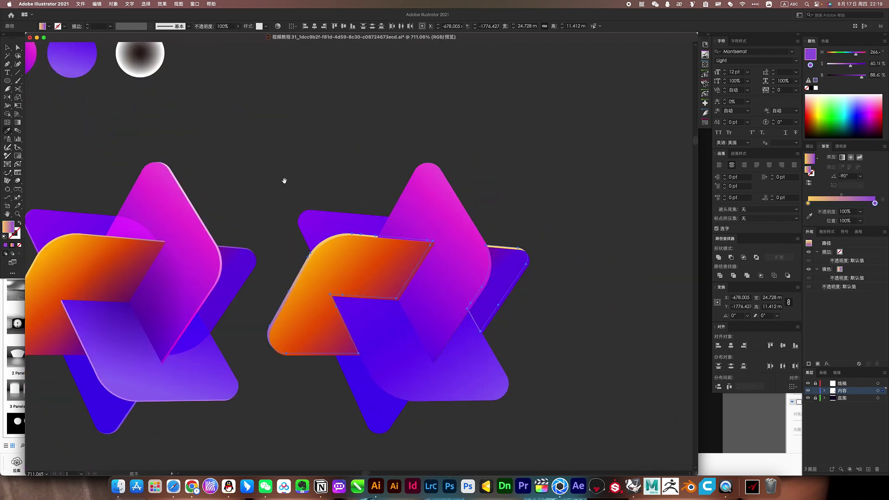
- Paste a copy on top of the orange piece and bring the orange original in front
click(497, 213)
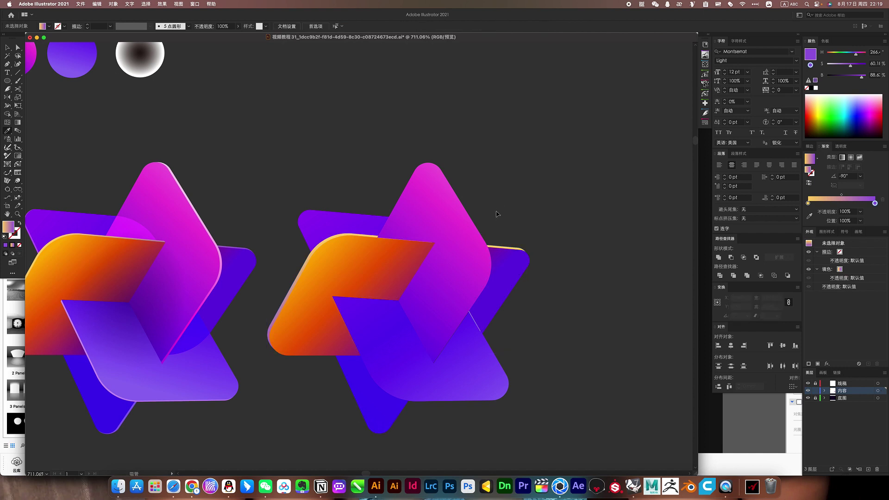
mouse_move(439, 220)
mouse_down()
mouse_move(487, 221)
mouse_move(494, 233)
mouse_up()
click(479, 232)
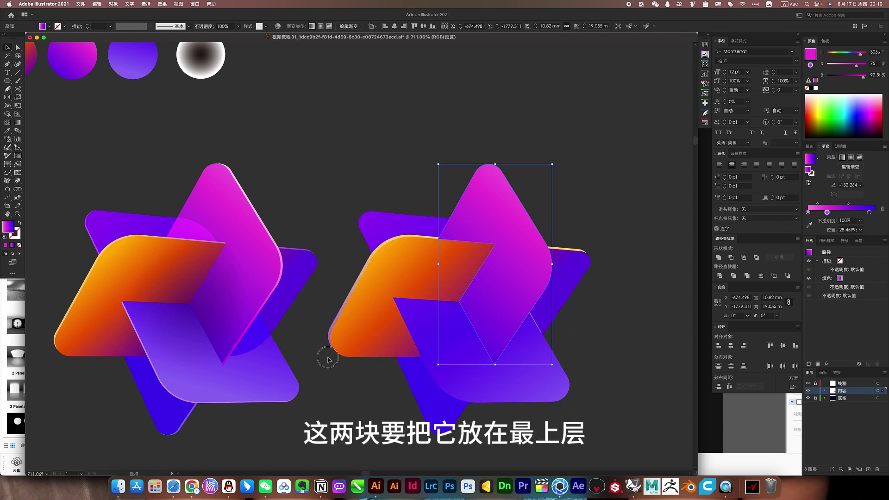
click(340, 338)
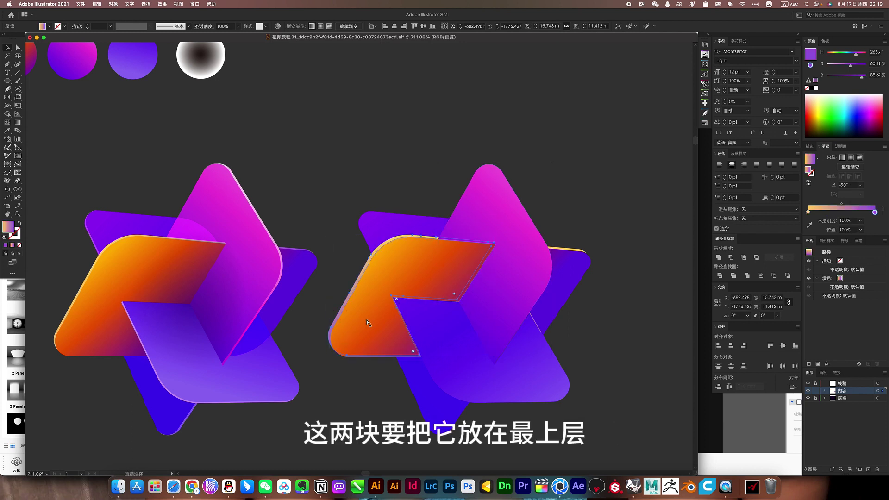
key(ctrl+f)
click(363, 377)
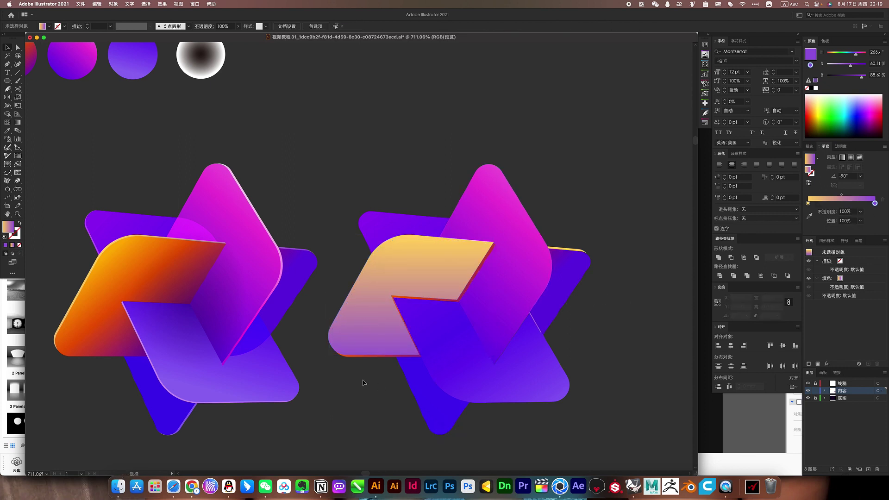
click(360, 357)
key(ctrl+shift+bracketright)
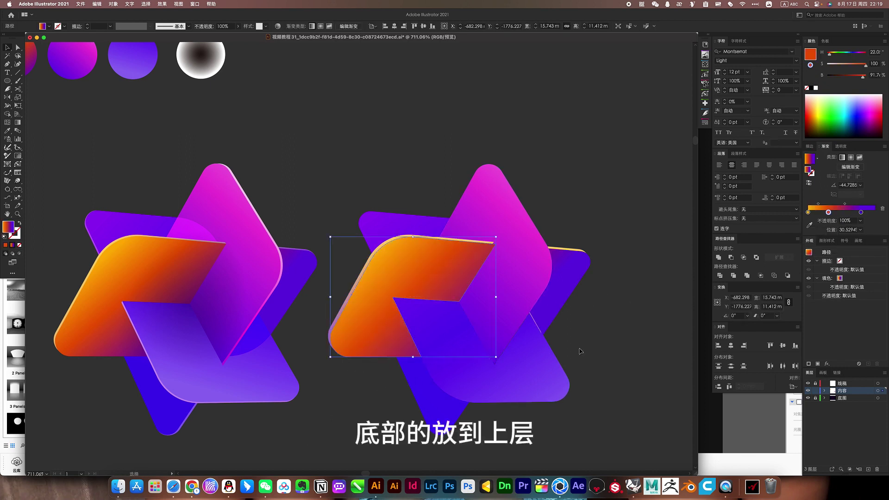
click(587, 343)
drag(497, 270, 486, 280)
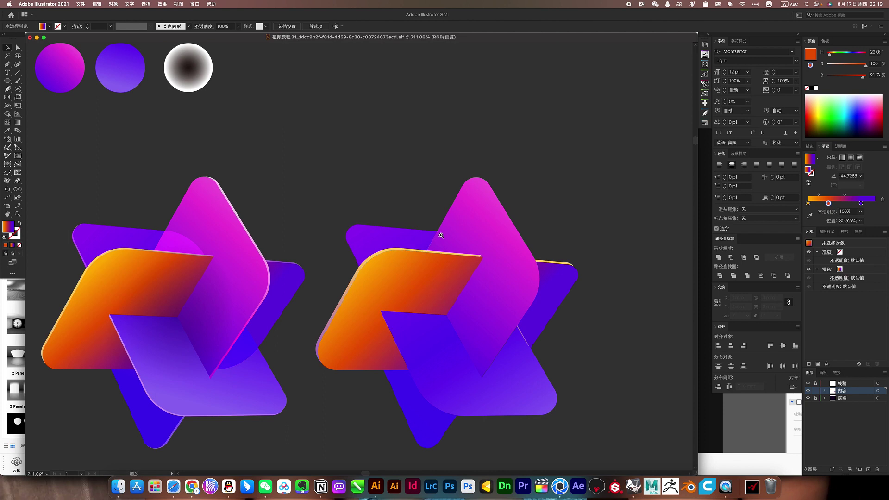
drag(441, 235, 597, 300)
- Align the pale edge's corner point with the orange piece's corner
click(609, 327)
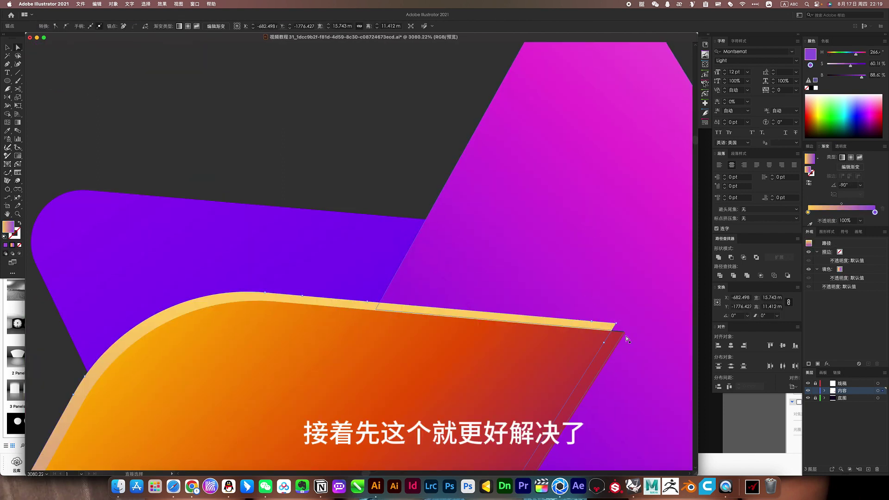
drag(620, 336, 655, 338)
drag(600, 352, 628, 334)
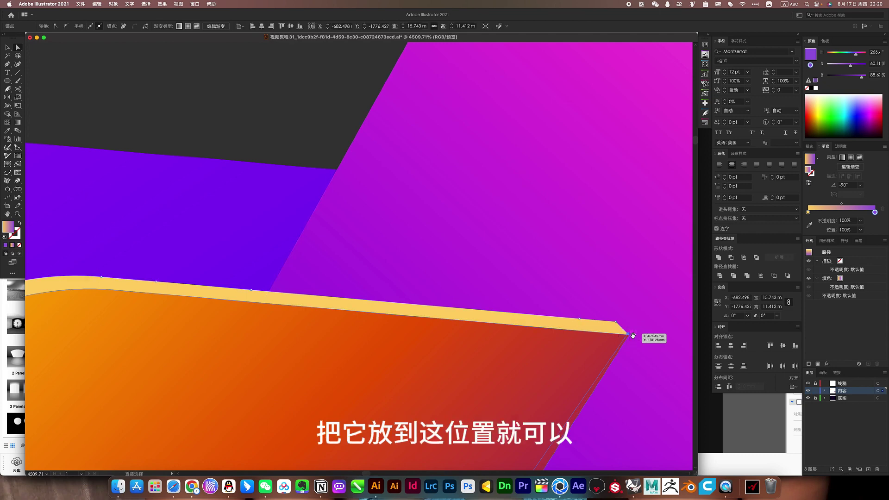
scroll(628, 334, up, 3)
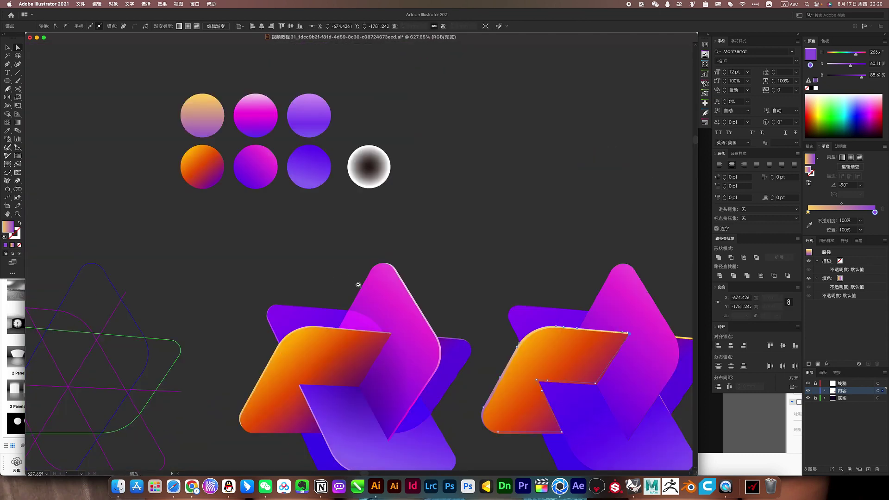
scroll(431, 276, down, 10)
click(533, 265)
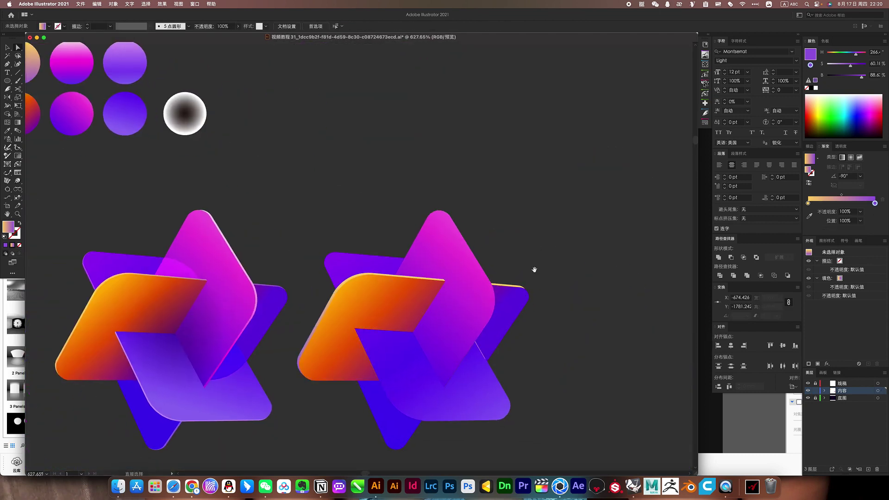
scroll(509, 259, down, 2)
scroll(482, 301, up, 5)
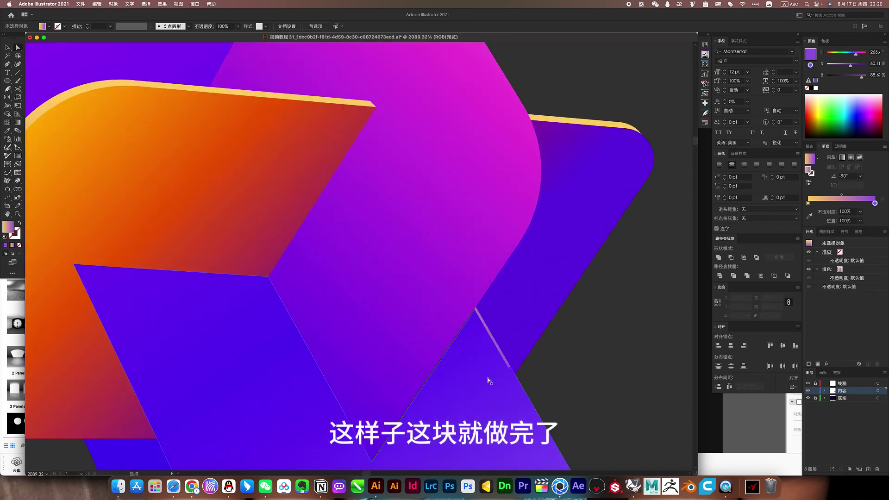
- Pull the light highlight stripe's overshooting end back inside the purple piece
click(487, 363)
scroll(478, 318, up, 1)
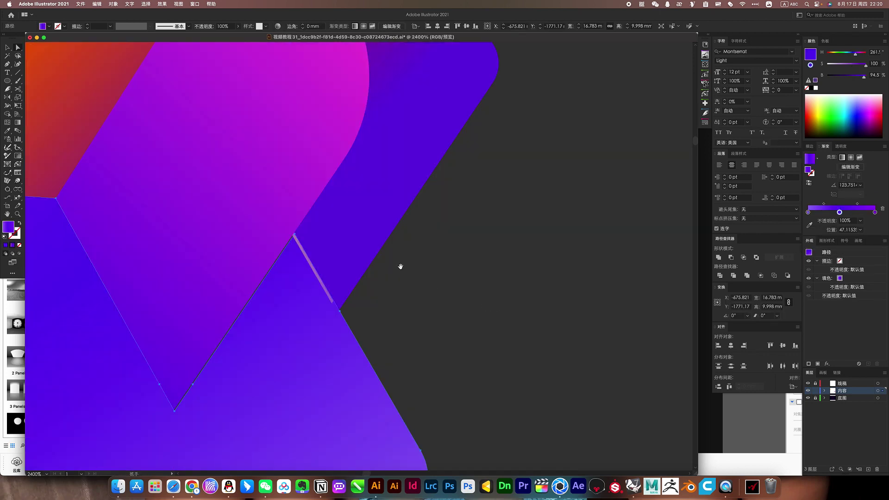
scroll(417, 250, up, 3)
click(356, 364)
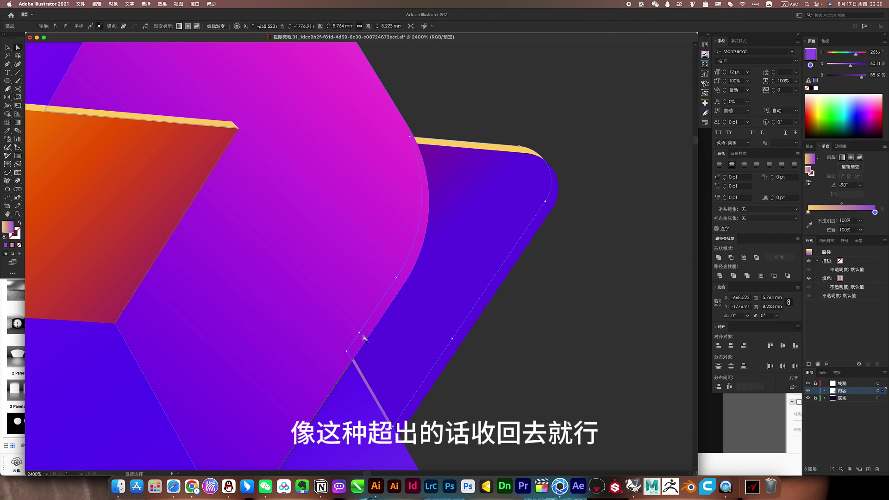
drag(349, 353, 398, 423)
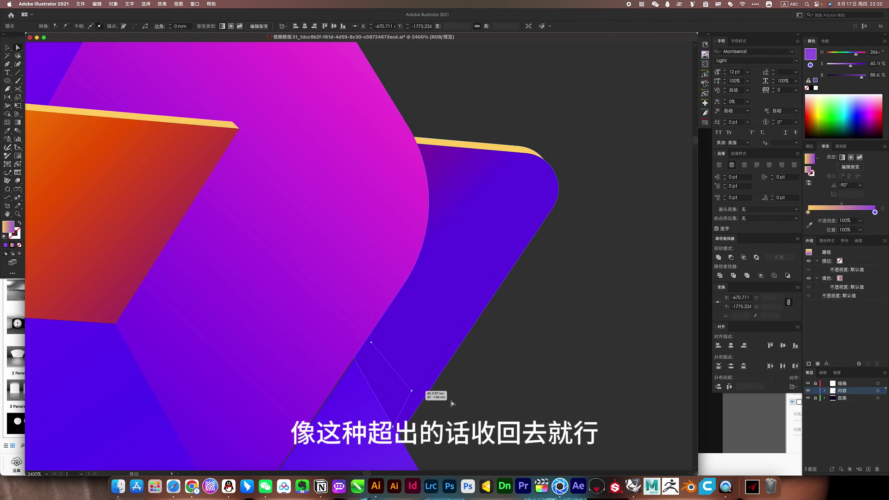
scroll(315, 361, down, 5)
drag(315, 361, 322, 325)
- Select the two lower purple pieces of the right-hand star
click(389, 258)
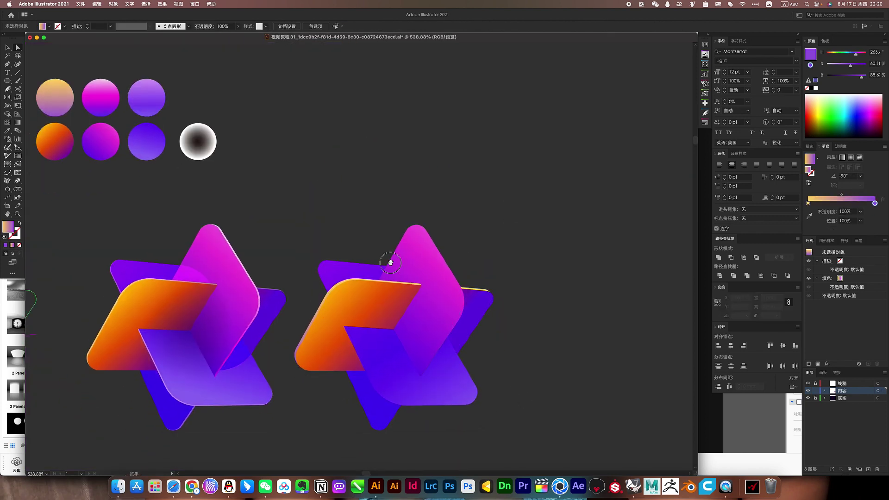
scroll(360, 358, up, 2)
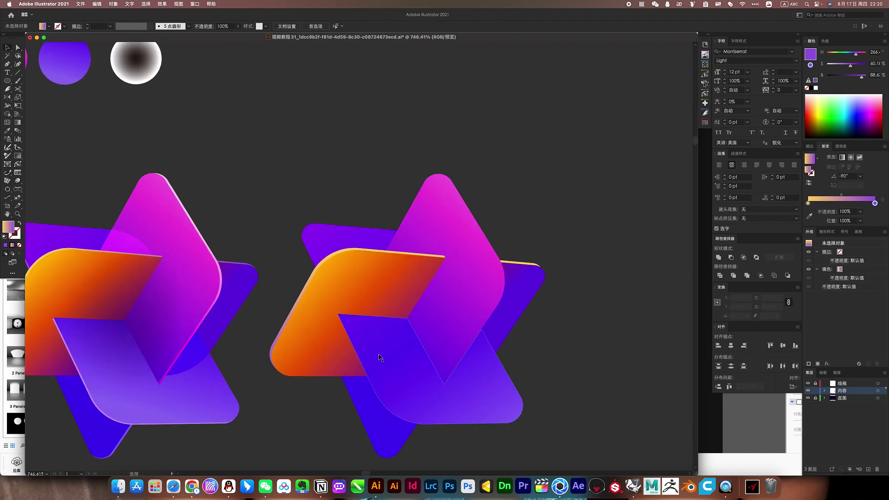
click(368, 362)
shift+click(324, 227)
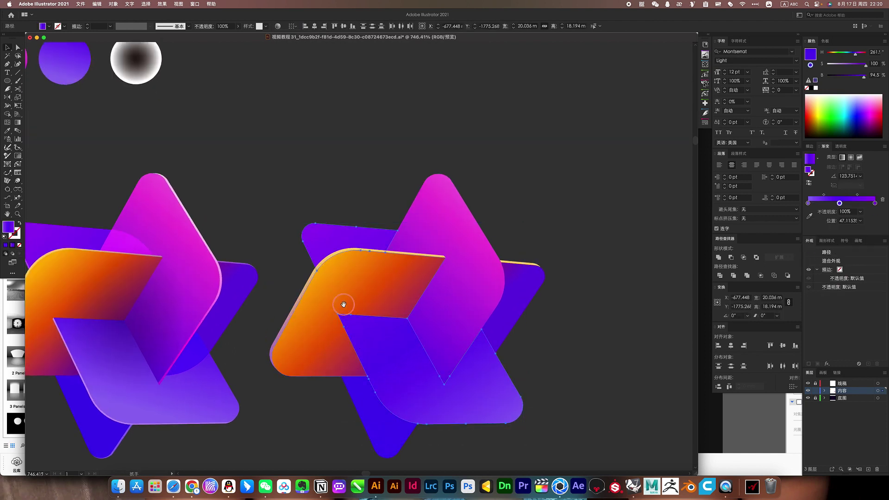
scroll(343, 304, up, 2)
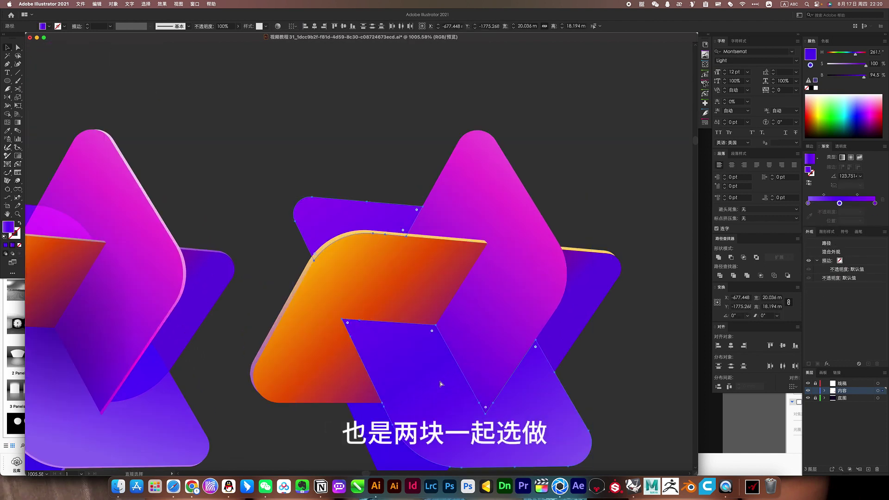
- Nudge the purple edge copy into place with the arrow keys
key(Down)
key(Left)
key(Left)
key(Left)
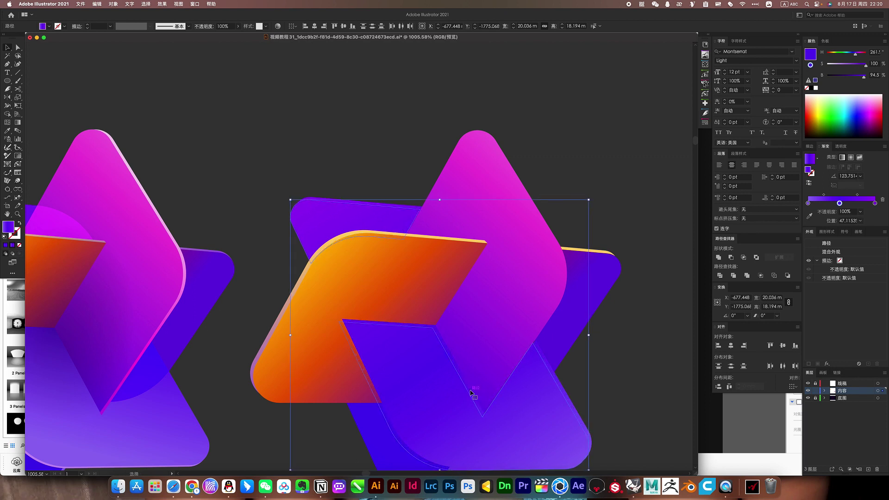
key(Down)
key(Right)
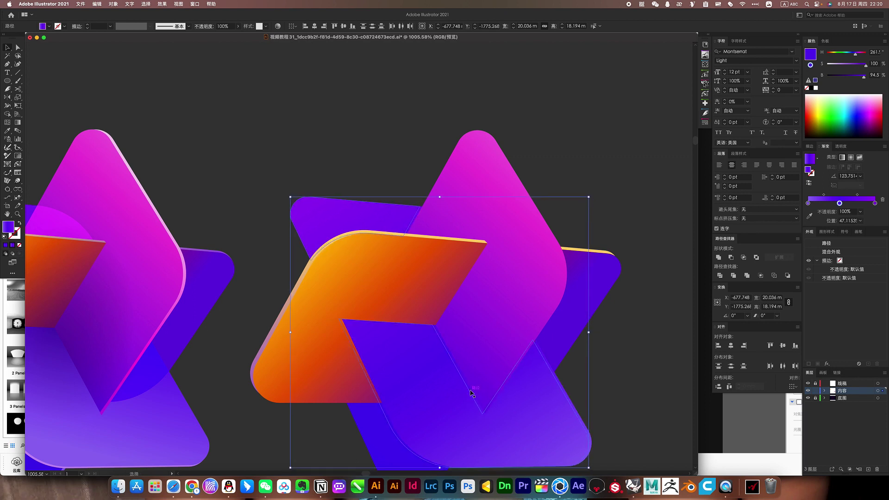
key(Right)
key(Up)
key(ctrl+shift+b)
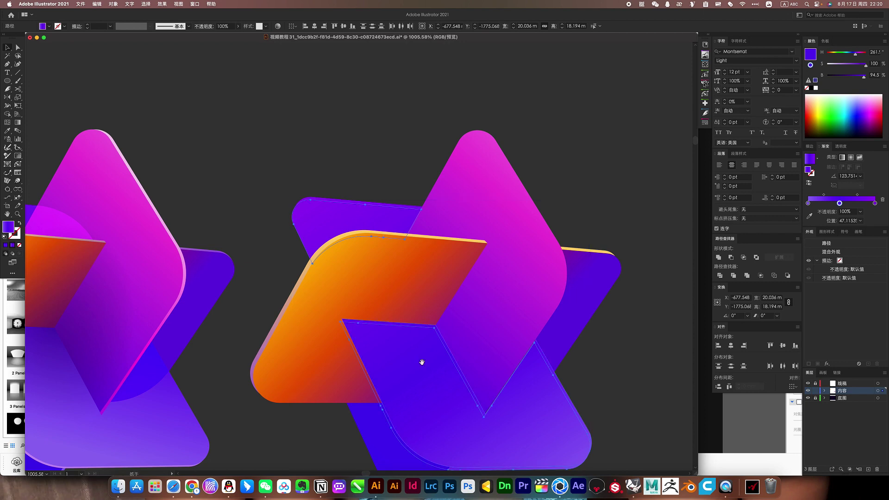
- Fill the edge copy with the light purple gradient sampled from the circle swatch
scroll(421, 361, down, 2)
scroll(418, 347, down, 1)
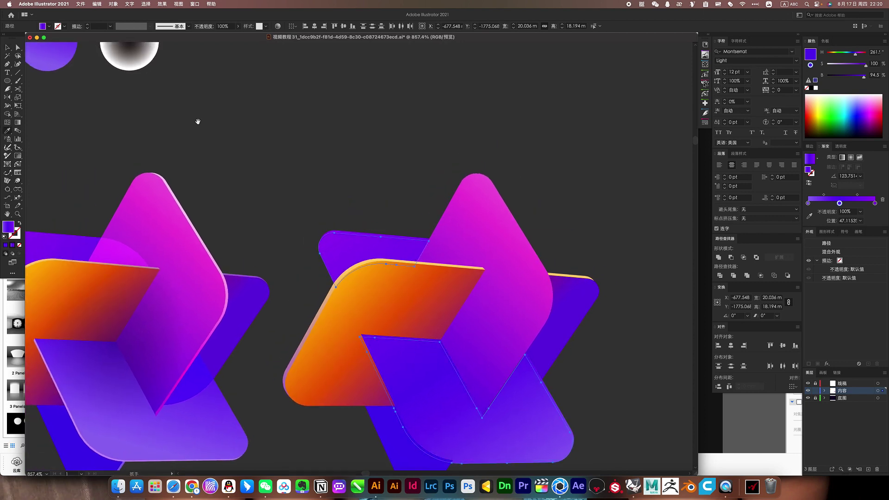
scroll(197, 121, up, 5)
scroll(369, 232, up, 2)
click(216, 83)
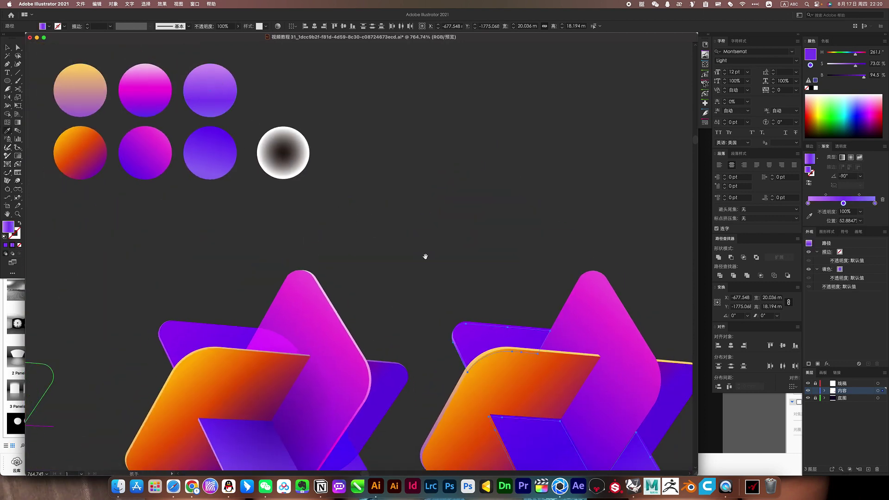
drag(482, 323, 395, 145)
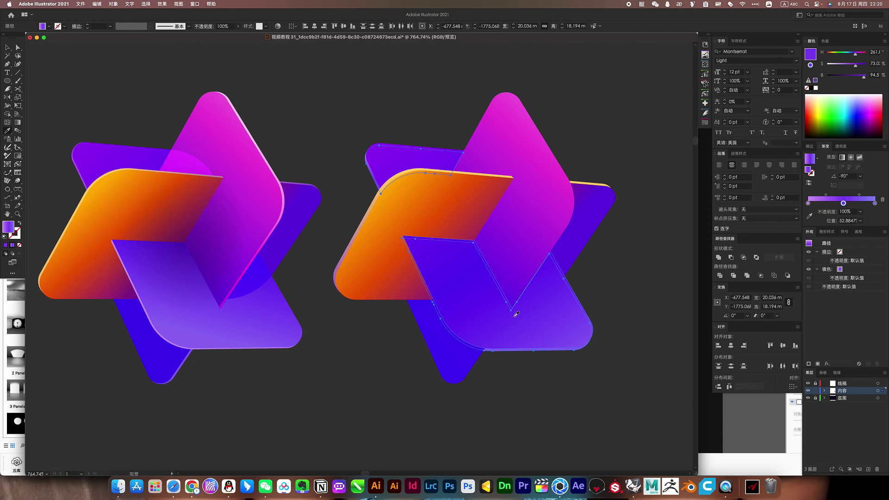
key(v)
scroll(547, 369, left, 2)
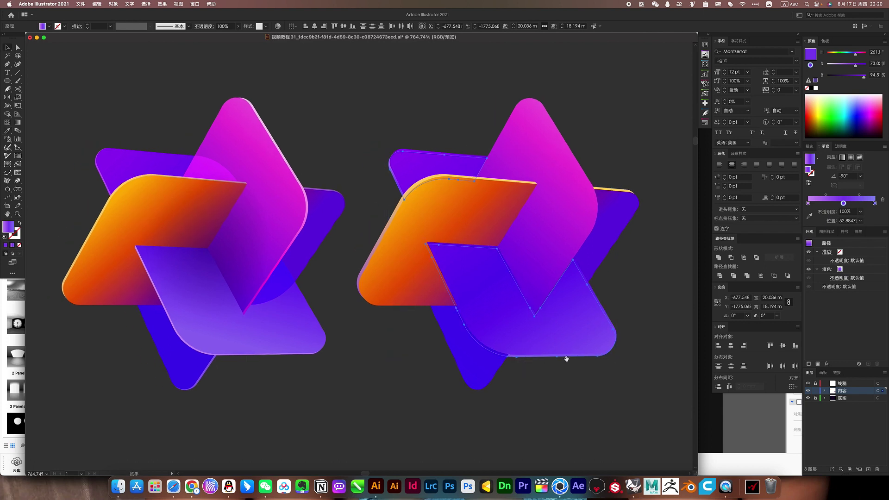
click(525, 361)
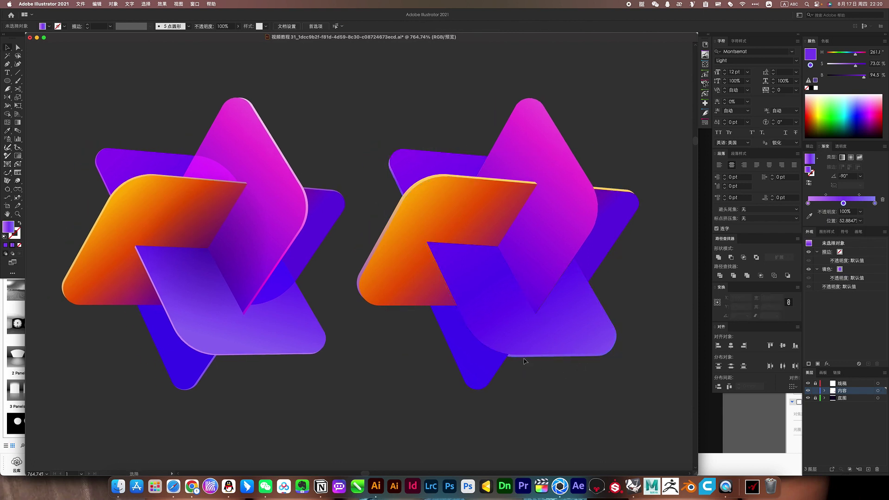
click(518, 358)
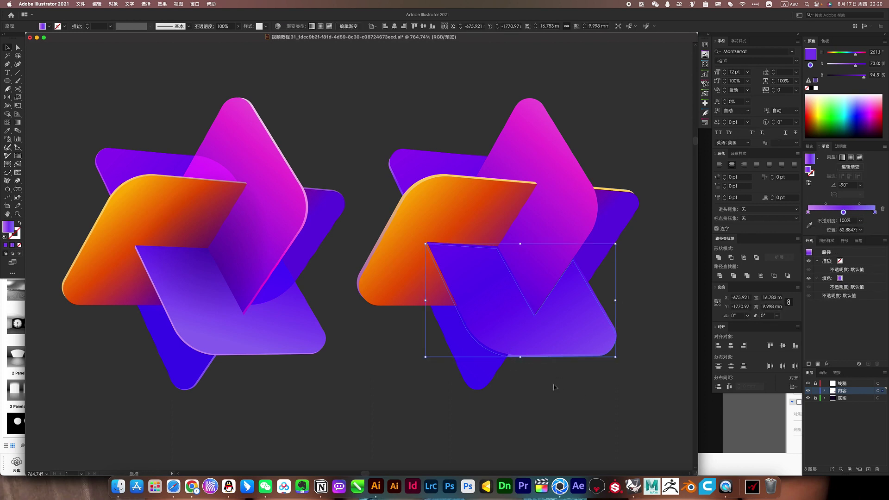
shift+click(578, 358)
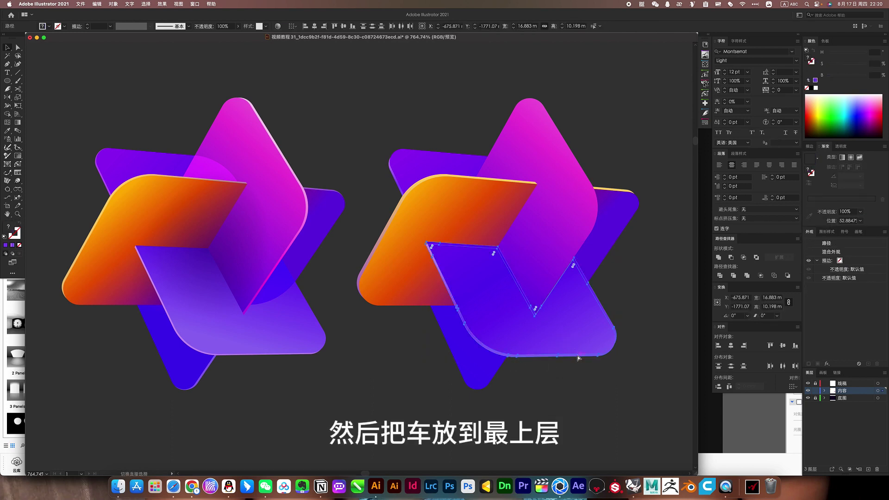
key(ctrl+shift+bracketright)
click(571, 381)
drag(454, 250, 459, 294)
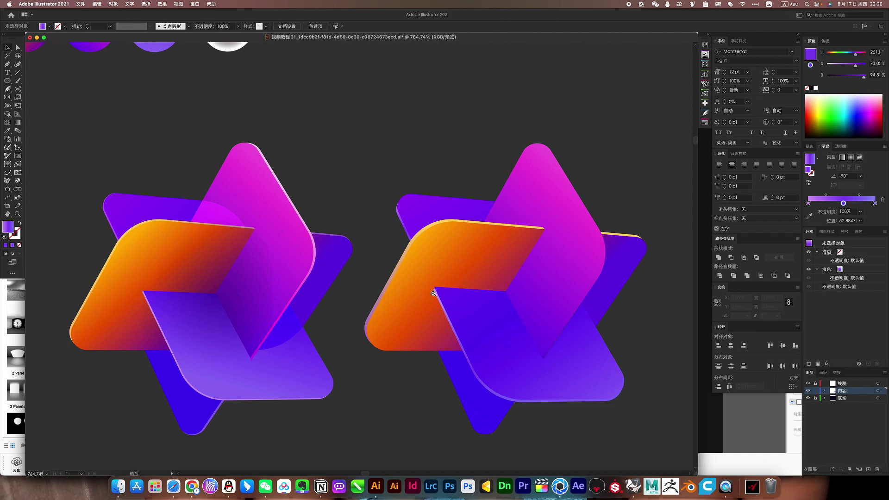
mouse_move(558, 315)
mouse_down()
mouse_move(505, 294)
mouse_move(553, 329)
mouse_up()
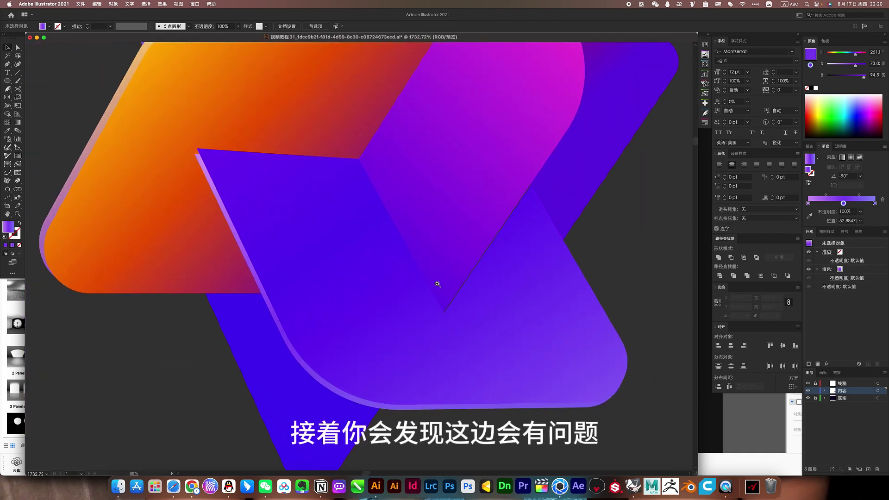
mouse_move(437, 284)
mouse_down()
mouse_move(471, 293)
mouse_move(457, 280)
mouse_move(481, 274)
mouse_up()
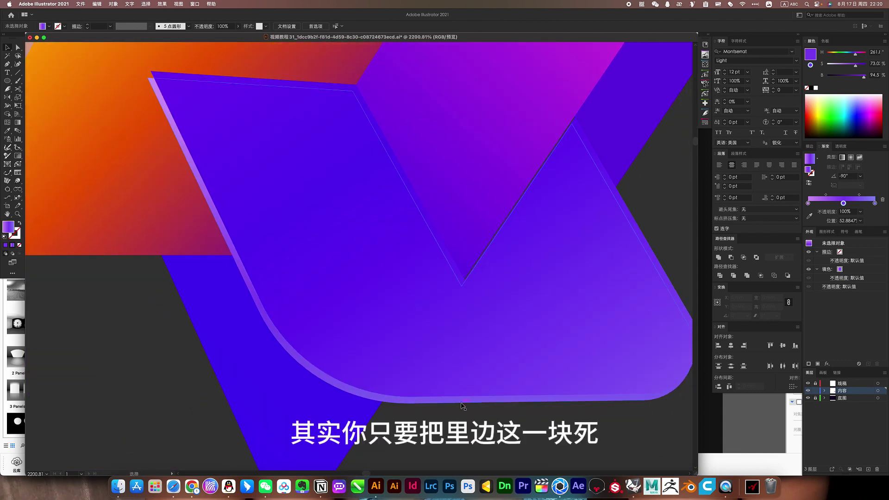
click(462, 406)
drag(449, 276, 457, 281)
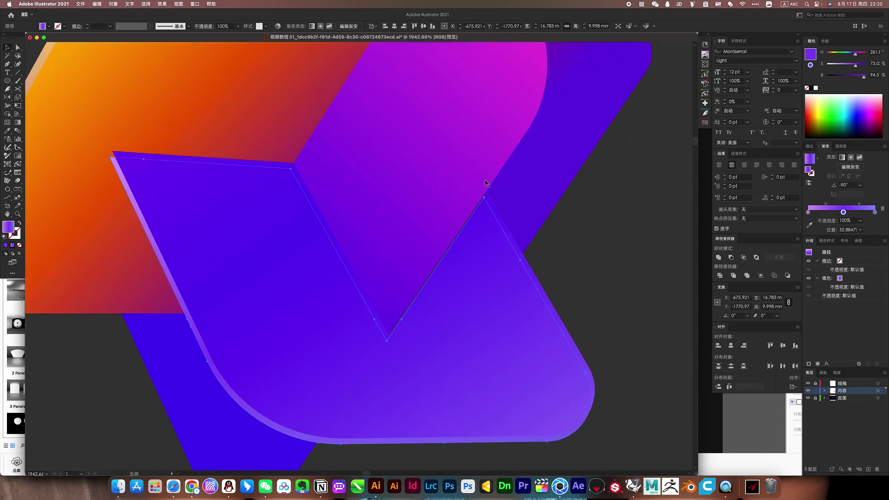
click(496, 180)
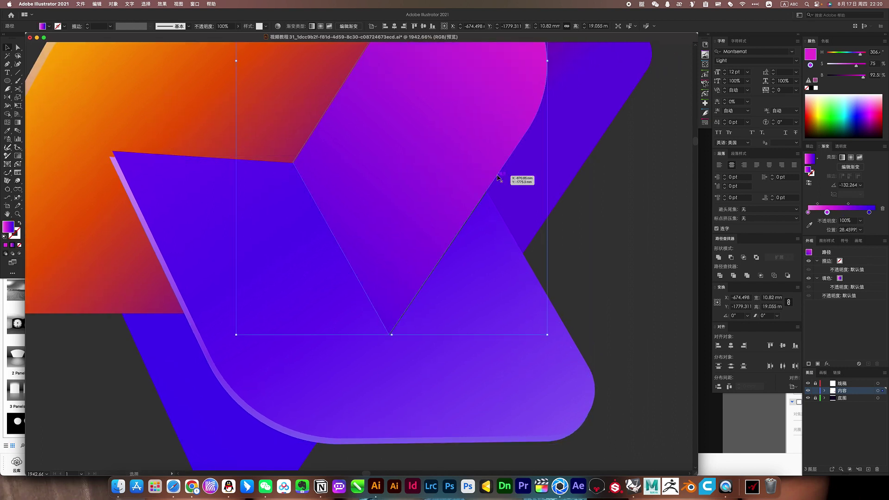
drag(485, 177, 441, 159)
key(ctrl+z)
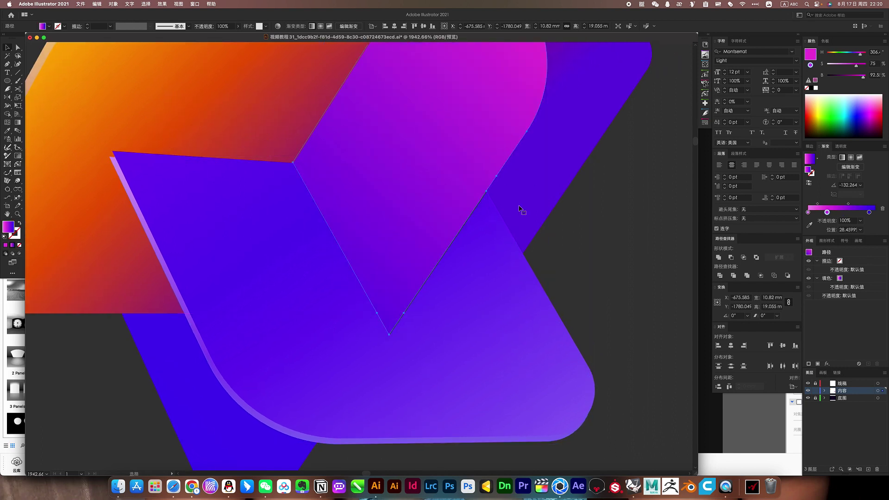
click(578, 249)
click(484, 264)
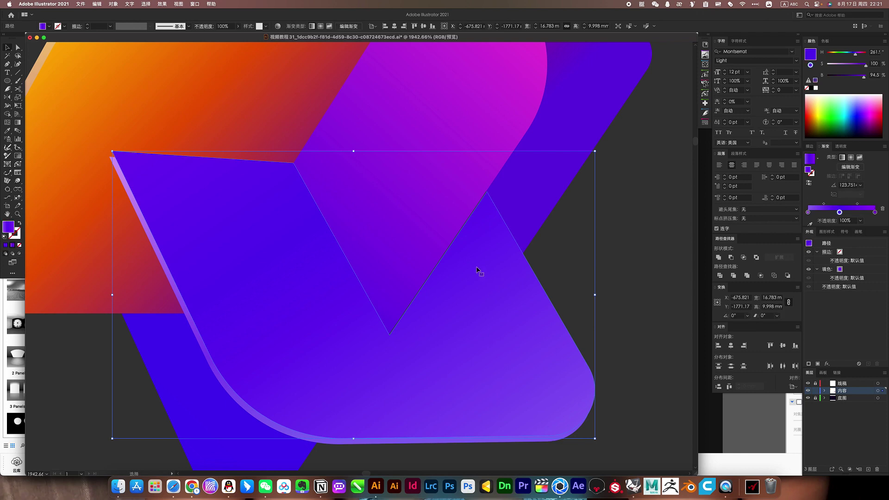
scroll(471, 261, up, 1)
click(528, 184)
- Move the purple face's top-left corner anchor up onto the curve and level its handle
scroll(420, 184, down, 3)
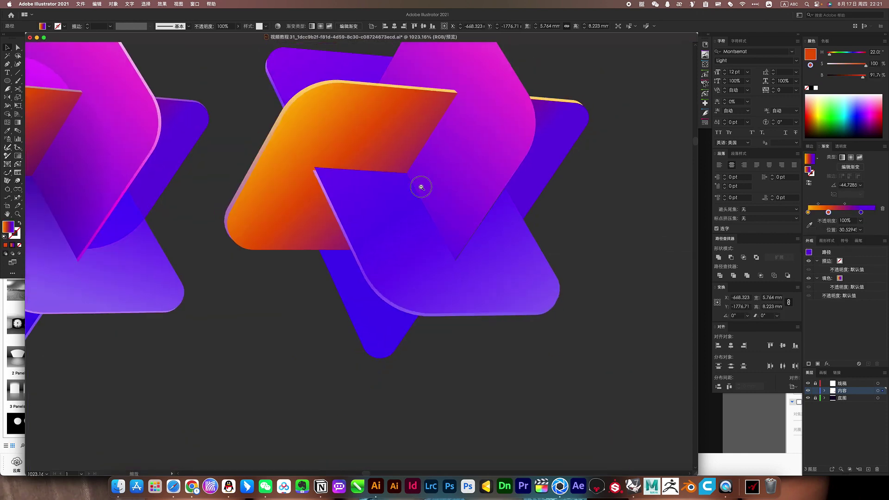
drag(420, 185, 420, 233)
click(590, 272)
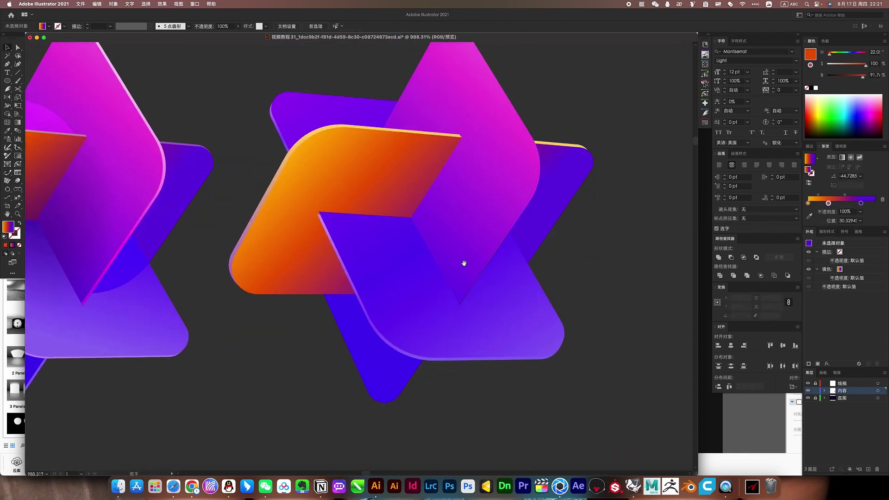
scroll(353, 261, down, 2)
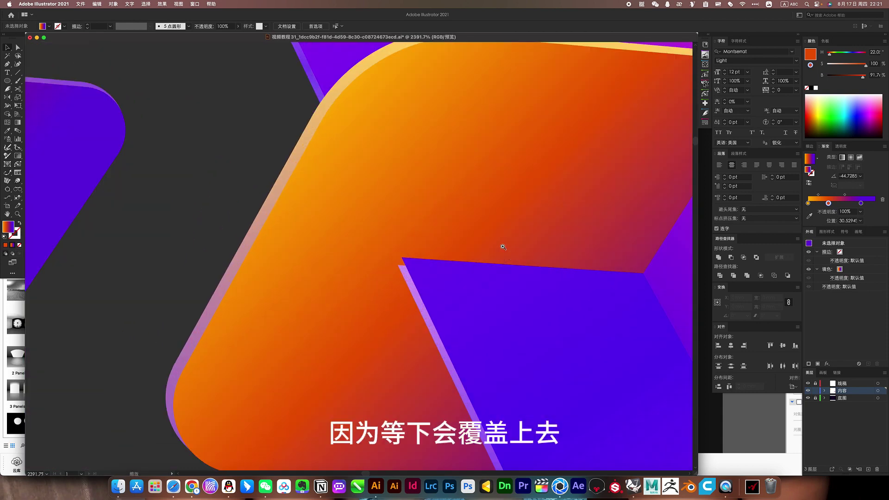
scroll(403, 276, up, 5)
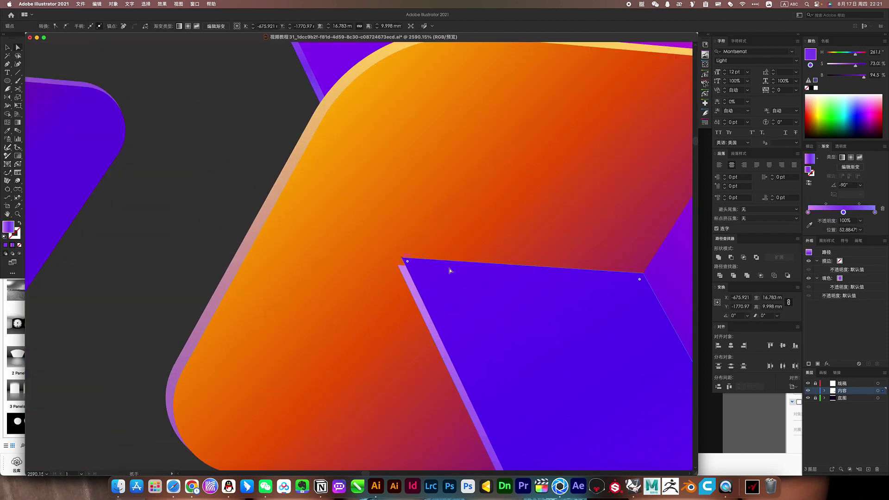
click(431, 273)
click(400, 272)
scroll(398, 259, down, 3)
scroll(415, 219, up, 2)
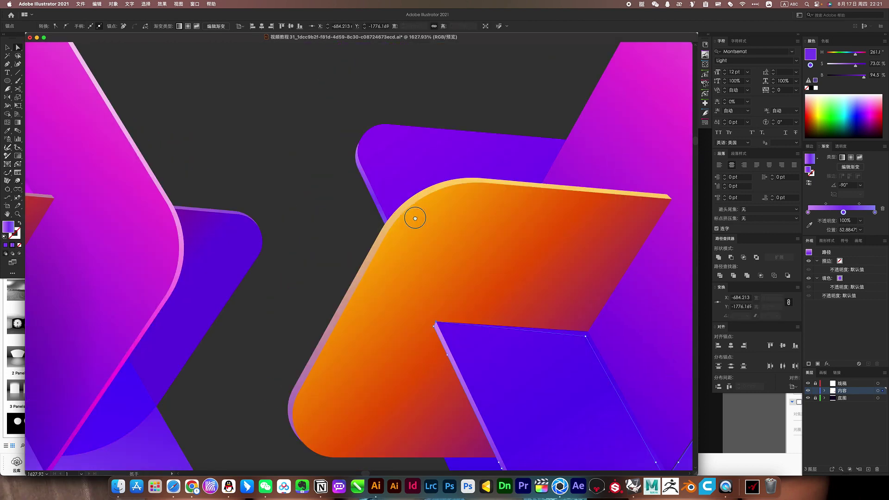
click(319, 193)
scroll(416, 139, up, 3)
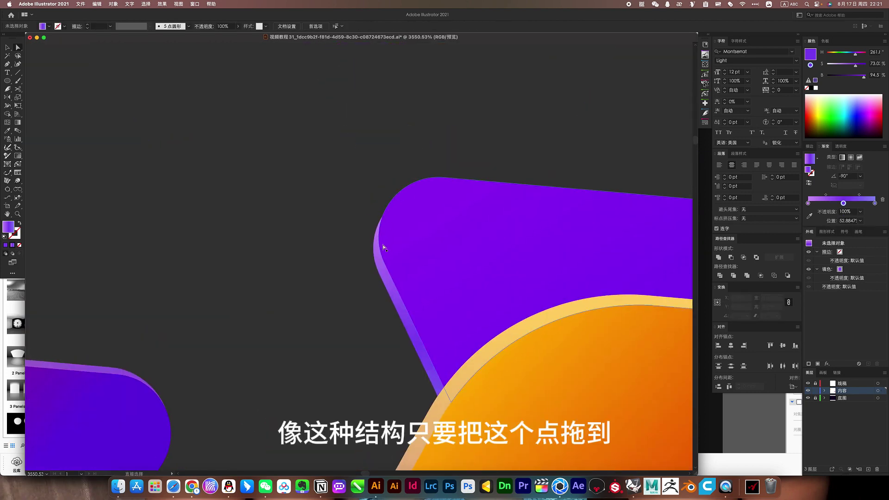
click(374, 252)
scroll(452, 200, up, 2)
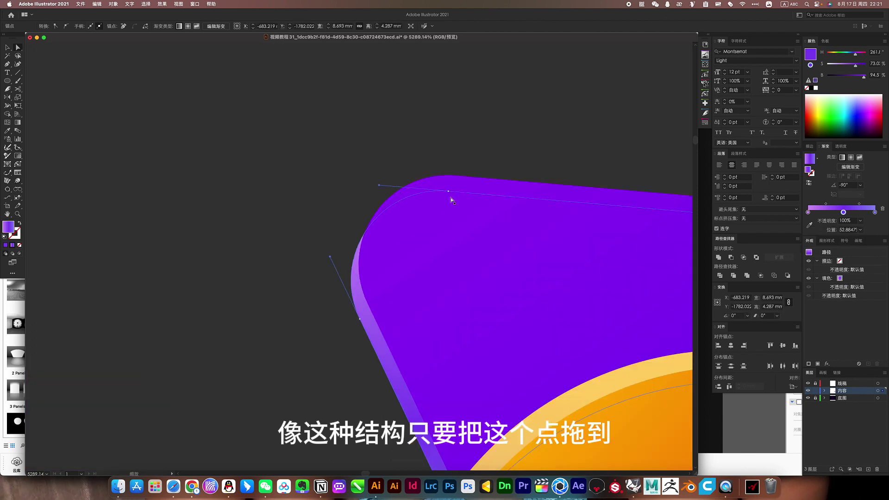
drag(450, 192, 450, 175)
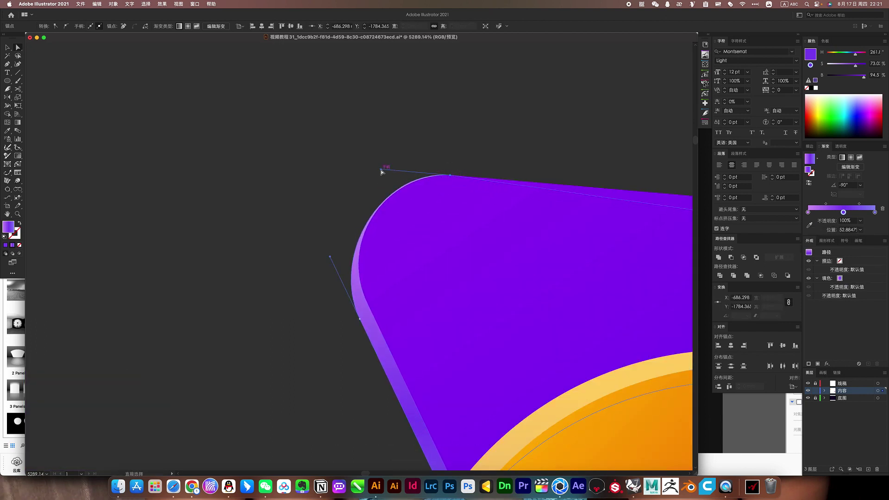
drag(381, 169, 379, 175)
- Re-angle the gradient on the orange piece's thin edge so it runs diagonally
click(471, 149)
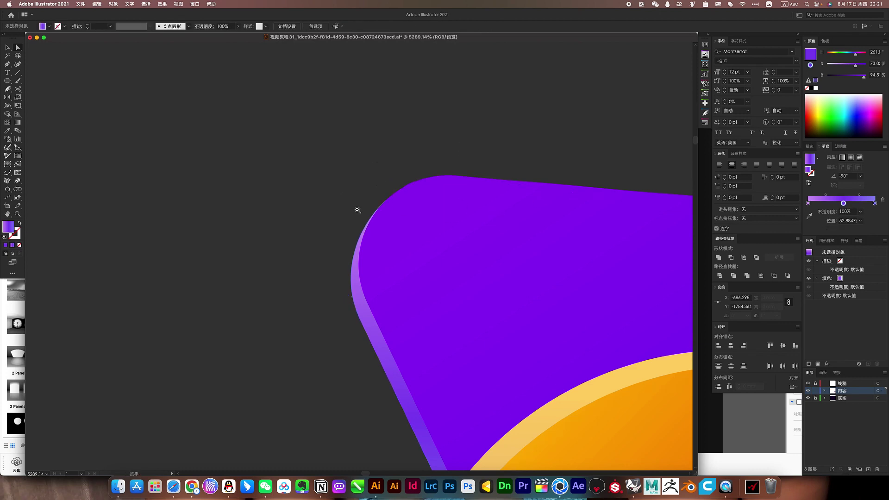
scroll(357, 207, down, 2)
scroll(542, 313, down, 2)
scroll(415, 315, down, 2)
scroll(416, 316, down, 1)
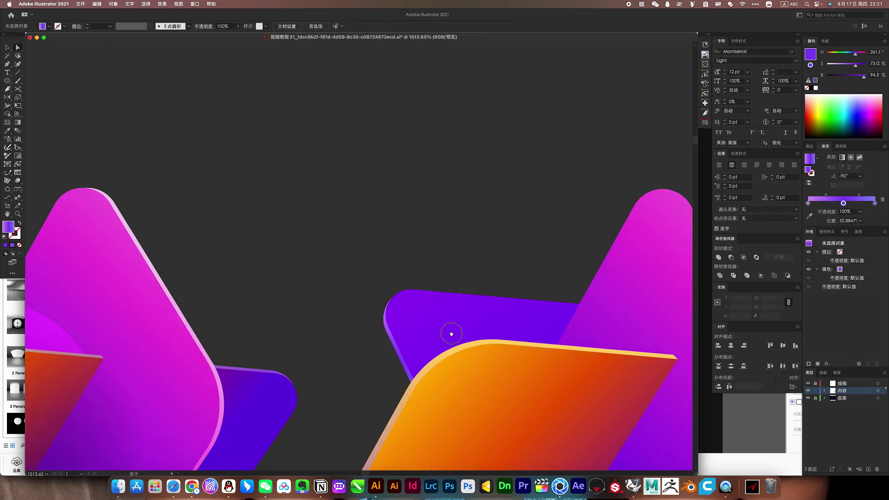
scroll(453, 333, down, 1)
scroll(426, 264, down, 1)
scroll(469, 295, down, 1)
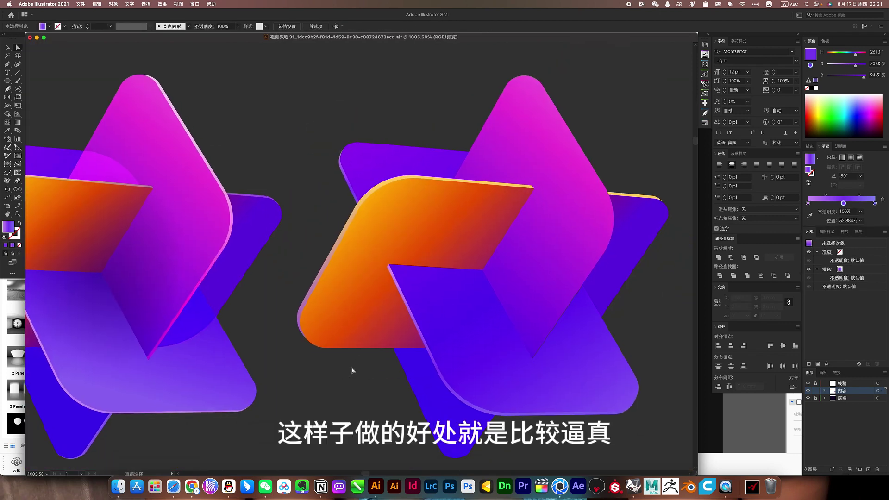
scroll(377, 359, down, 1)
scroll(405, 349, left, 2)
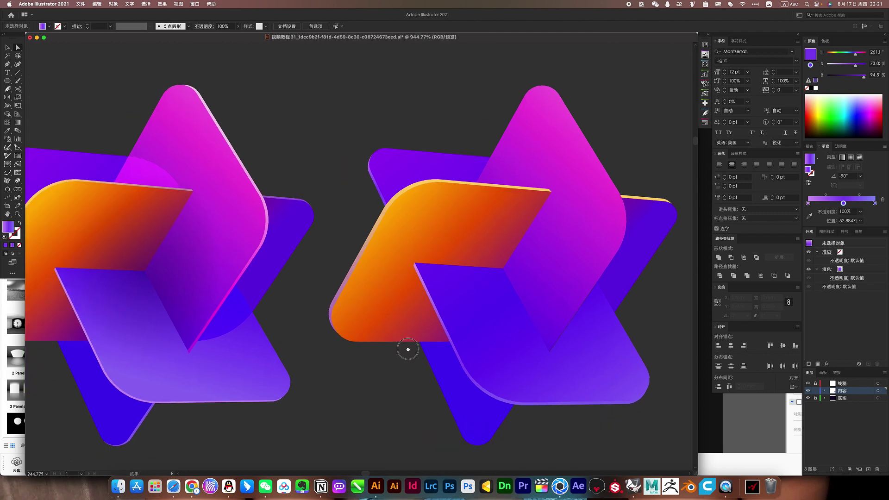
scroll(349, 281, left, 4)
click(386, 321)
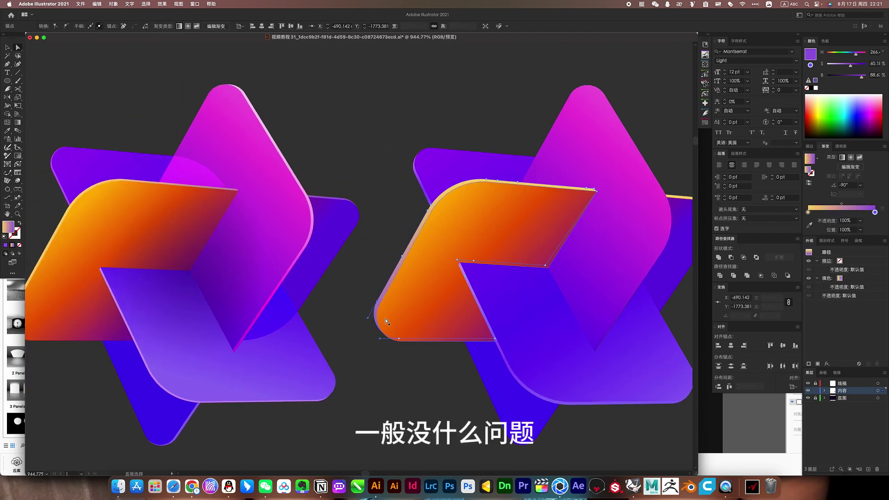
key(g)
scroll(371, 298, down, 2)
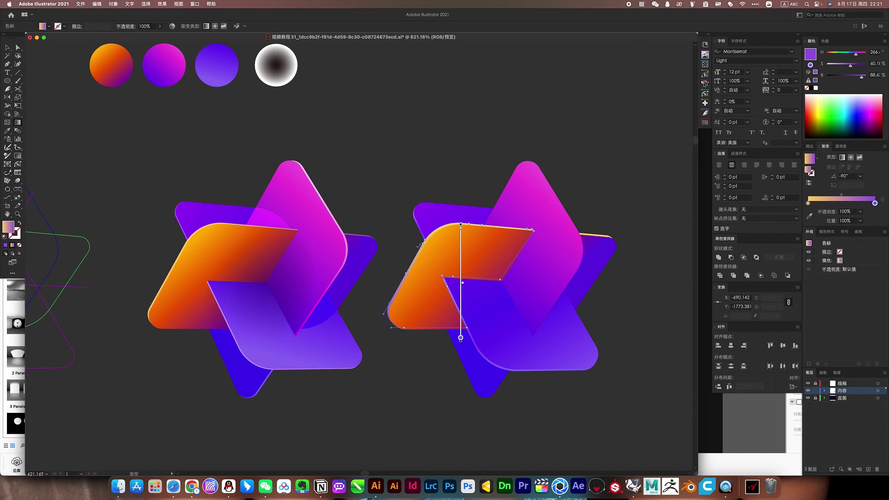
drag(419, 245, 511, 344)
drag(446, 234, 526, 378)
key(ctrl+shift+a)
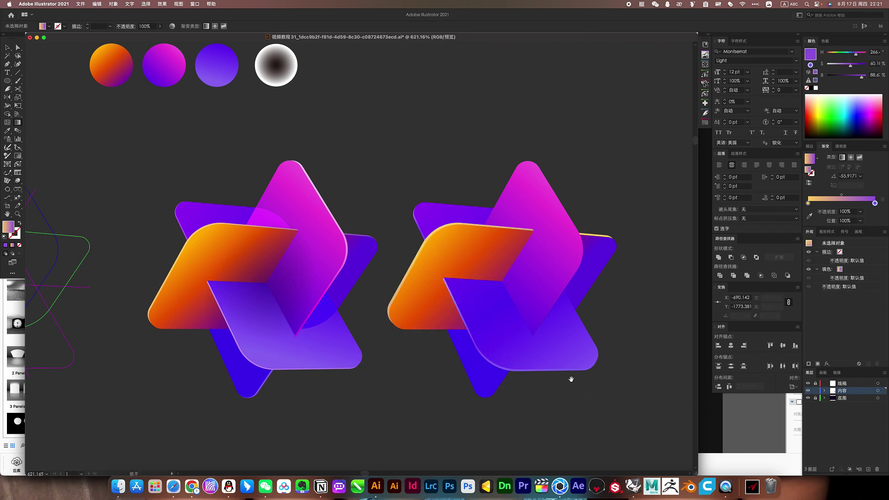
scroll(575, 253, right, 3)
key(v)
scroll(574, 259, down, 2)
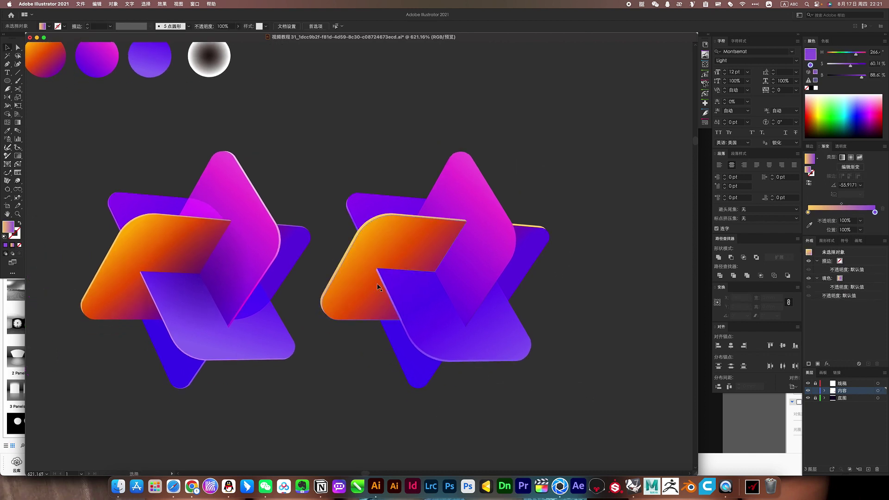
scroll(385, 325, up, 2)
click(484, 280)
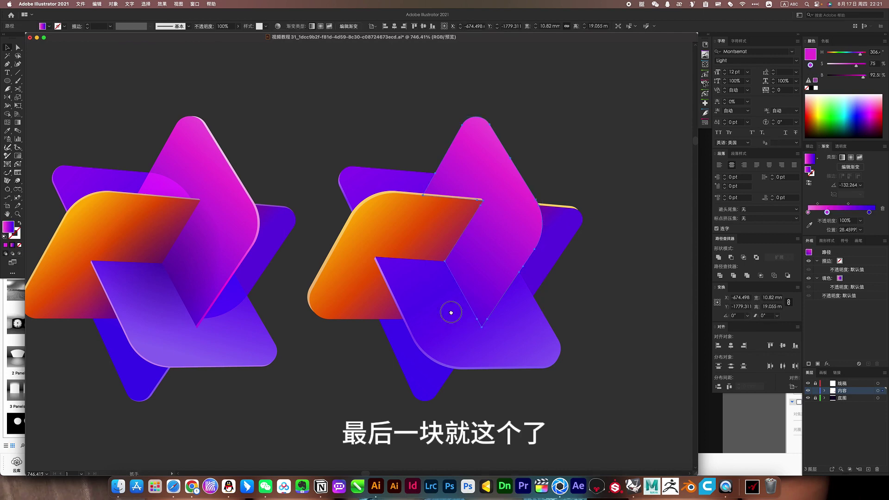
- Paste a copy of the pink diamond and blue star pieces behind, nudged slightly right
scroll(416, 352, down, 2)
shift+click(416, 352)
key(ctrl+equal)
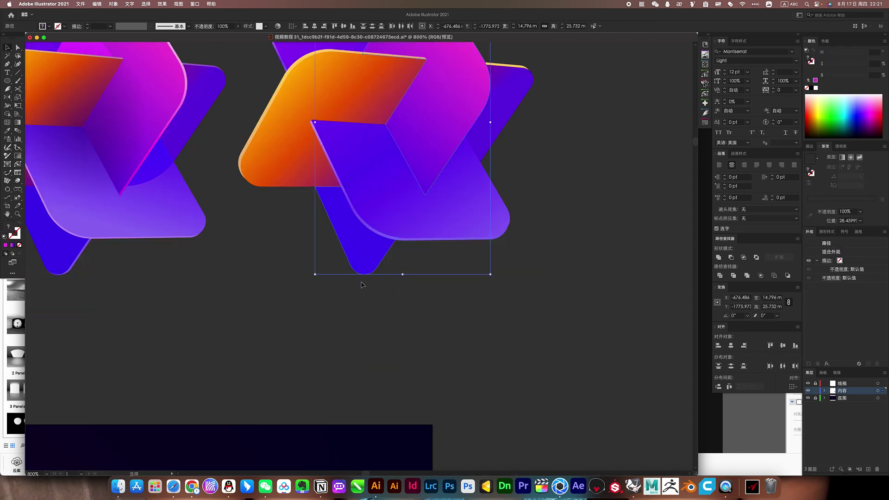
drag(400, 271, 400, 407)
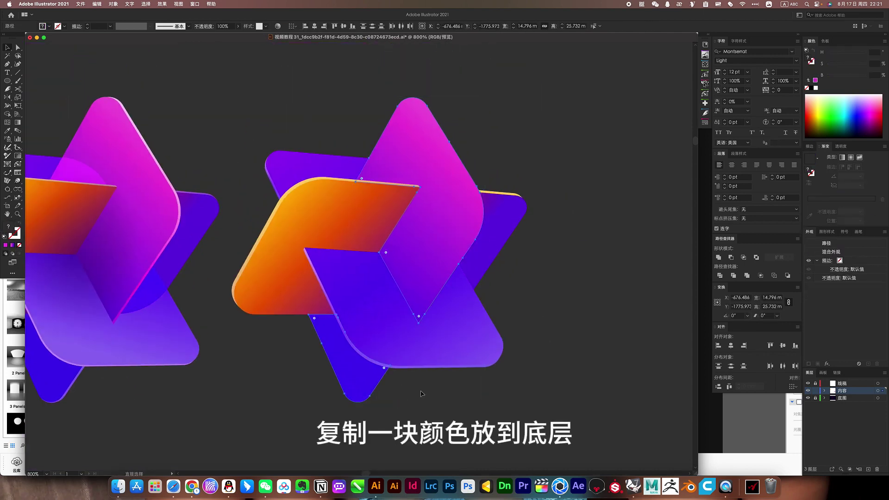
key(ctrl+c)
key(ctrl+b)
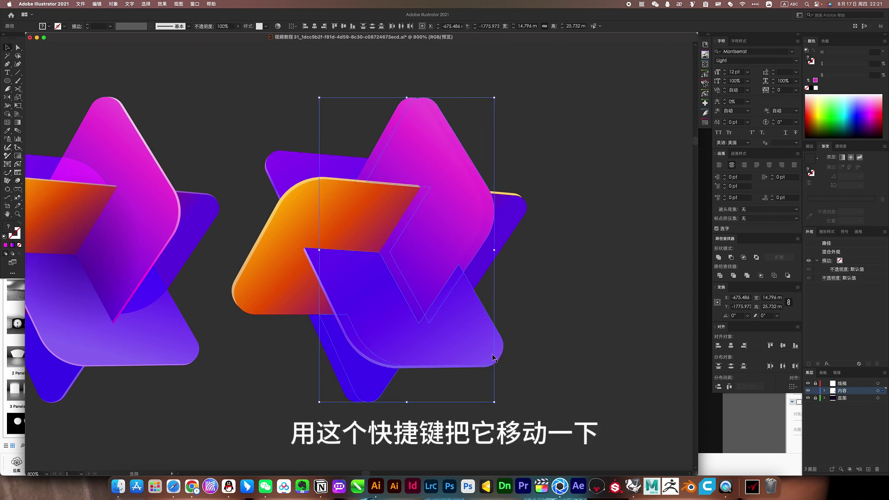
key(Right)
key(Right)
key(Right)
key(Right)
key(Left)
key(Left)
key(Right)
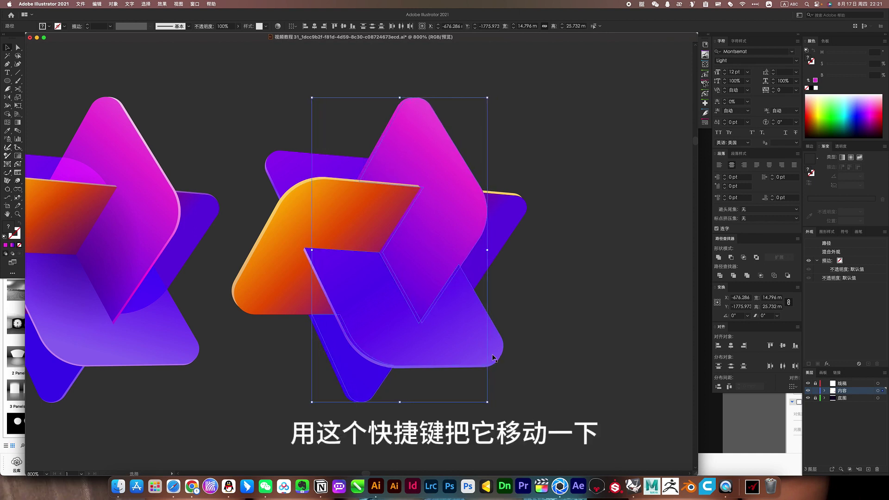
key(Left)
scroll(426, 274, up, 3)
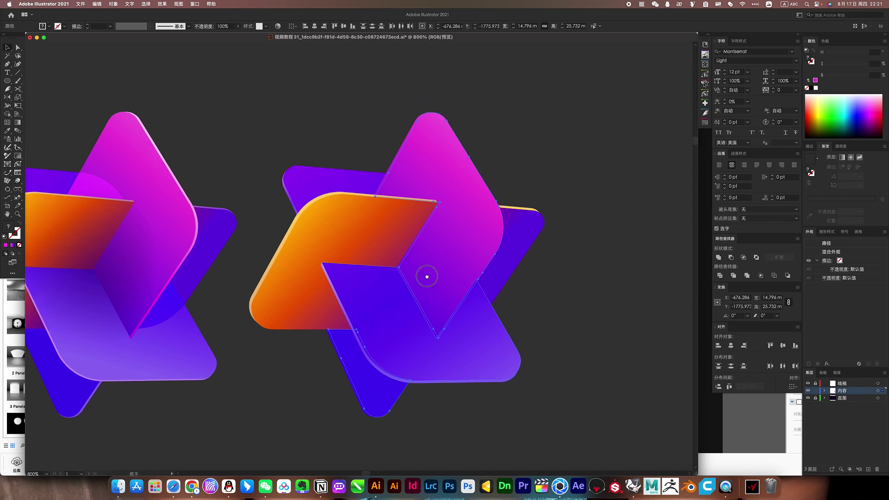
scroll(426, 274, left, 5)
scroll(199, 198, up, 5)
scroll(199, 199, left, 5)
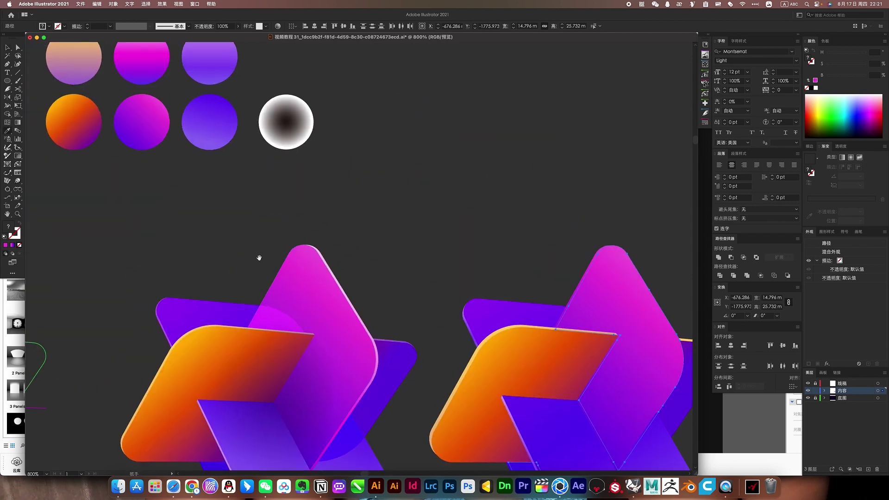
scroll(258, 258, up, 2)
scroll(481, 306, down, 5)
scroll(534, 224, right, 3)
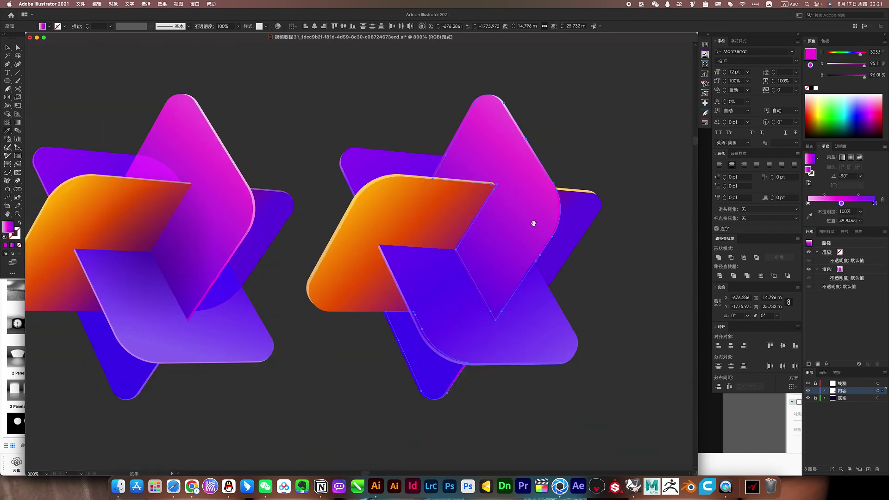
- Give the copied edge a diagonal gradient running toward the lower left
key(g)
drag(397, 254, 501, 369)
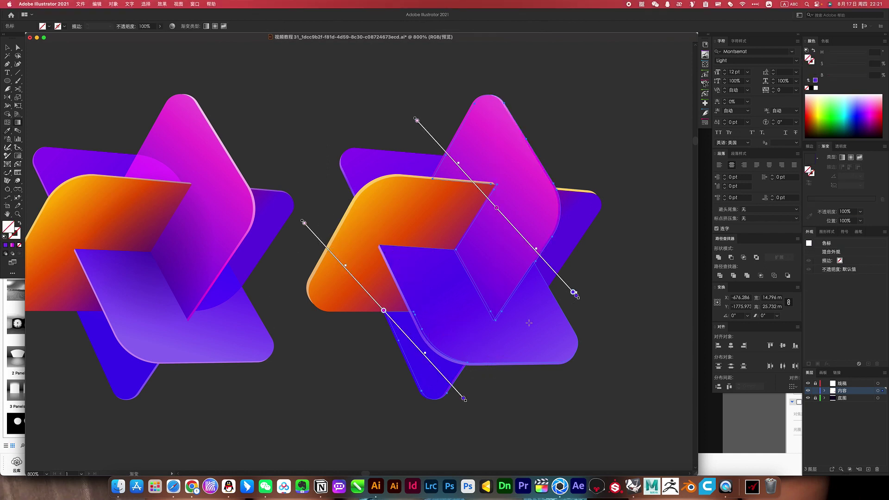
drag(529, 323, 173, 354)
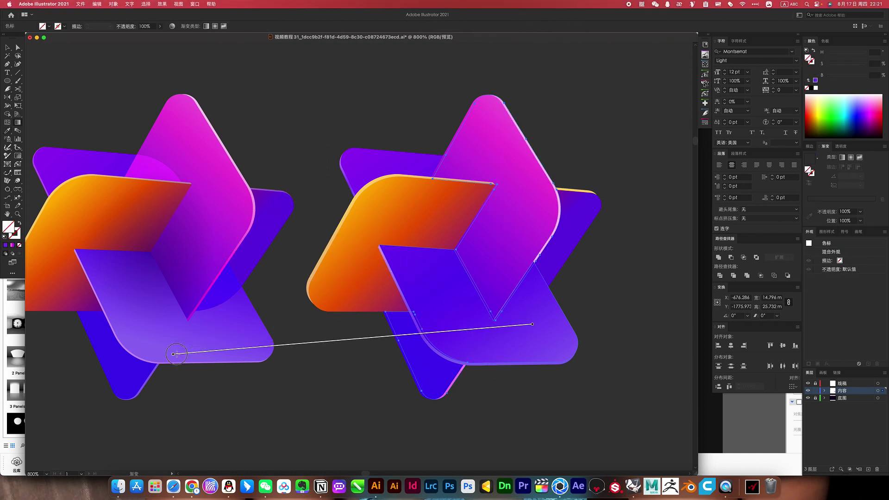
mouse_move(594, 227)
mouse_down()
mouse_move(281, 421)
mouse_move(381, 417)
mouse_up()
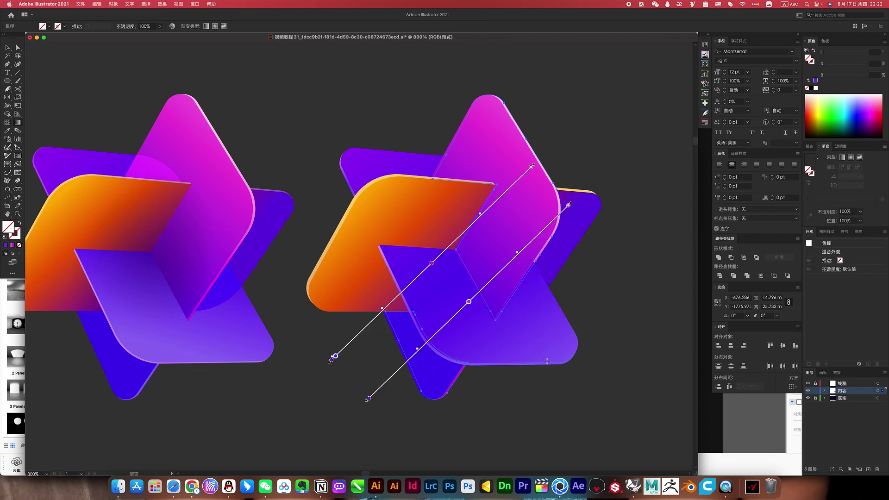
key(v)
click(592, 308)
drag(593, 308, 550, 337)
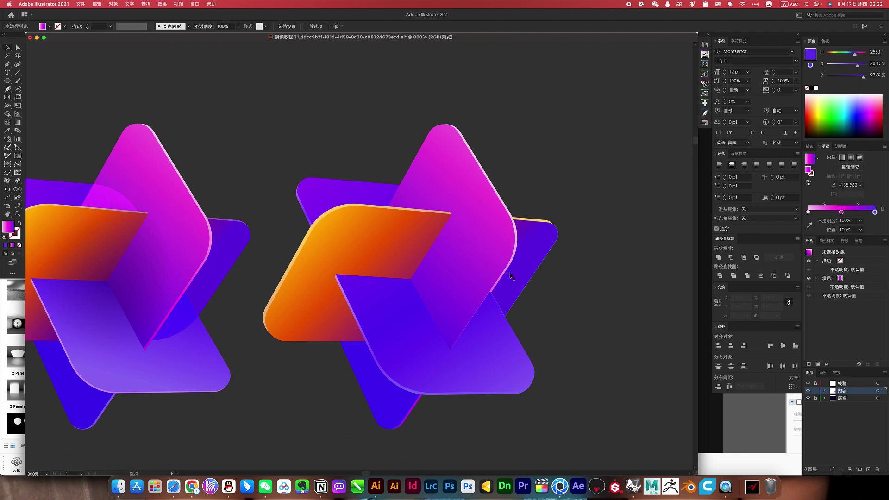
- Select the magenta diamond piece and place a duplicate of it on top
drag(493, 265, 533, 277)
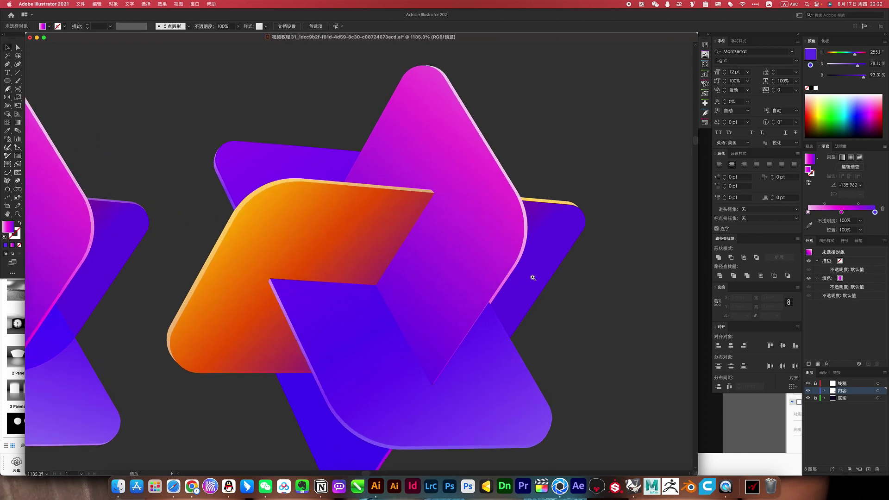
drag(457, 323, 466, 250)
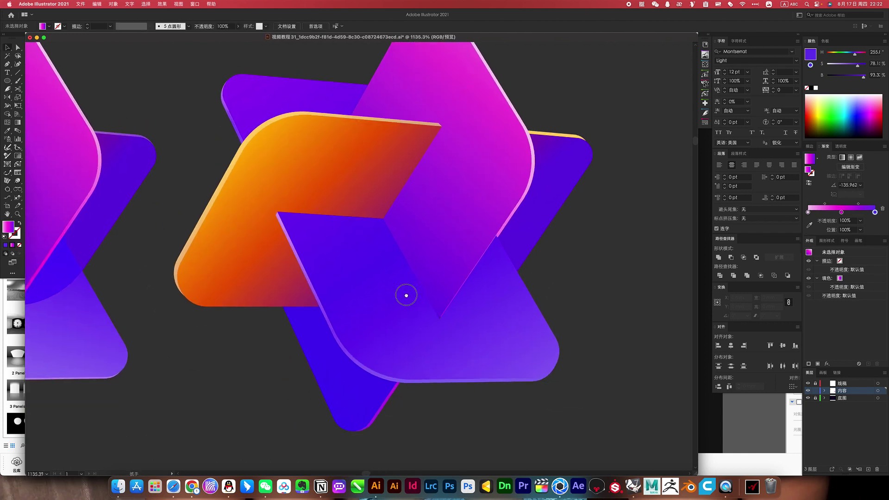
drag(402, 413, 413, 433)
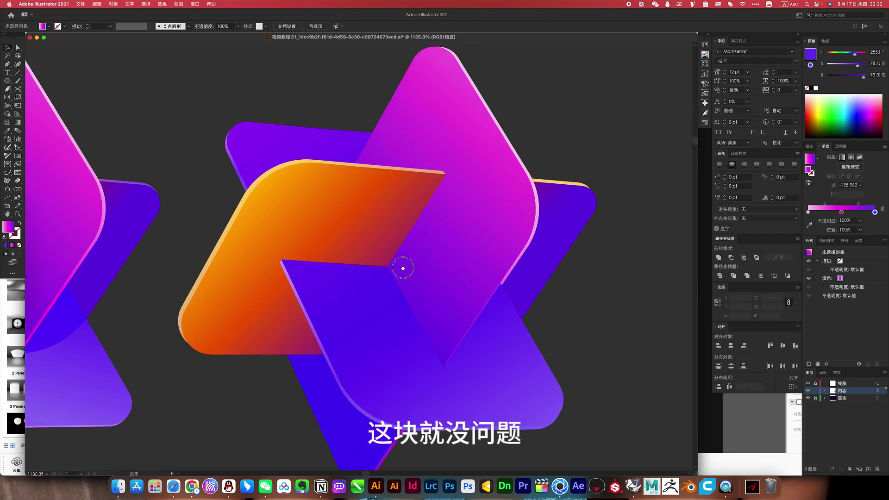
drag(422, 233, 380, 364)
drag(468, 313, 445, 214)
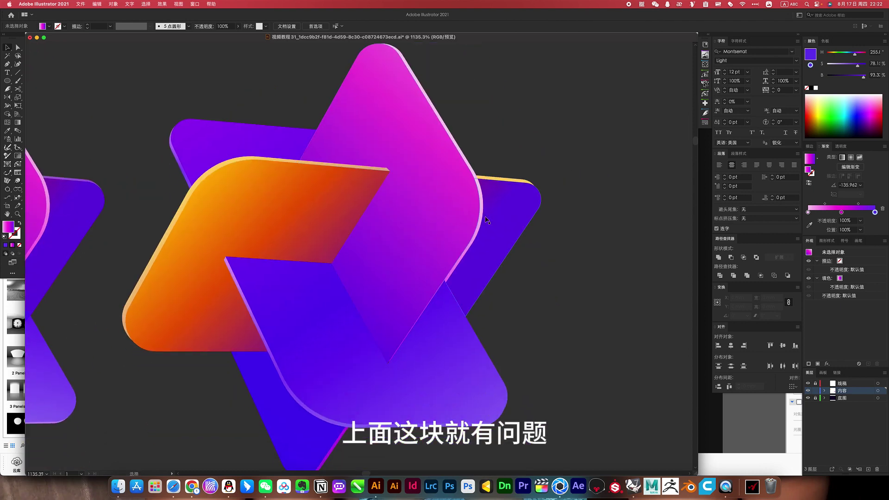
click(487, 228)
drag(417, 249, 421, 260)
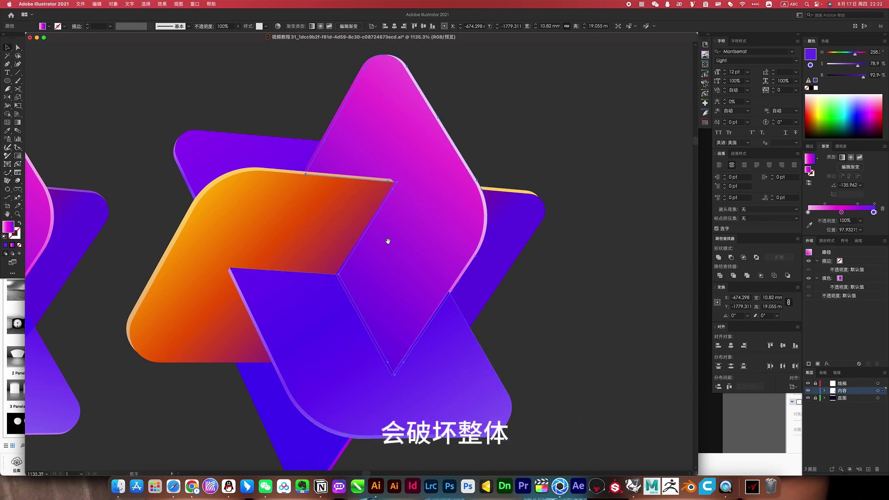
scroll(440, 248, up, 2)
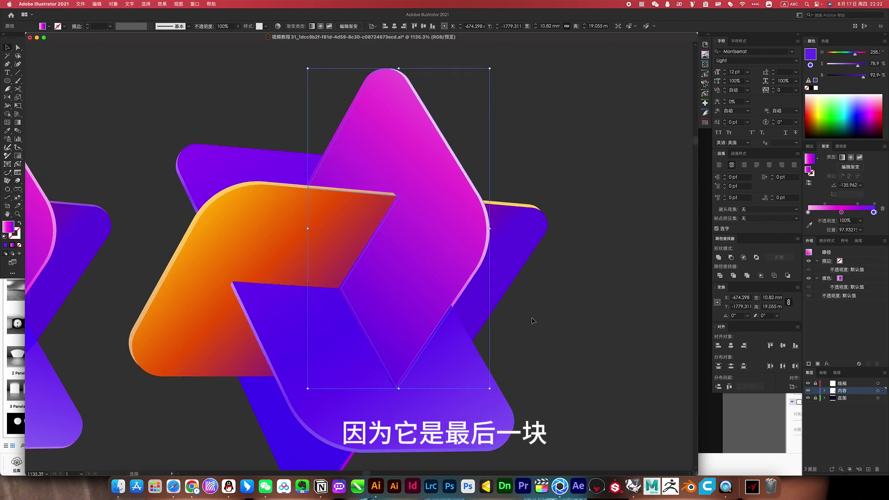
key(ctrl+z)
key(a)
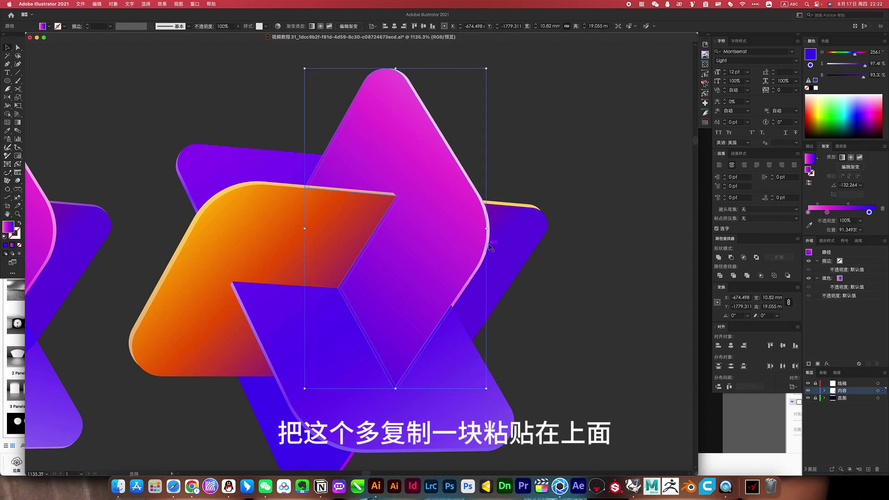
key(v)
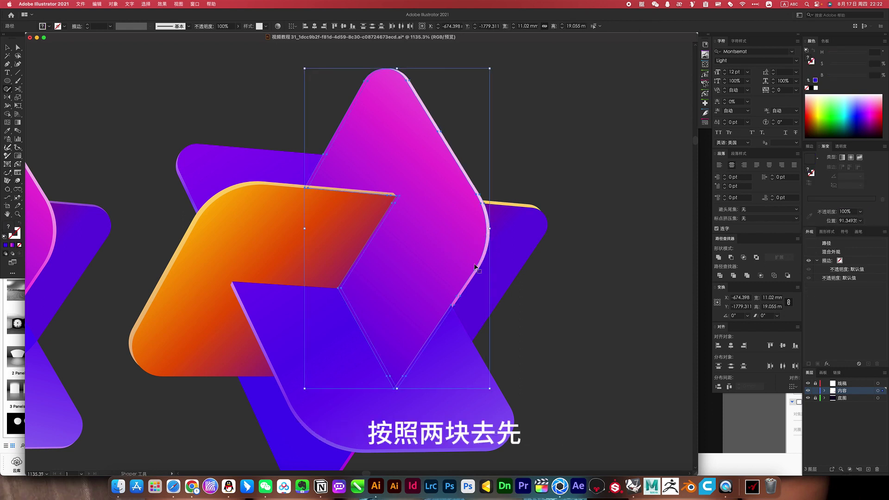
key(ctrl+shift+a)
key(v)
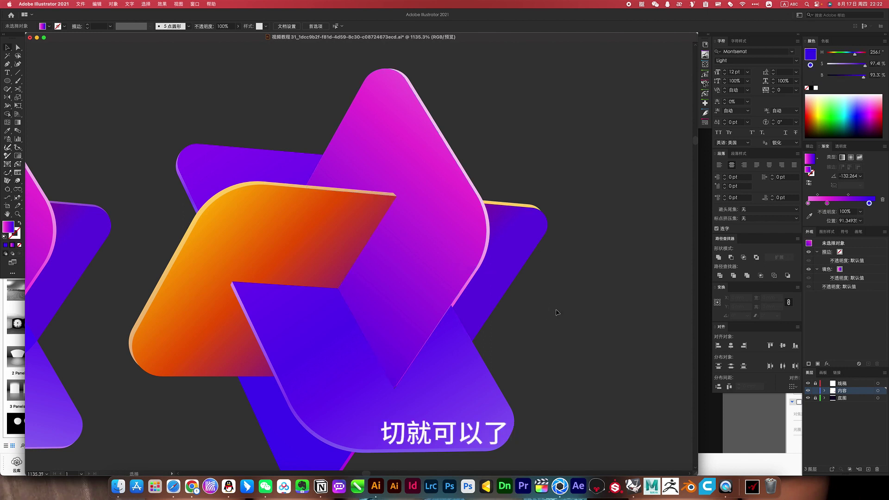
- Merge the central and right diamond regions into one front piece with Shape Builder
click(454, 248)
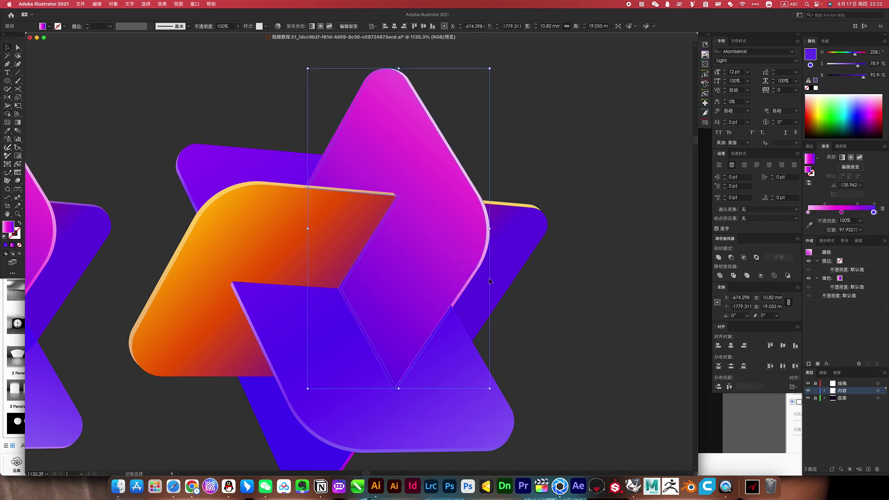
key(shift+m)
click(440, 287)
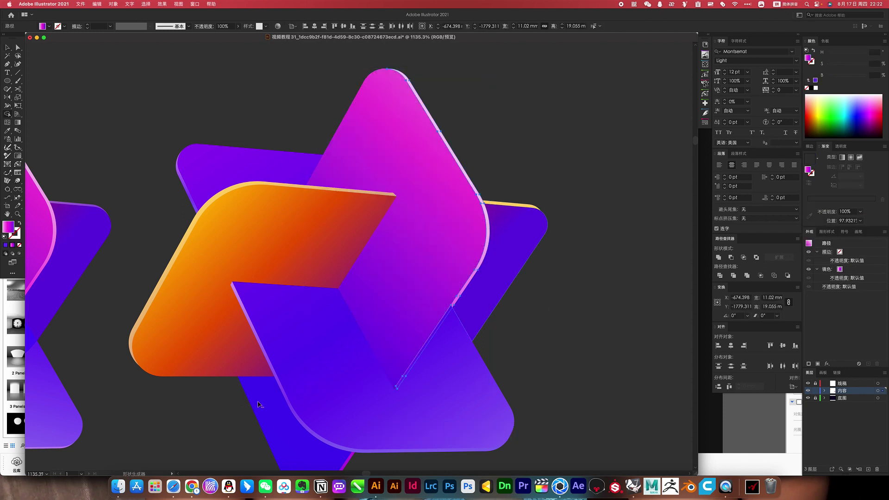
key(a)
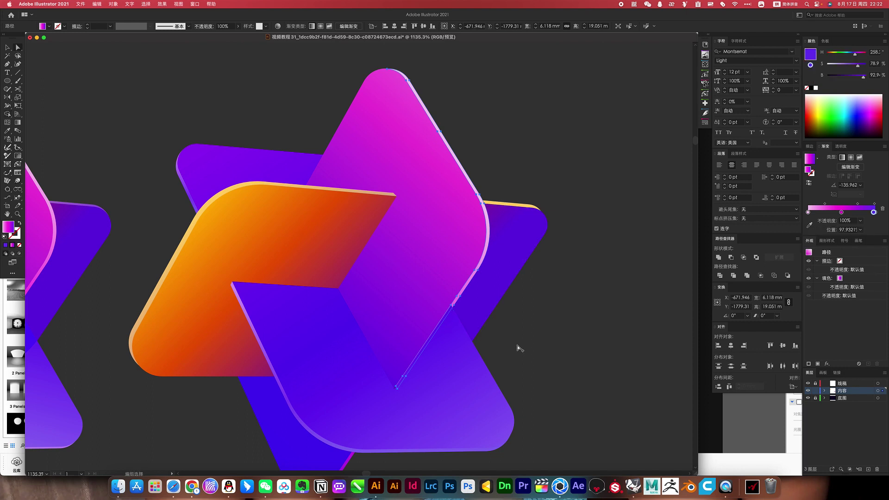
key(ctrl+shift+bracketright)
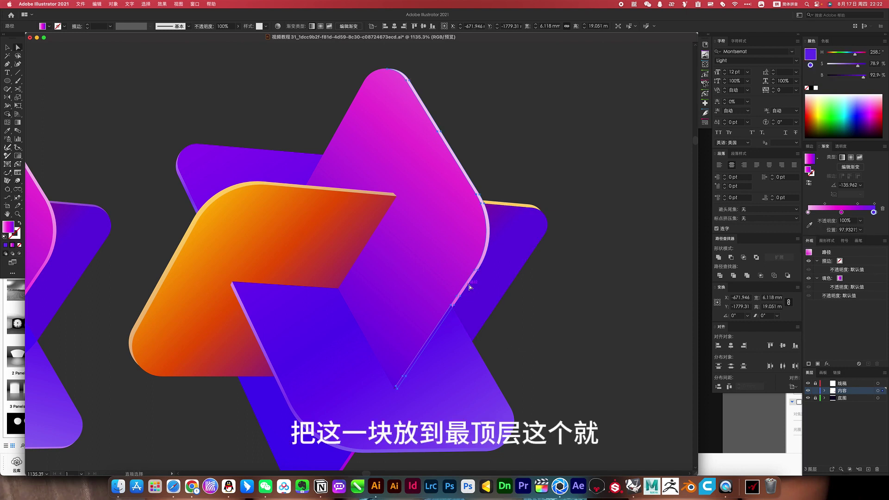
key(v)
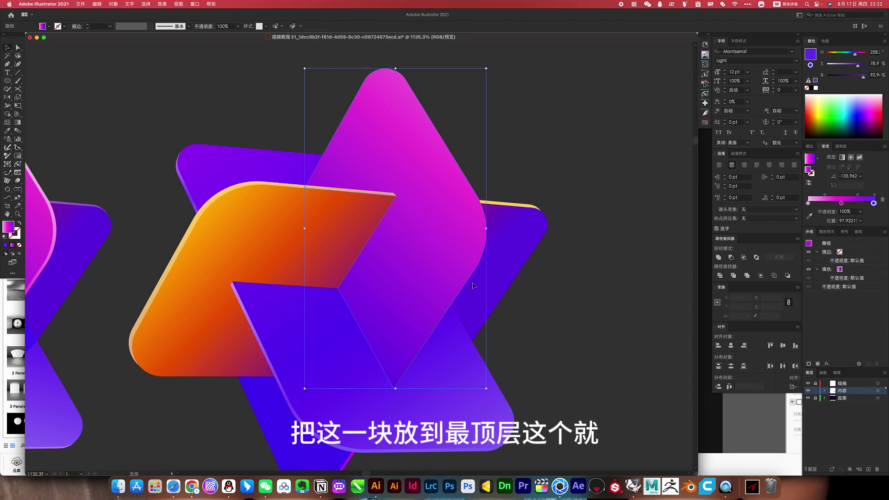
- Align the bottom points of the magenta strip and purple piece at the tip
key(a)
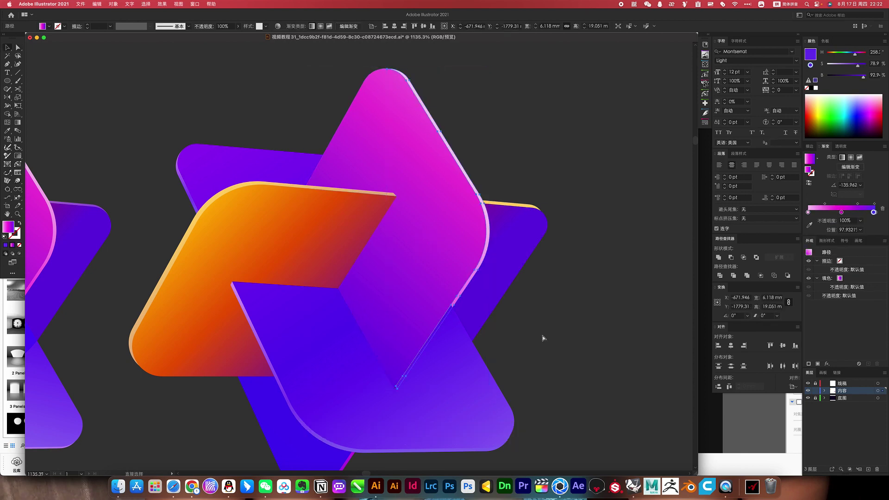
key(ctrl+shift+a)
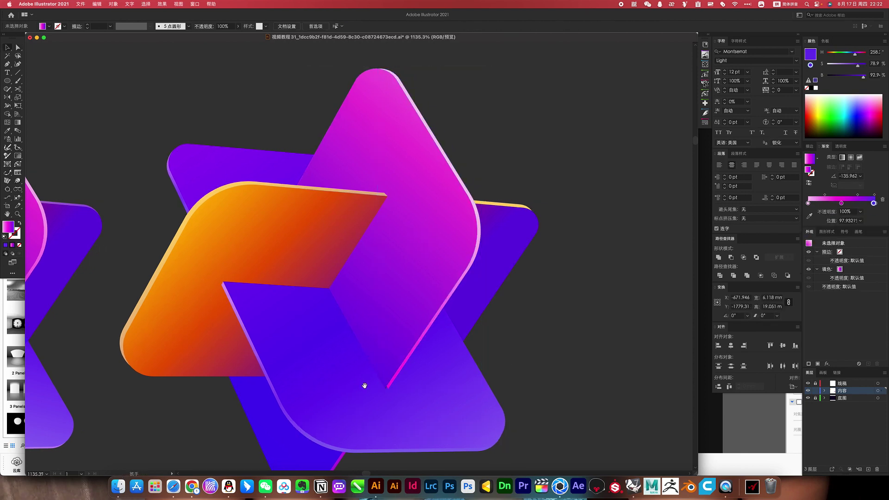
scroll(445, 392, up, 8)
click(453, 397)
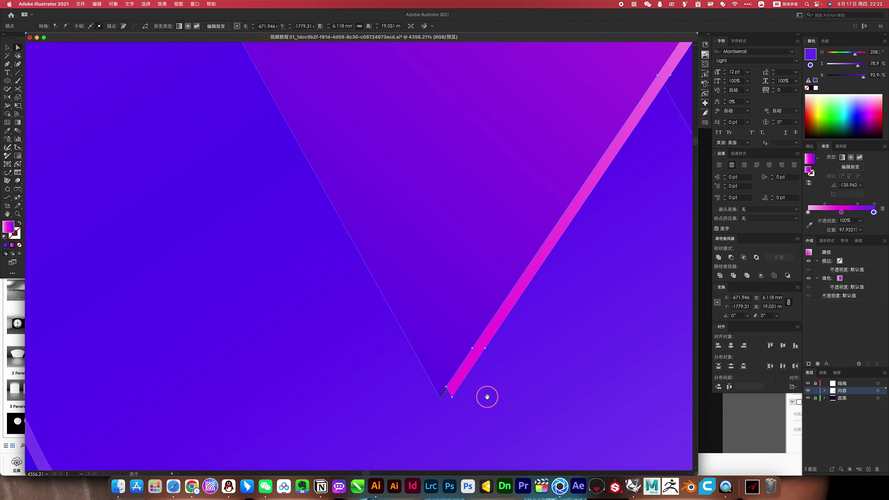
key(ctrl+equal)
mouse_move(352, 235)
mouse_down()
mouse_move(349, 249)
mouse_move(418, 262)
mouse_up()
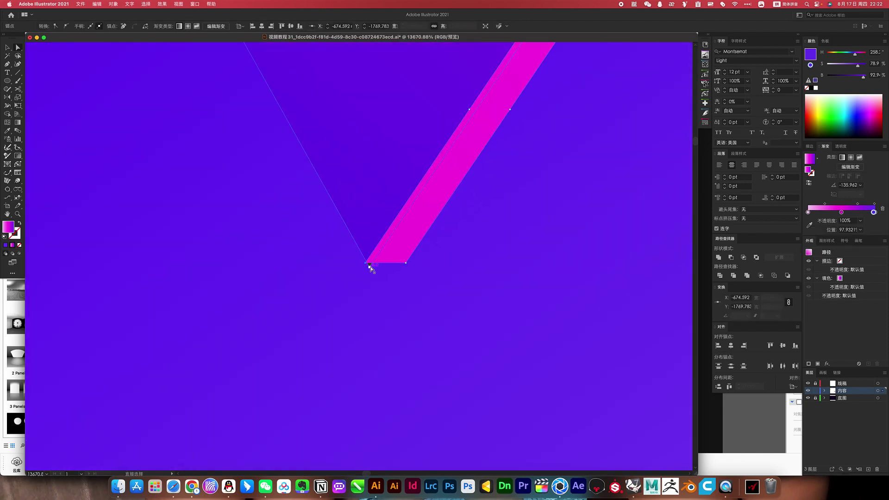
click(371, 270)
drag(370, 269, 366, 263)
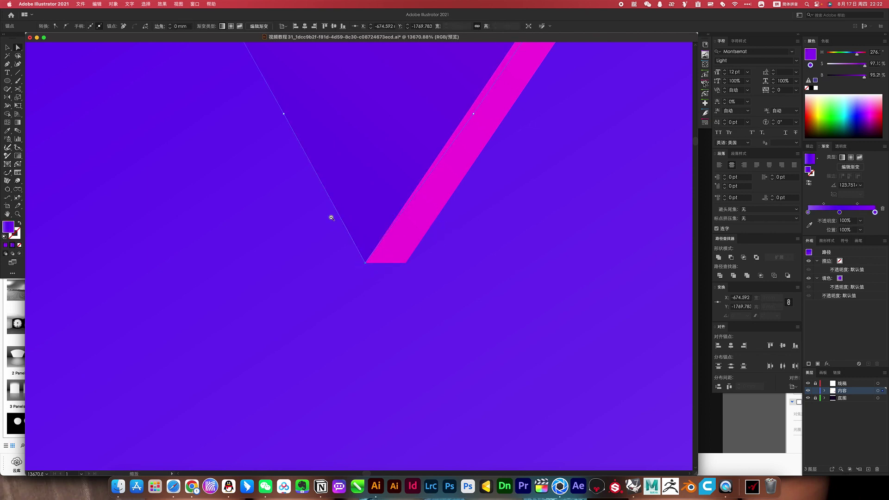
- Reshape the yellow corner curve on the purple piece by adjusting its anchor and handles
scroll(349, 187, down, 2)
scroll(349, 187, down, 5)
scroll(472, 200, down, 5)
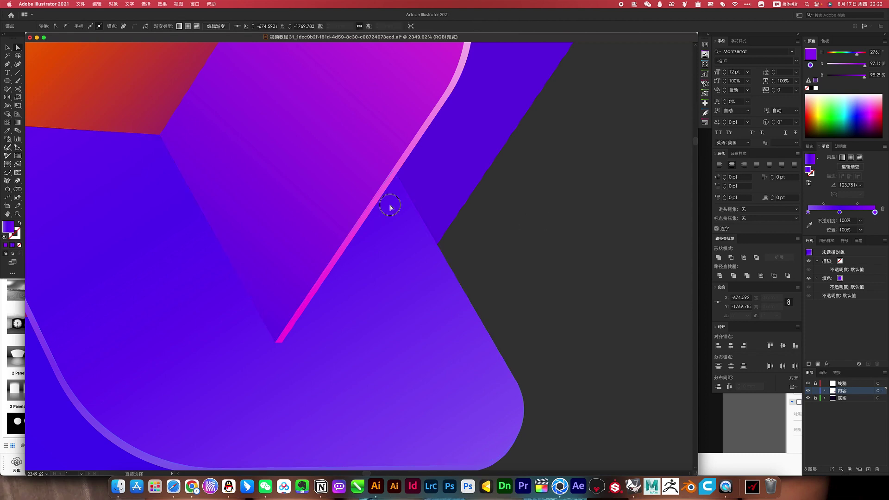
scroll(392, 206, down, 5)
mouse_move(524, 198)
mouse_down()
mouse_move(442, 195)
mouse_move(457, 242)
mouse_up()
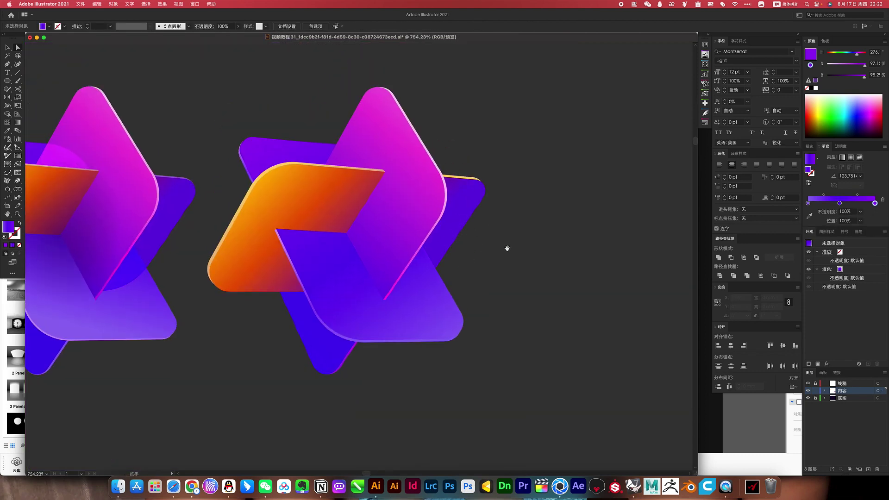
scroll(477, 185, up, 3)
scroll(540, 195, up, 3)
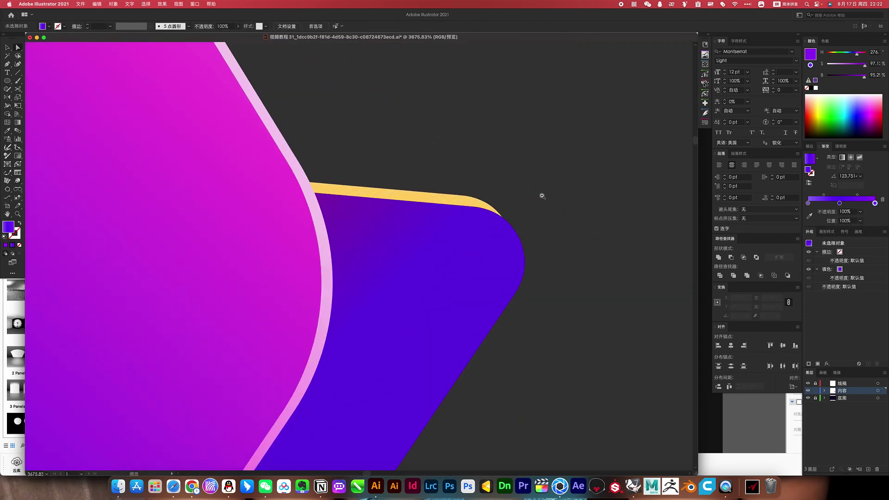
click(502, 208)
drag(507, 285, 519, 288)
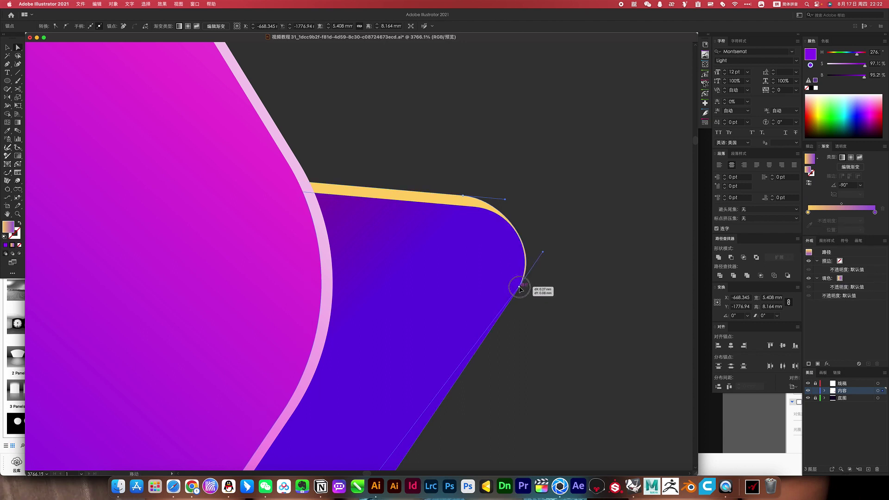
drag(543, 252, 550, 236)
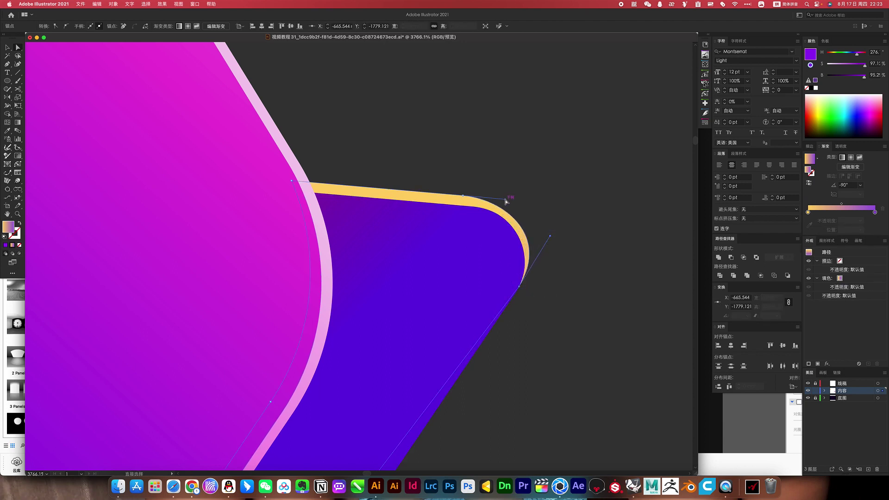
drag(507, 201, 519, 200)
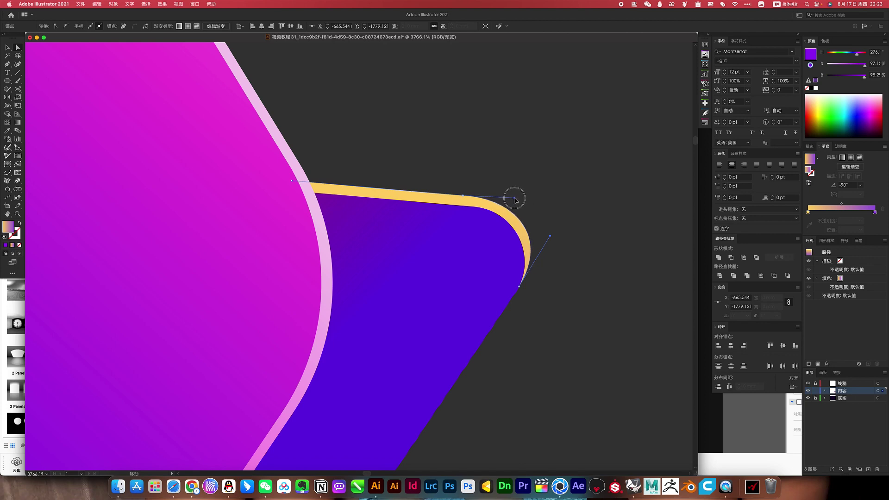
drag(551, 295, 298, 253)
- Redraw the gradient on the small corner edge piece at about -34°
click(539, 259)
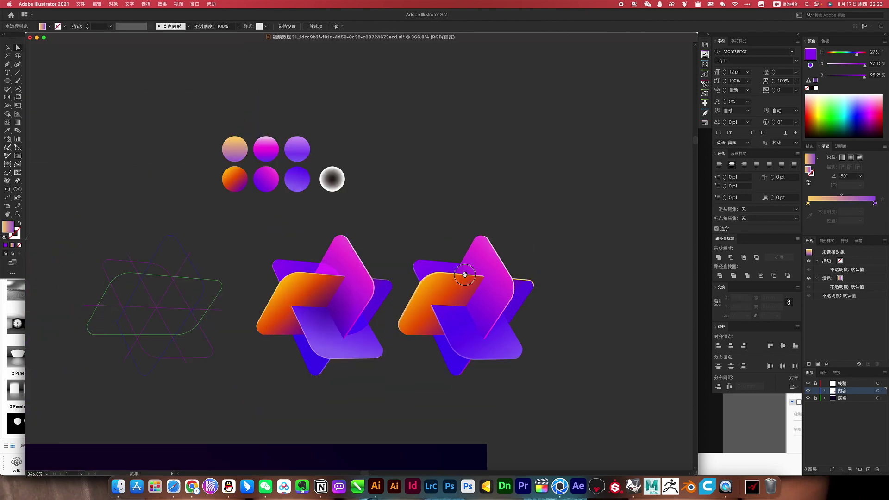
scroll(520, 266, up, 3)
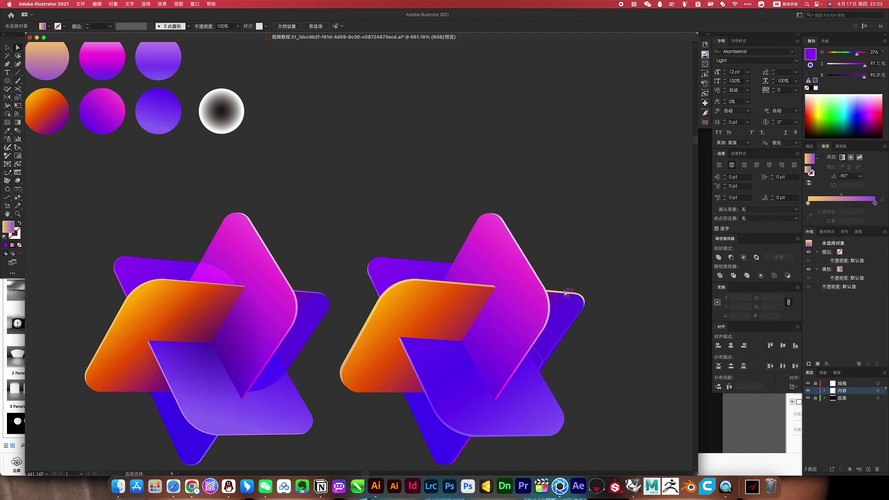
click(566, 291)
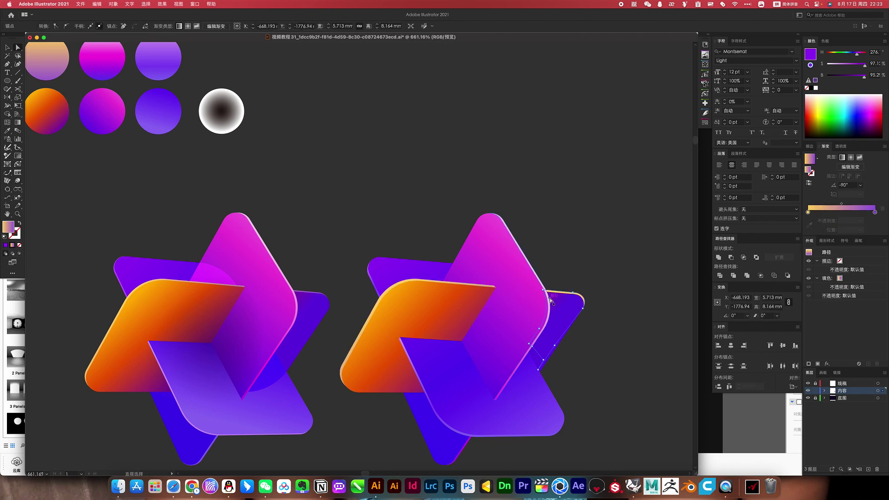
key(g)
mouse_move(444, 240)
mouse_down()
mouse_move(598, 333)
mouse_move(607, 351)
mouse_up()
click(621, 298)
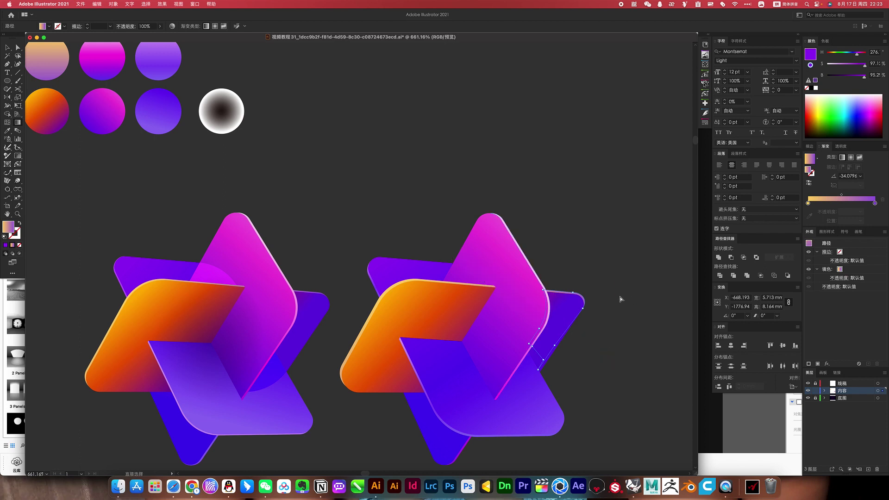
- Zoom out and pan to compare both star logos across the whole artwork
drag(601, 293, 574, 236)
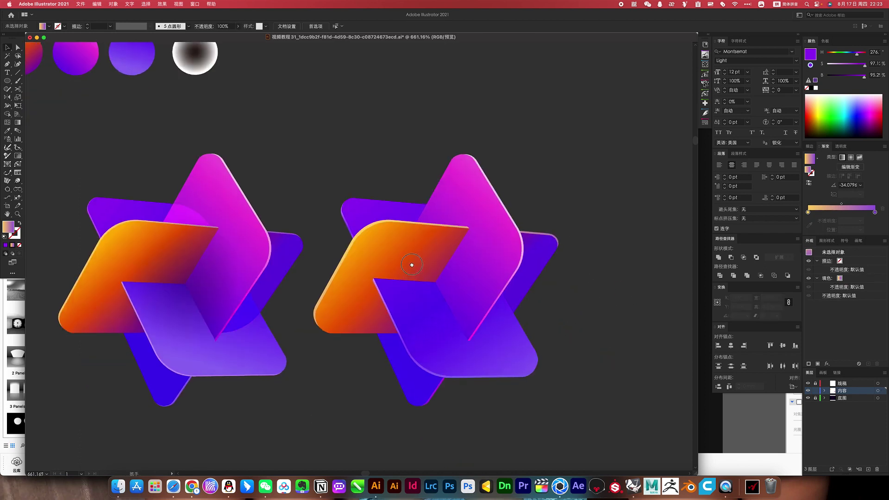
drag(427, 284, 436, 254)
mouse_move(455, 135)
mouse_down()
mouse_move(427, 165)
mouse_move(571, 223)
mouse_up()
key(ctrl+0)
drag(456, 257, 416, 228)
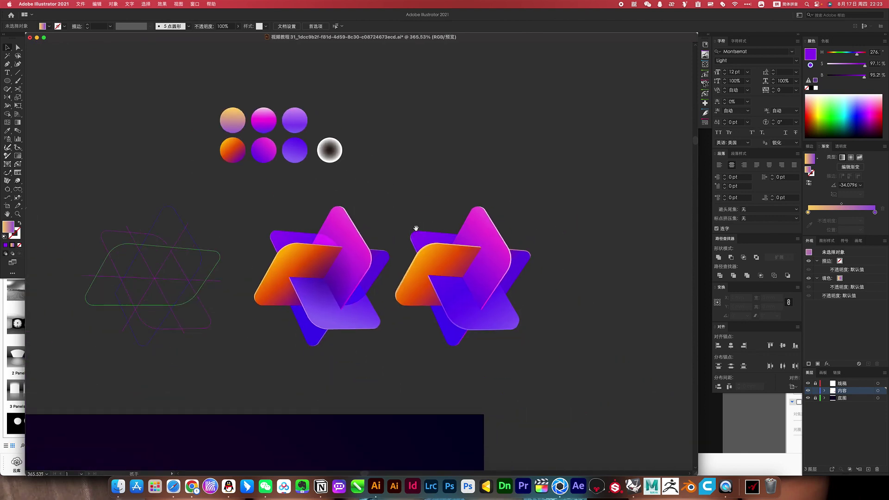
scroll(462, 254, up, 5)
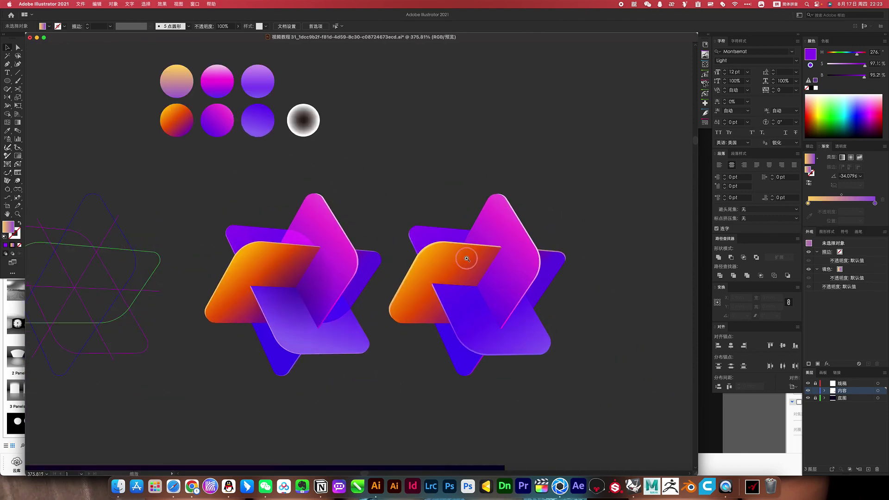
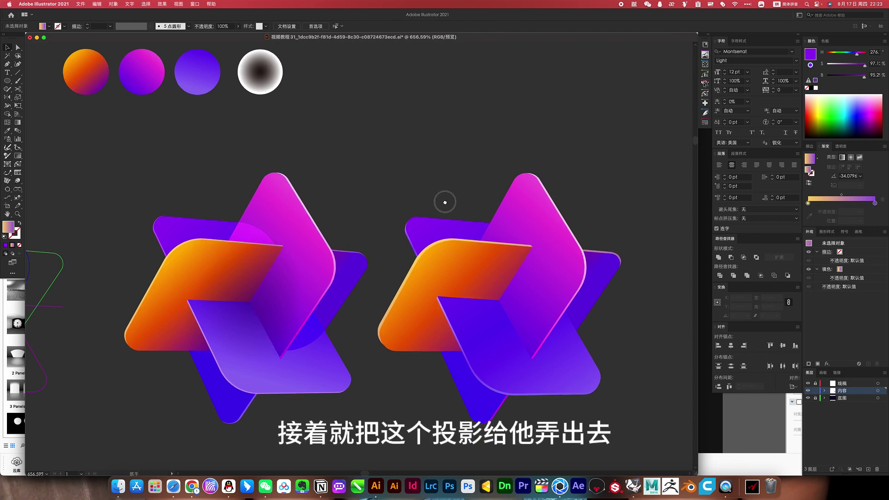
- Run a vertical gradient across the right star's small purple back piece
scroll(398, 213, right, 5)
click(345, 226)
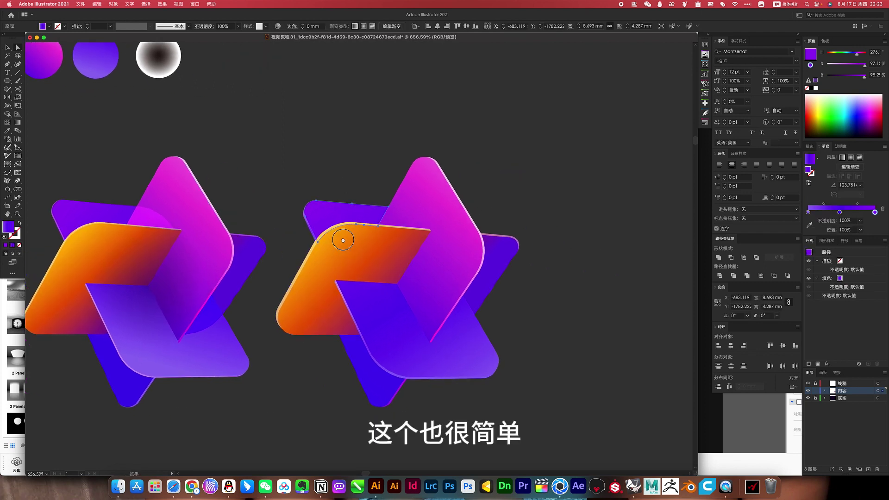
scroll(344, 220, down, 1)
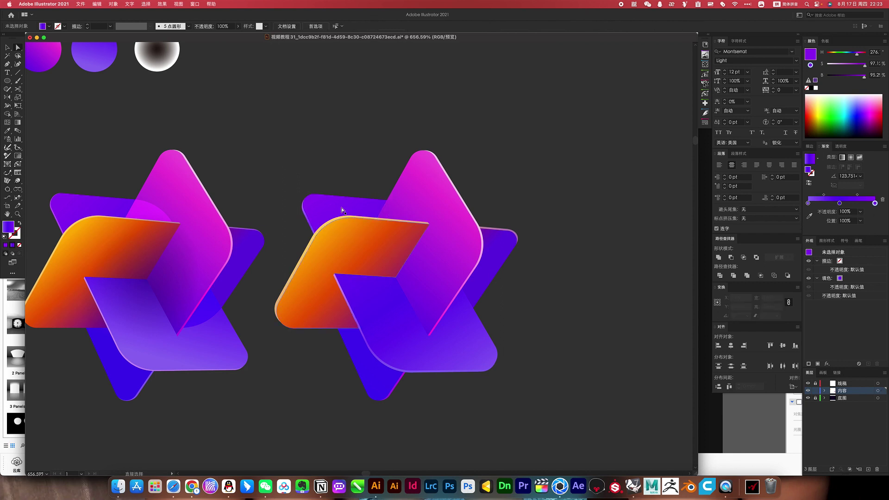
drag(351, 191, 352, 221)
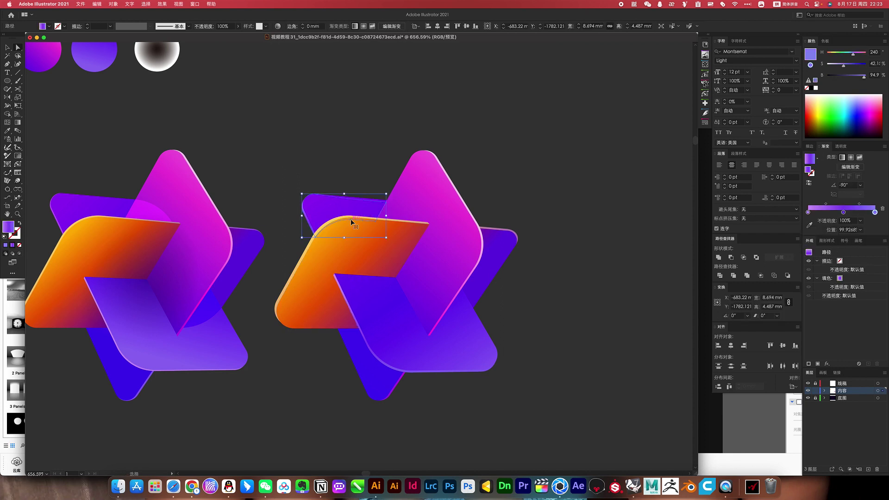
click(499, 181)
- Duplicate the parallelogram guide outline off to the right
scroll(477, 283, down, 3)
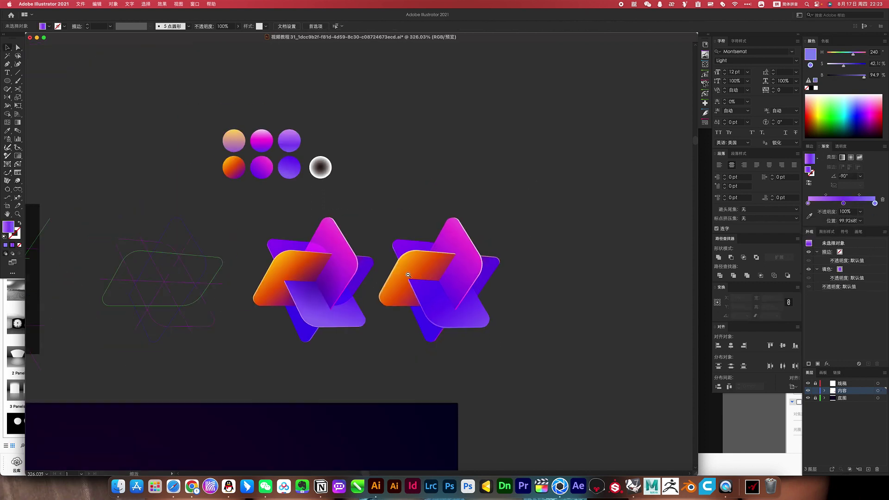
drag(346, 277, 380, 283)
scroll(380, 283, up, 1)
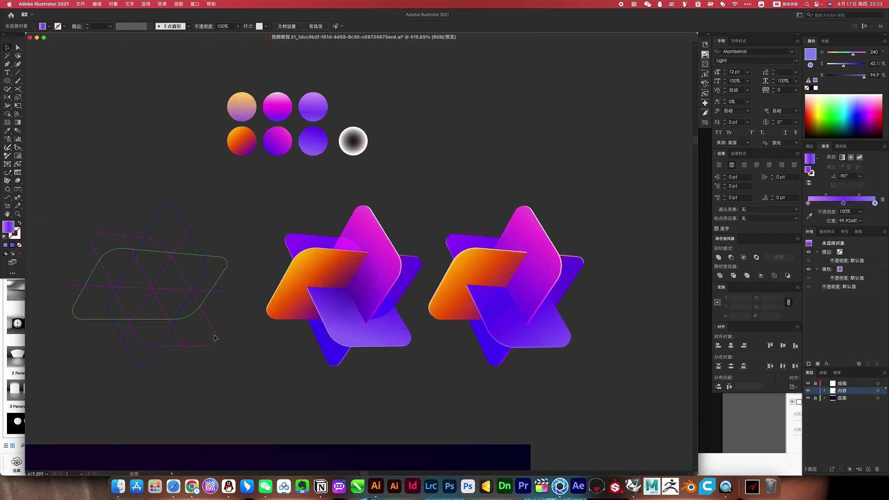
drag(226, 337, 684, 338)
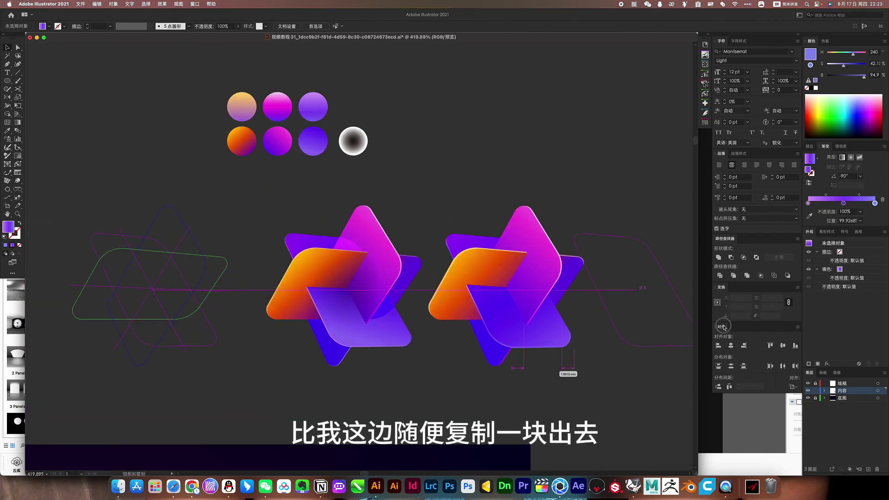
scroll(486, 301, right, 2)
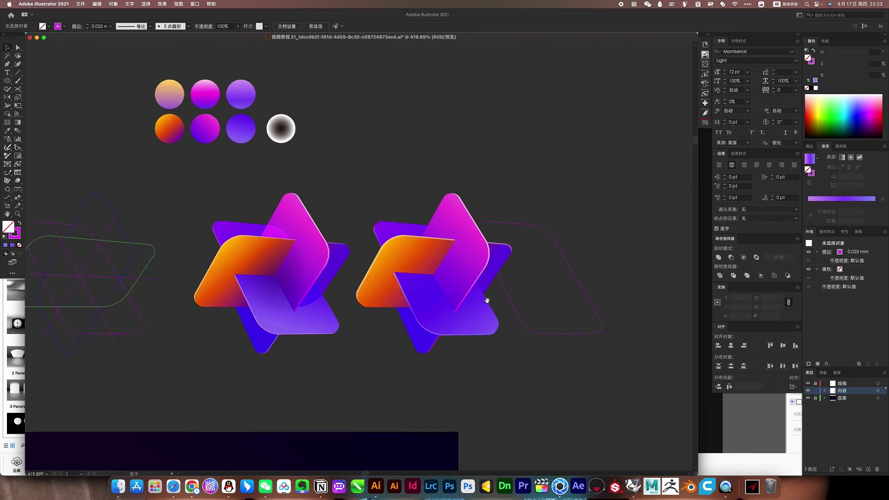
scroll(528, 256, up, 1)
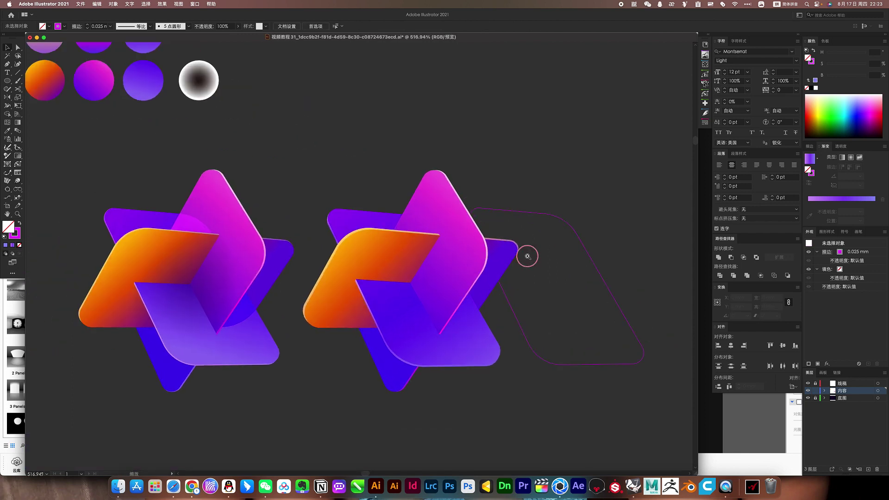
- Align the copied outline to the small purple piece and select the translucent shadow group
click(339, 222)
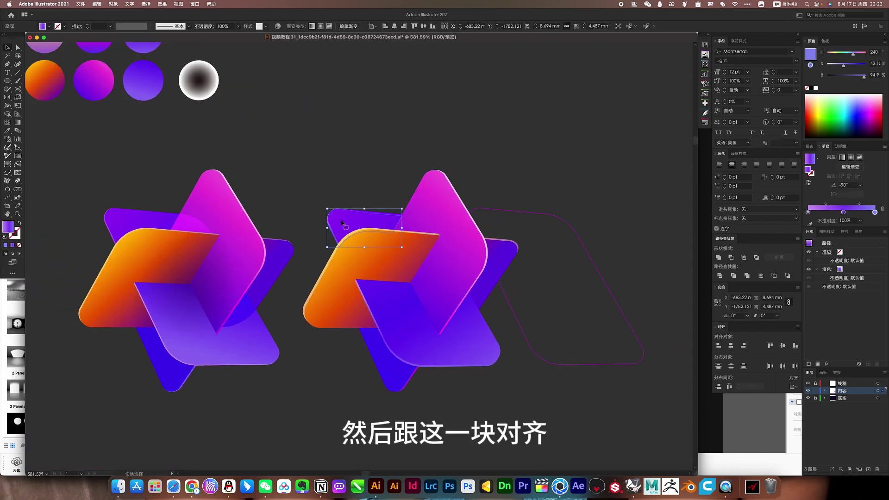
shift+click(510, 213)
click(345, 226)
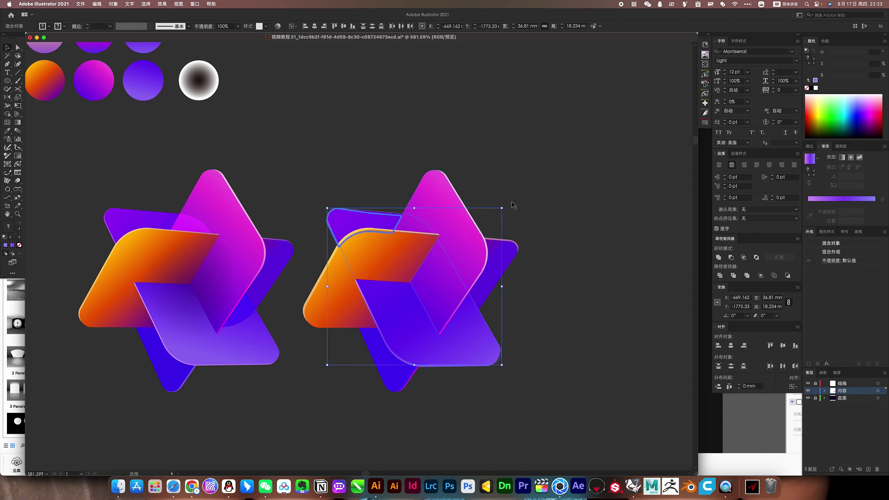
click(610, 224)
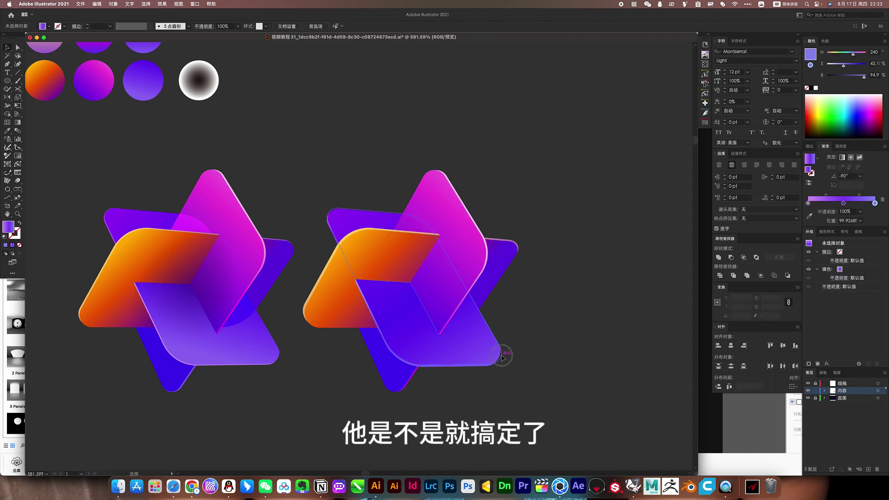
click(502, 356)
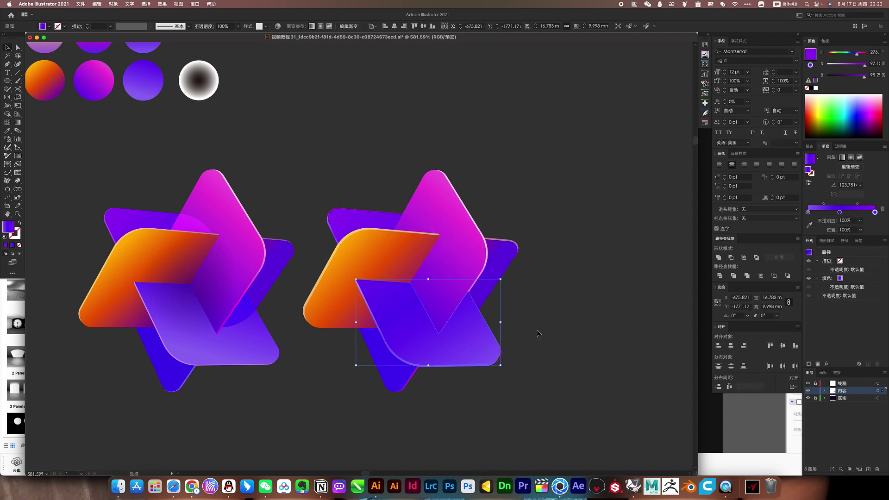
scroll(535, 336, up, 1)
drag(492, 370, 554, 370)
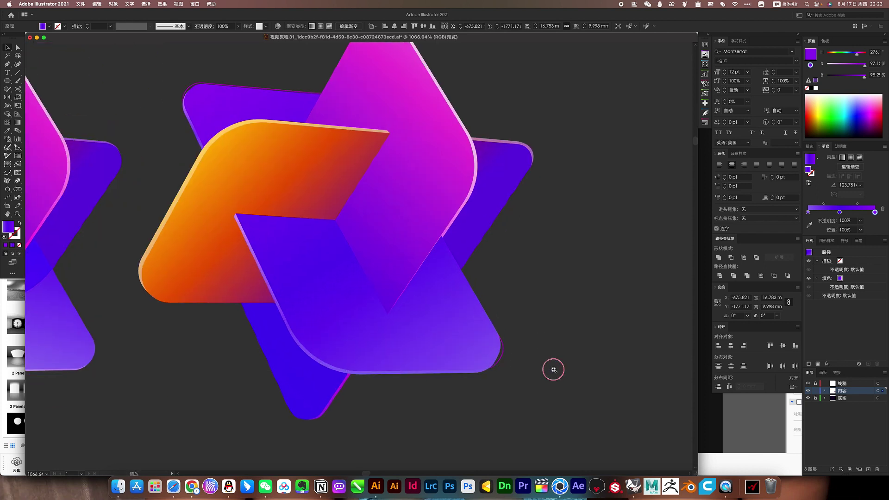
click(504, 355)
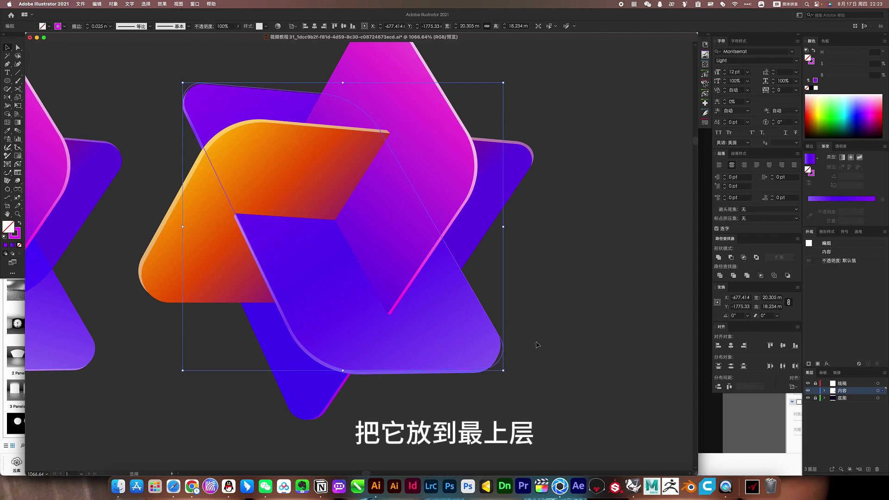
- Swap the group to a solid magenta fill and select its inner gradient path
key(shift+x)
mouse_move(540, 333)
mouse_down()
mouse_move(439, 289)
mouse_move(477, 296)
mouse_up()
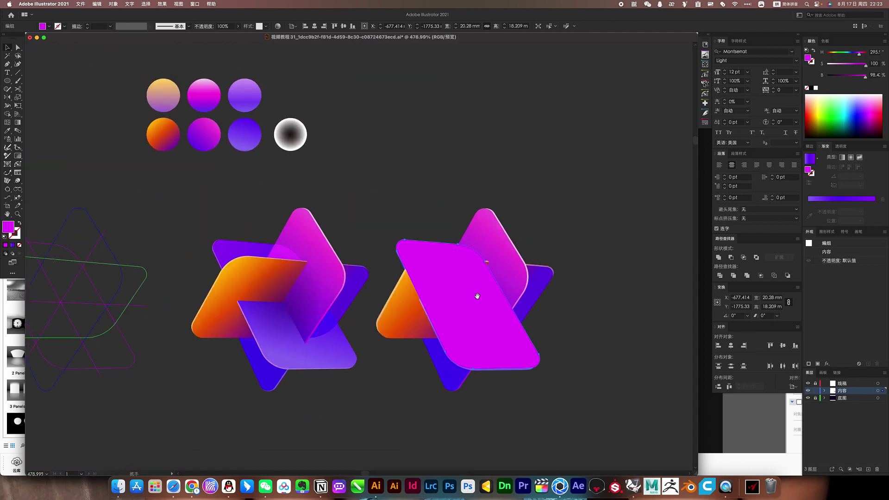
key(a)
click(485, 248)
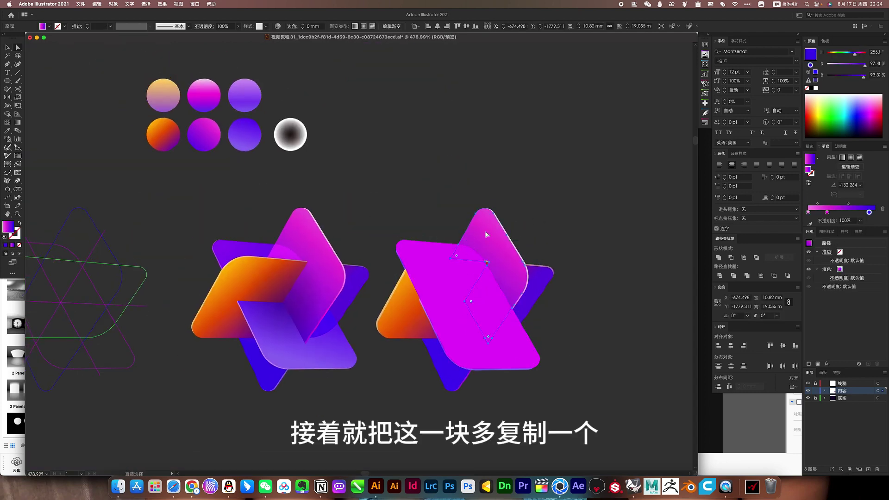
key(ctrl+shift+a)
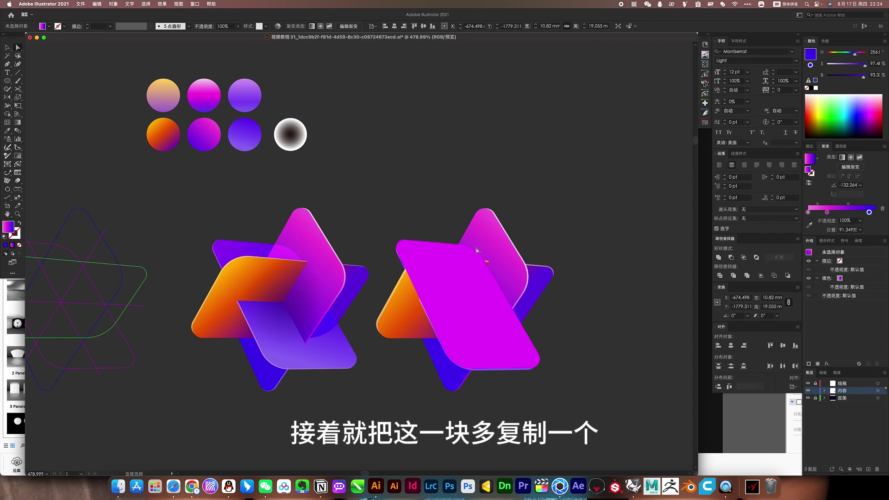
click(482, 253)
key(v)
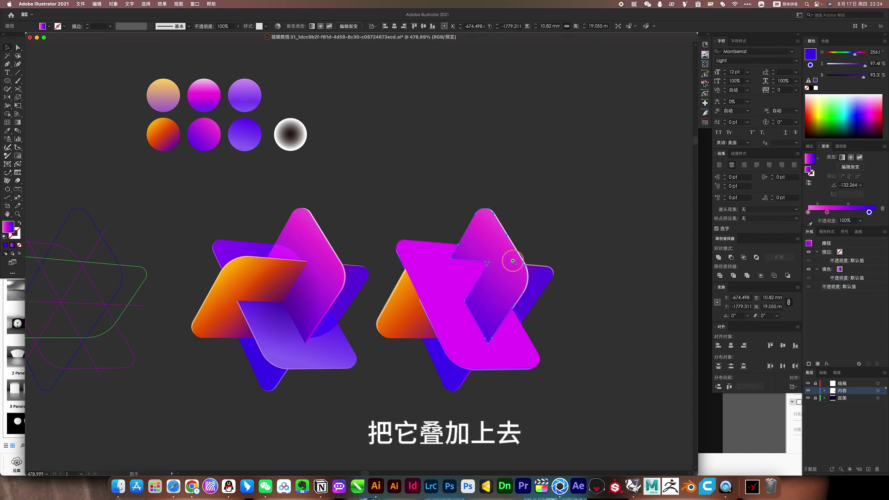
scroll(512, 258, up, 5)
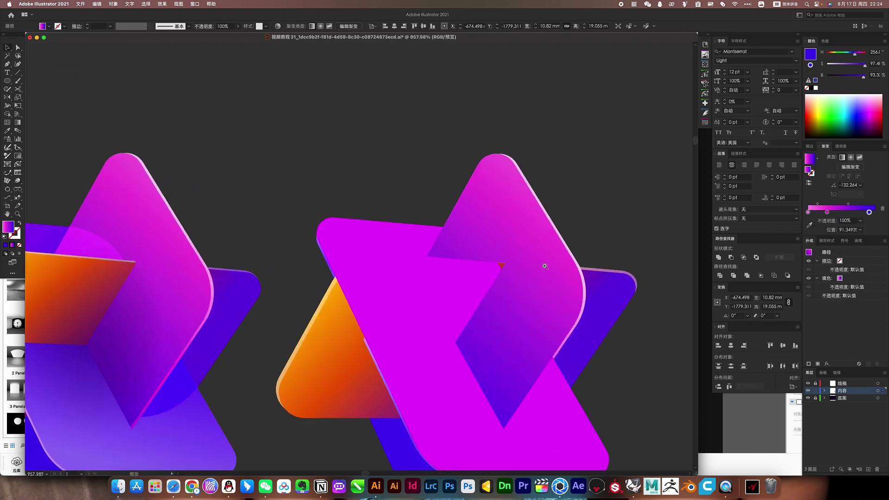
- Delete the inner path's unneeded lower anchors in isolation mode
double_click(507, 309)
scroll(444, 318, down, 1)
key(a)
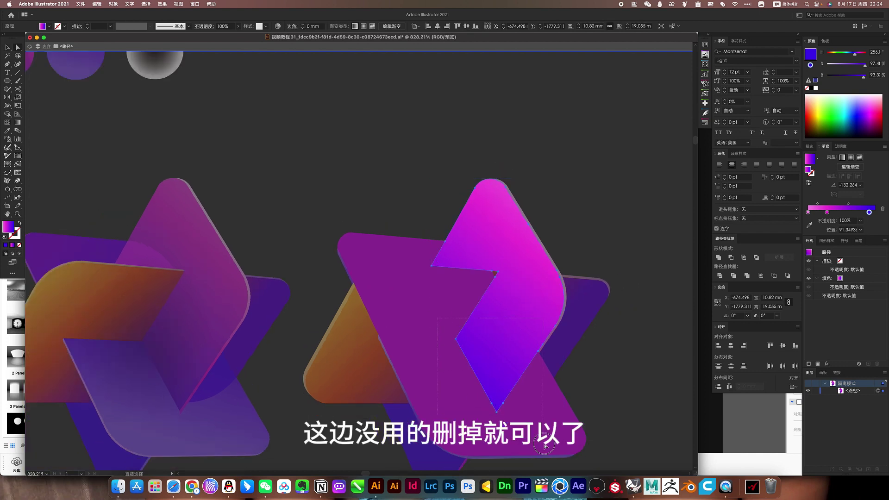
click(526, 287)
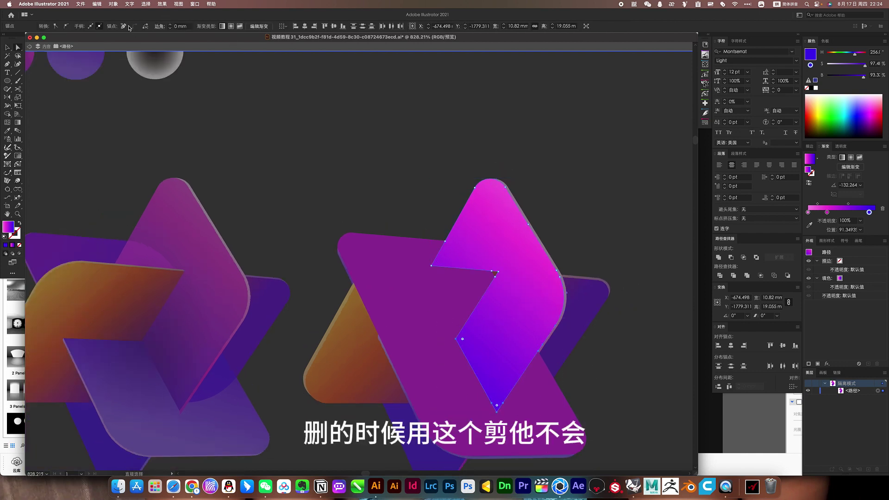
key(Delete)
scroll(534, 280, up, 2)
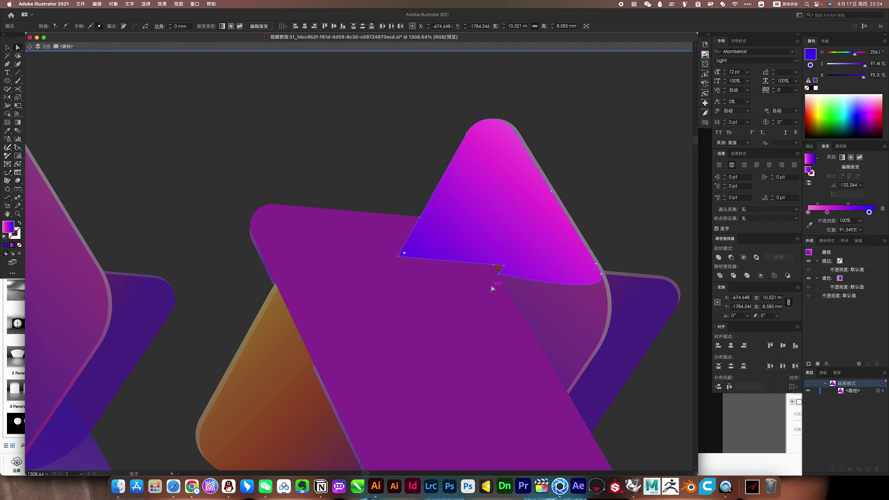
click(524, 275)
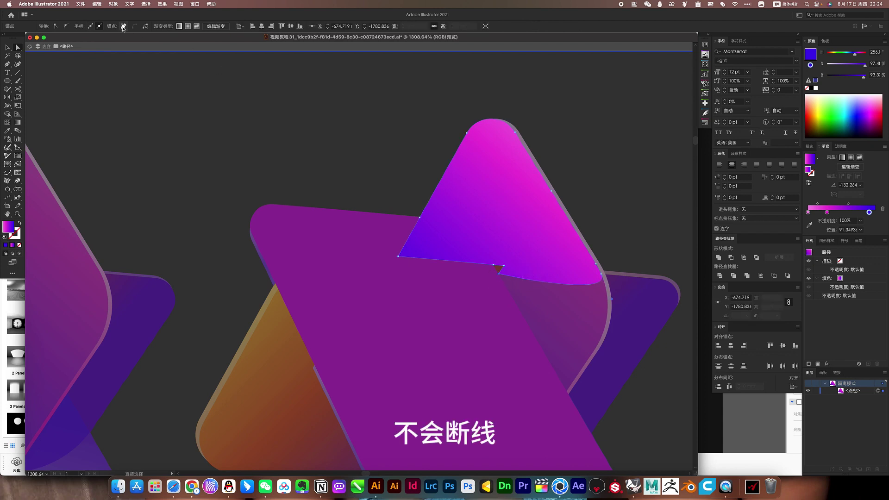
click(612, 164)
drag(618, 171, 494, 213)
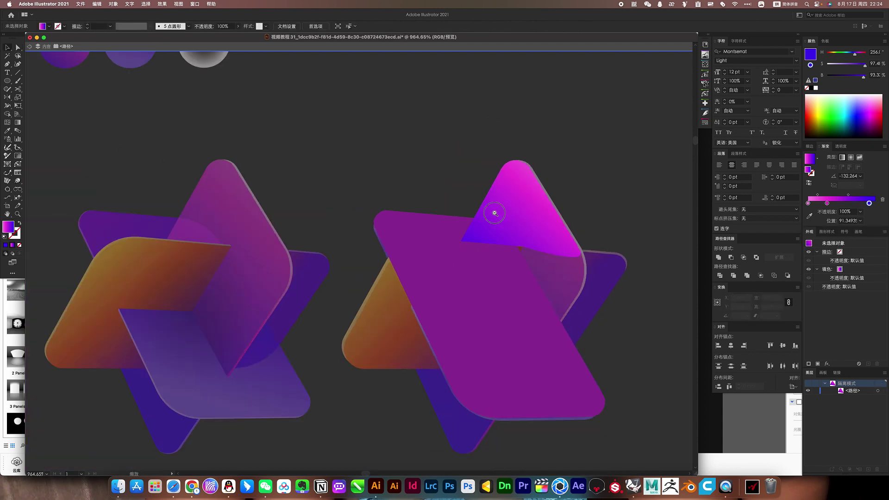
scroll(494, 213, down, 2)
scroll(507, 204, down, 2)
key(Escape)
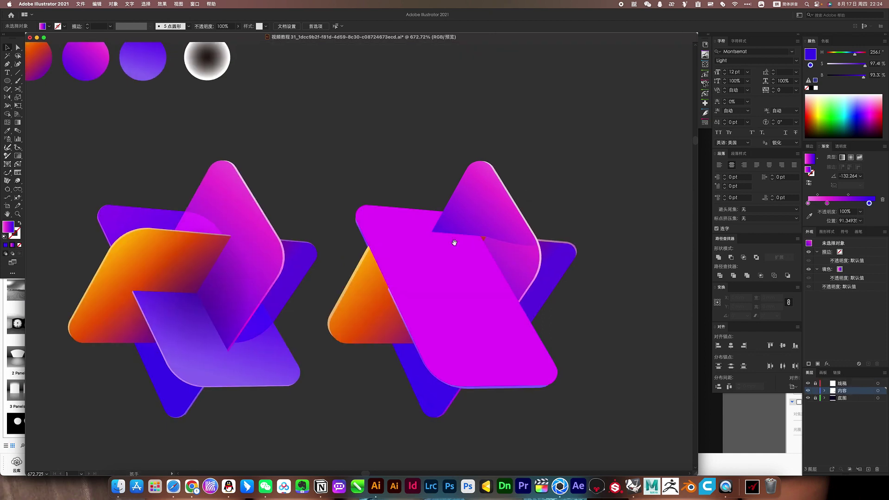
- Select the right star's magenta piece and the inner path of its top clipped piece
click(454, 243)
key(a)
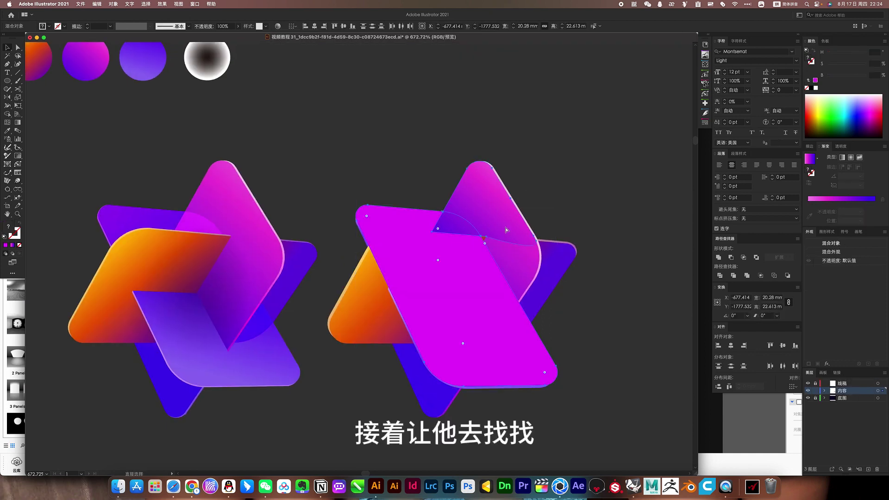
key(v)
key(super+shift+a)
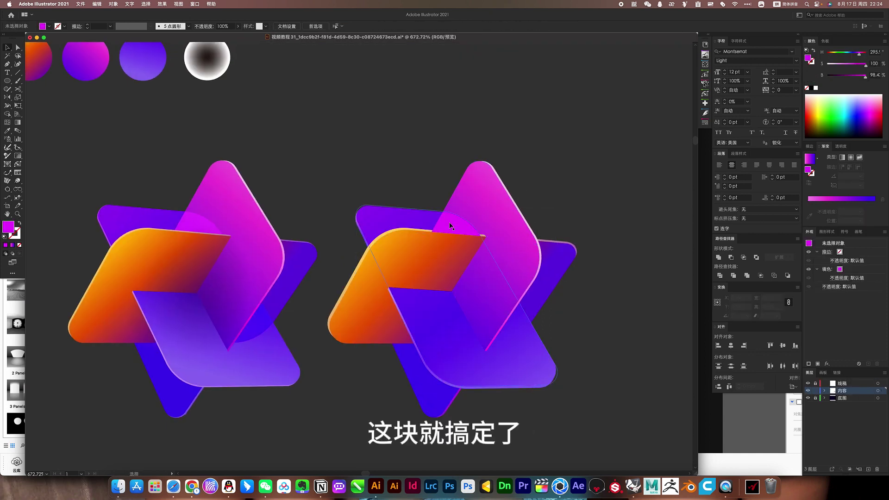
click(452, 226)
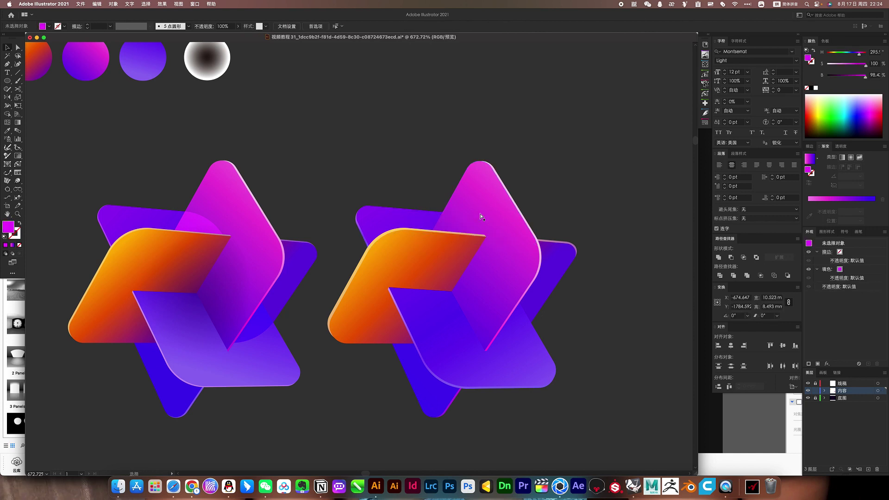
click(506, 230)
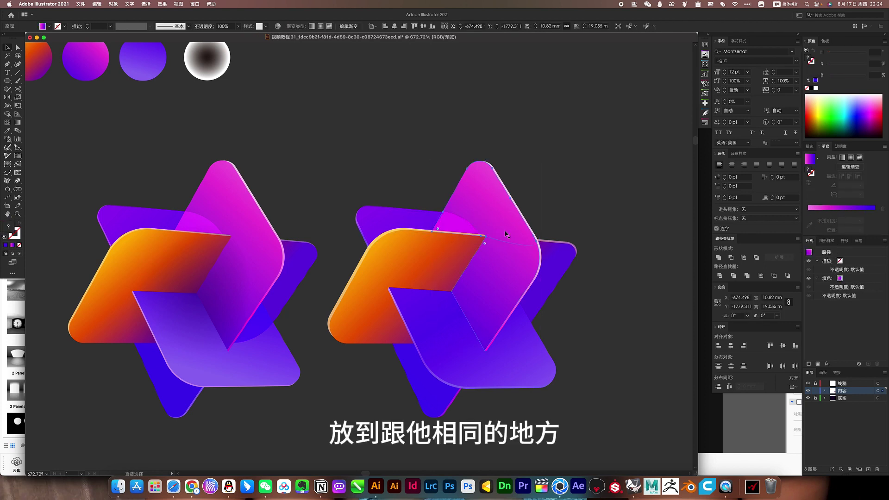
key(v)
key(super+shift+a)
- Show the Transparency settings for the top clipped piece, then deselect it
click(444, 228)
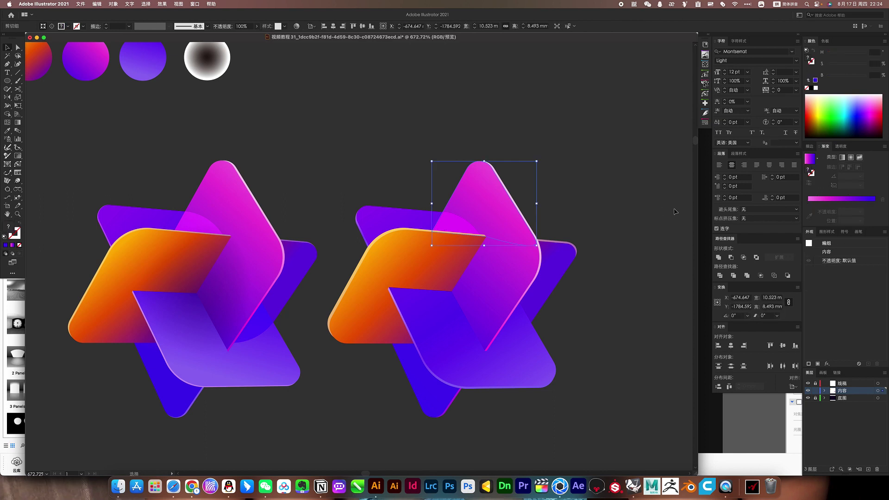
click(842, 146)
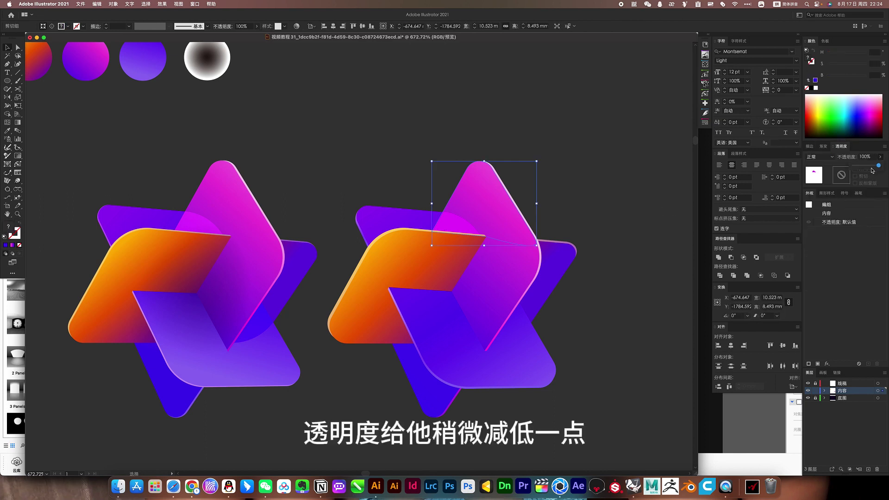
click(622, 188)
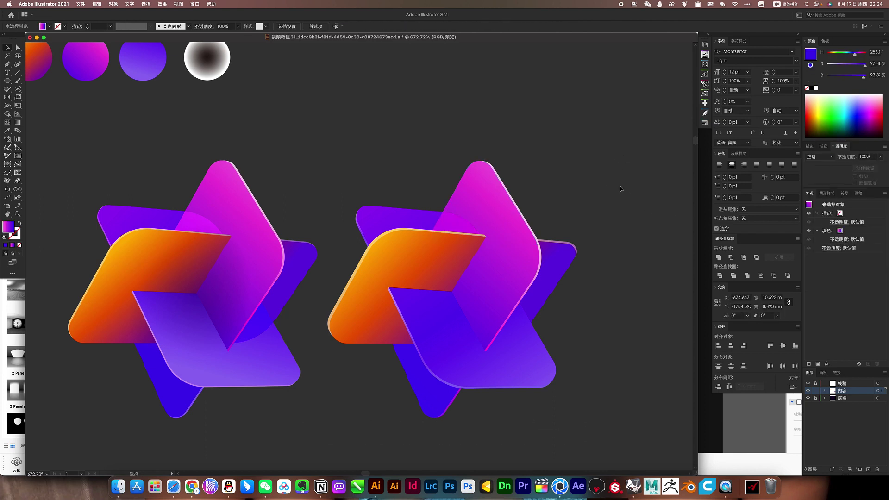
scroll(636, 175, down, 2)
- Copy the rounded guide outline onto the right star and expand it into a shape
scroll(556, 226, down, 1)
scroll(557, 225, down, 1)
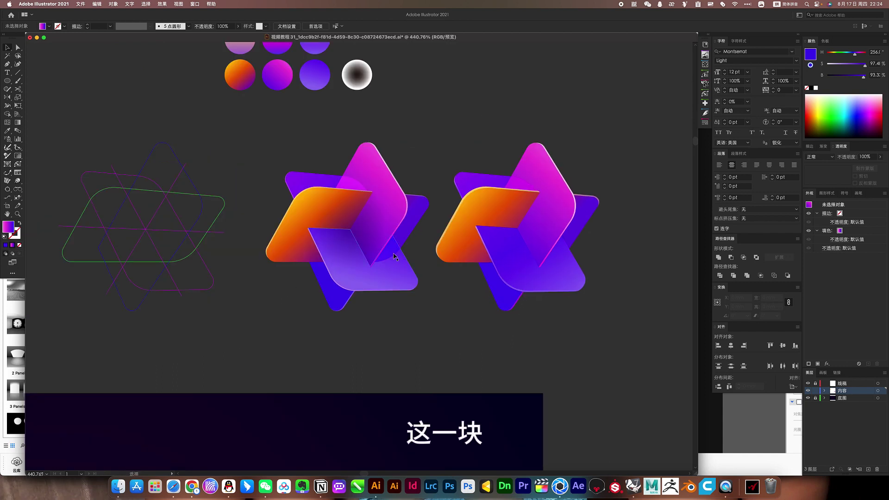
drag(414, 257, 210, 310)
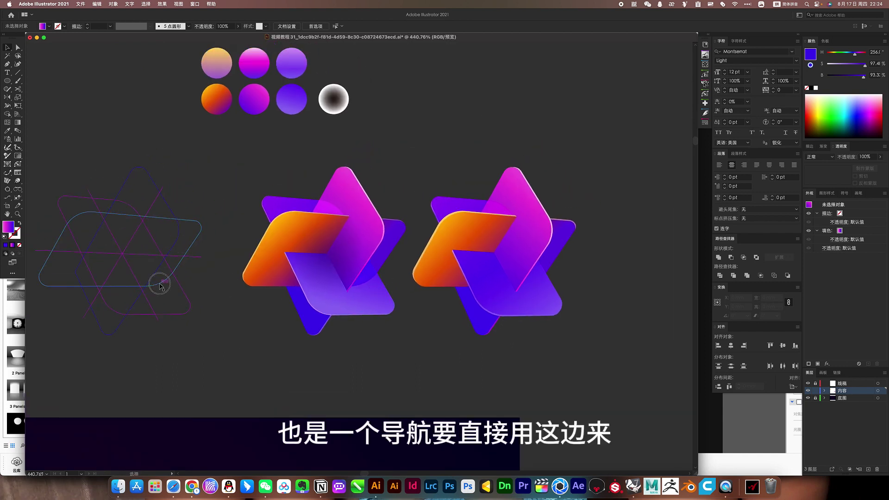
drag(159, 288, 596, 288)
drag(655, 297, 493, 321)
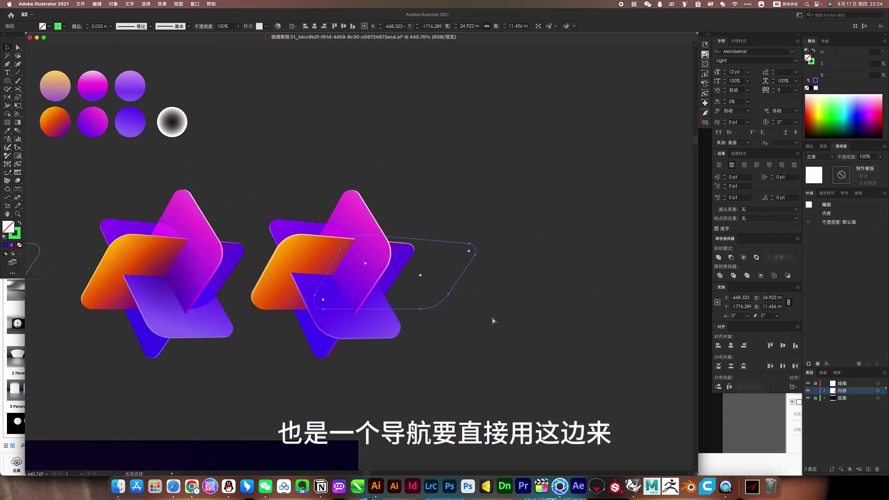
scroll(421, 268, up, 3)
key(v)
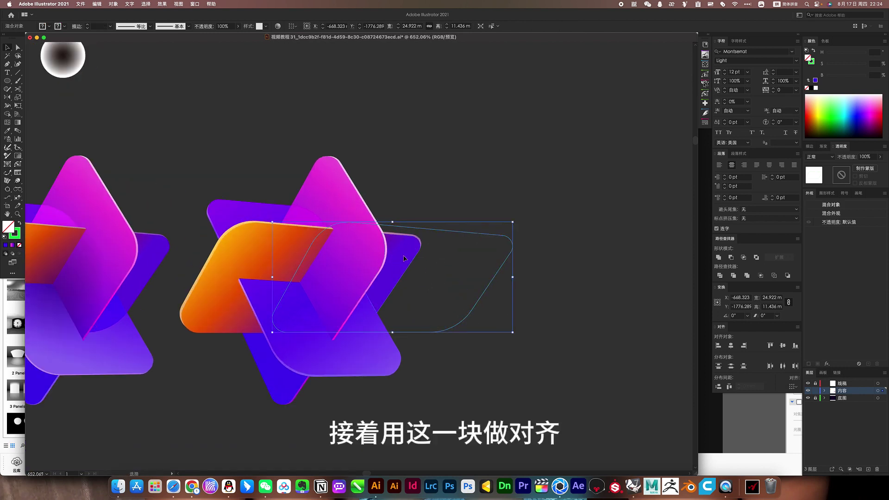
key(shift+ctrl+g)
key(ctrl+alt+shift+b)
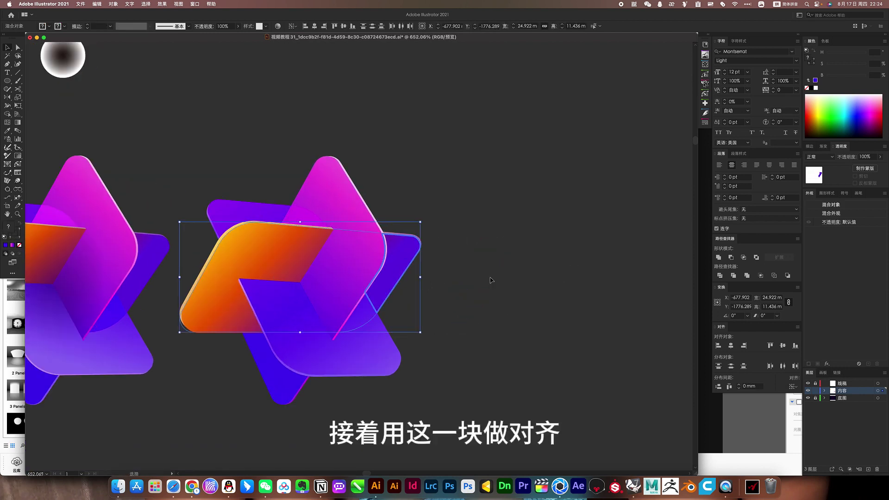
click(463, 283)
- Fill the piece with sampled purple, saturation raised to 100%, hue shifted deeper blue
scroll(357, 327, up, 3)
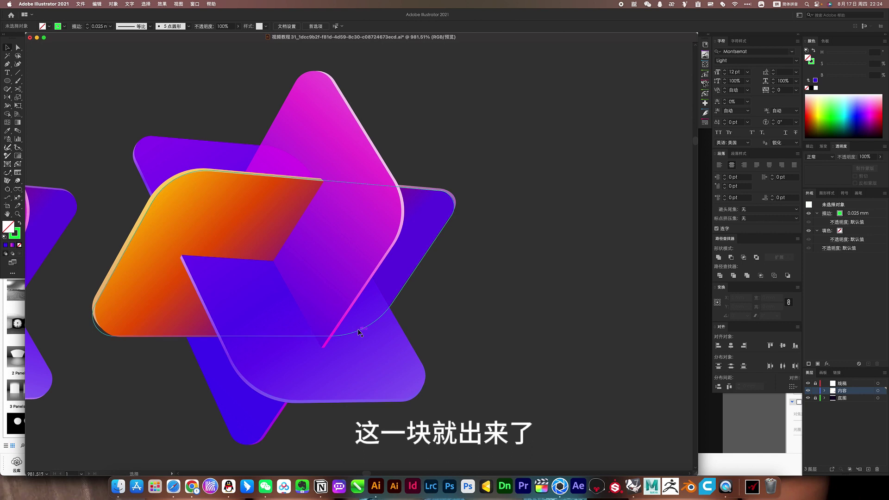
click(357, 332)
key(shift+x)
scroll(362, 297, down, 2)
scroll(361, 298, down, 1)
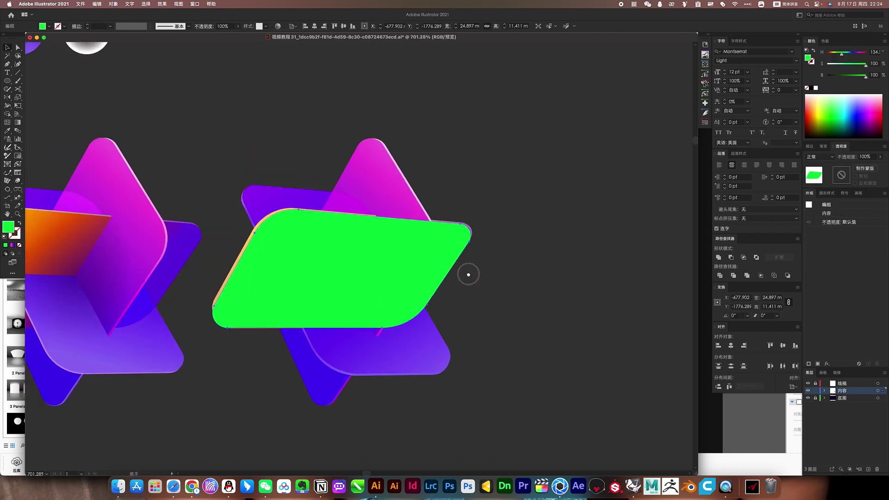
key(i)
click(425, 323)
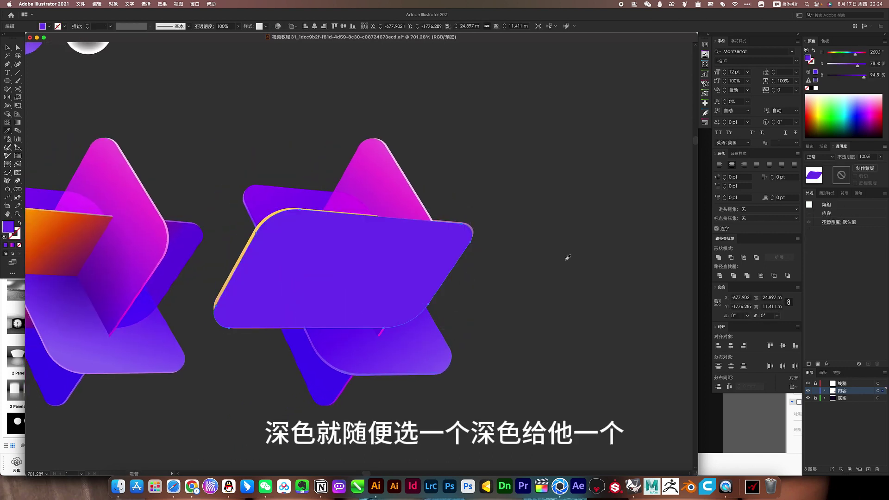
drag(863, 66, 855, 55)
key(ctrl+shift+a)
drag(406, 258, 451, 291)
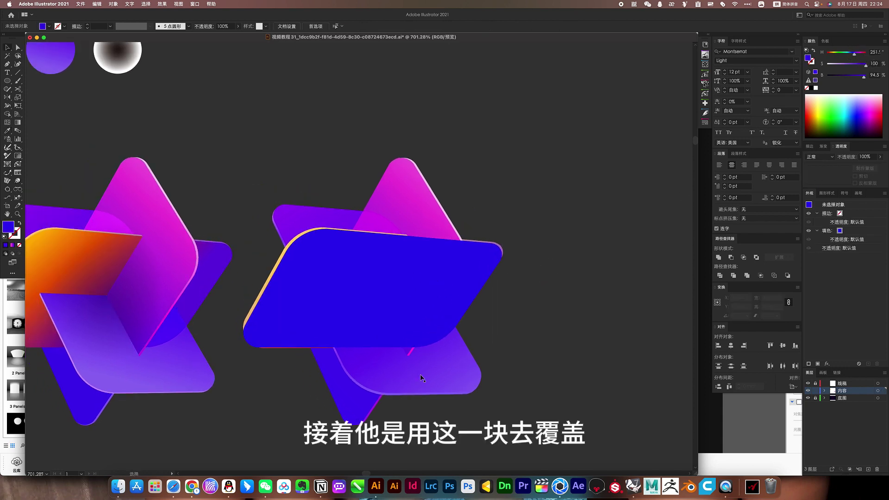
- Copy the right star's lower violet piece
click(463, 371)
key(a)
key(v)
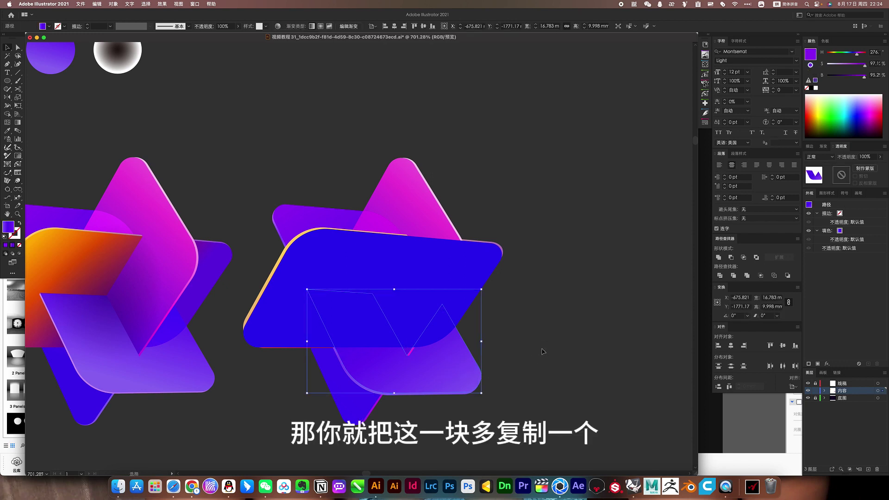
click(505, 357)
click(486, 287)
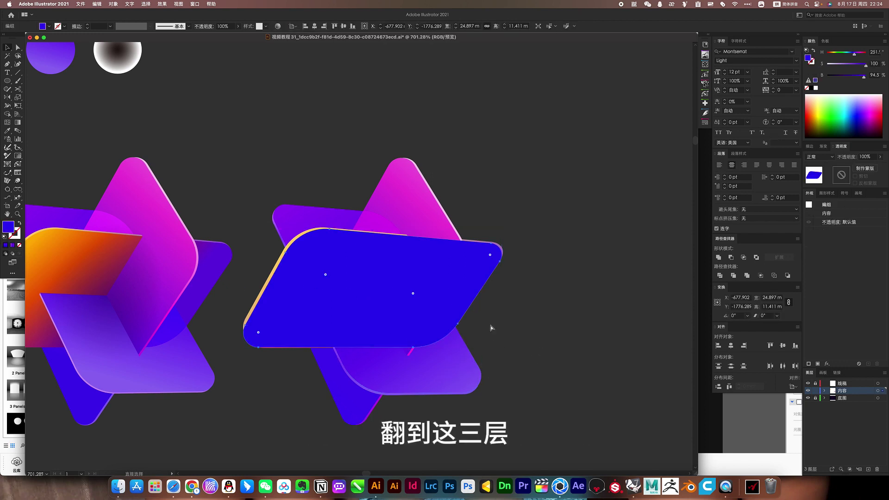
click(440, 357)
- Paste the copy in isolation, delete its left anchors, and clip the blue parallelogram with it
double_click(440, 357)
key(a)
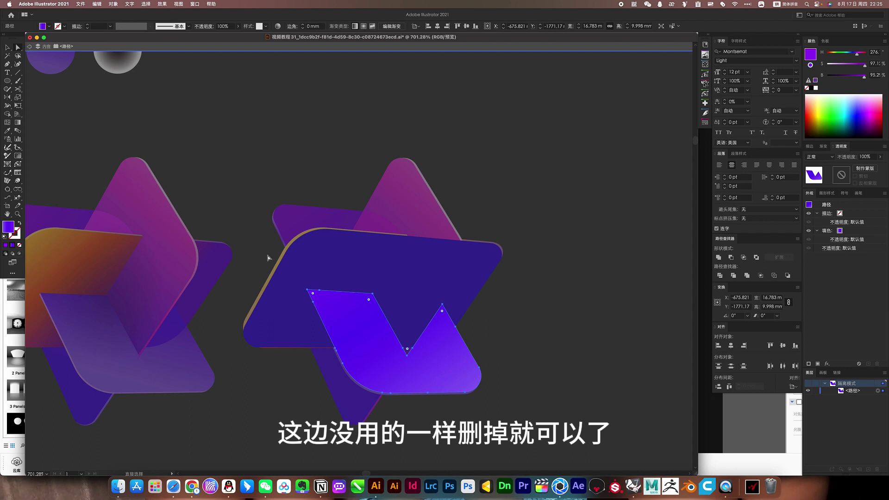
drag(268, 258, 407, 423)
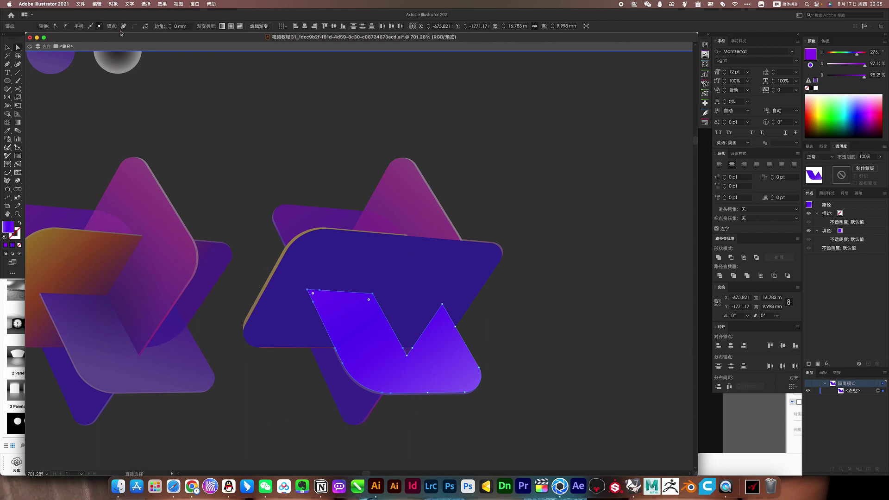
key(Delete)
click(533, 293)
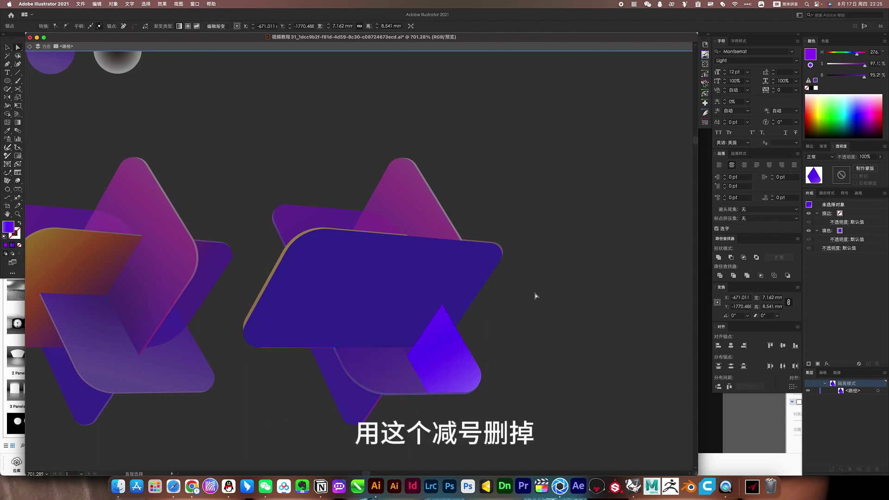
double_click(496, 336)
click(444, 350)
shift+click(468, 287)
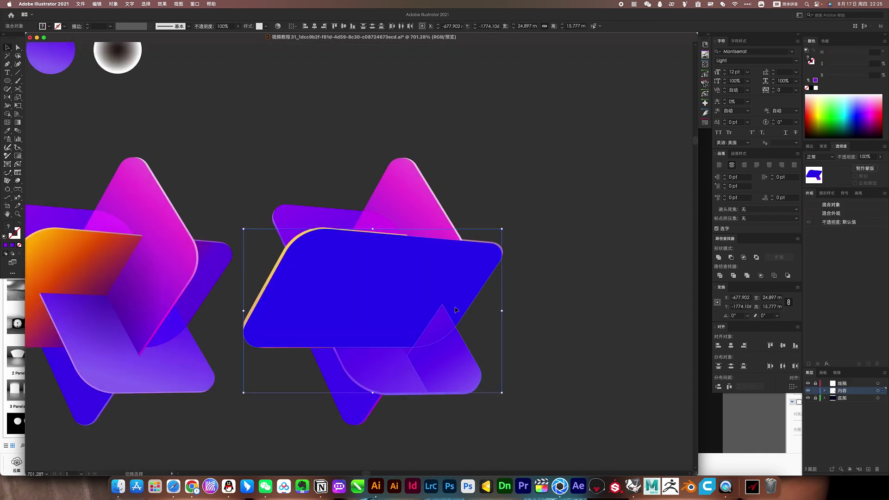
key(ctrl+7)
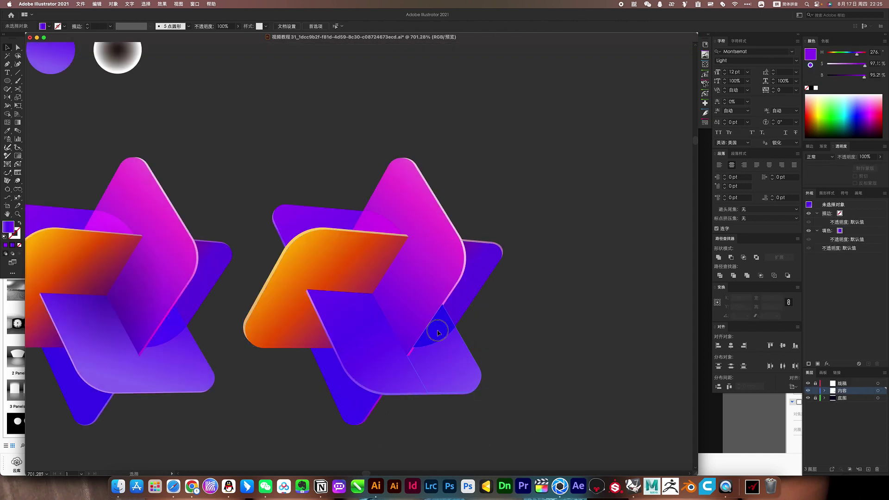
- Paste the triangle clip group in front and set it to Overlay at 36% opacity
key(a)
click(444, 334)
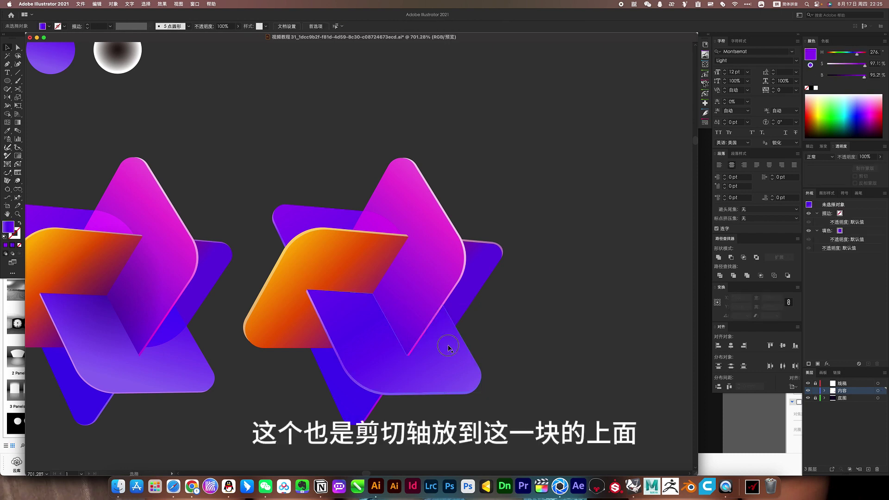
double_click(447, 341)
key(Escape)
key(ctrl+f)
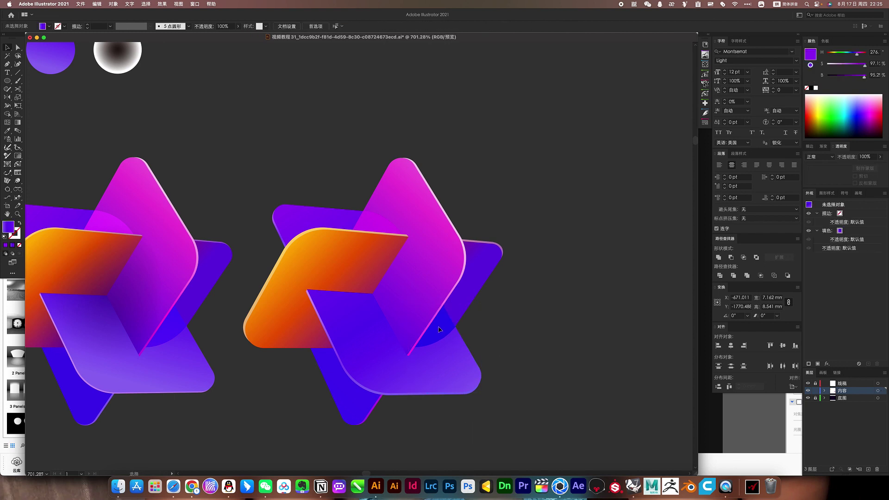
click(832, 159)
click(820, 231)
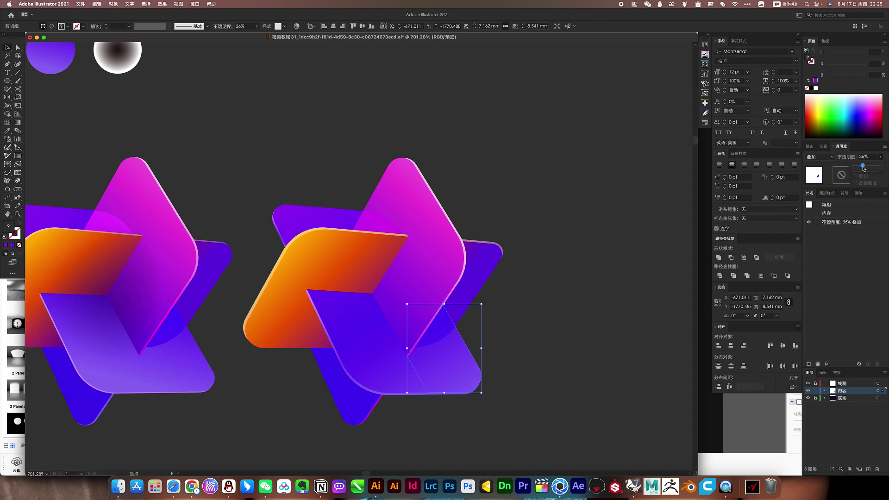
click(562, 308)
- Direct-select the right star's orange, magenta and purple pieces
scroll(562, 307, down, 3)
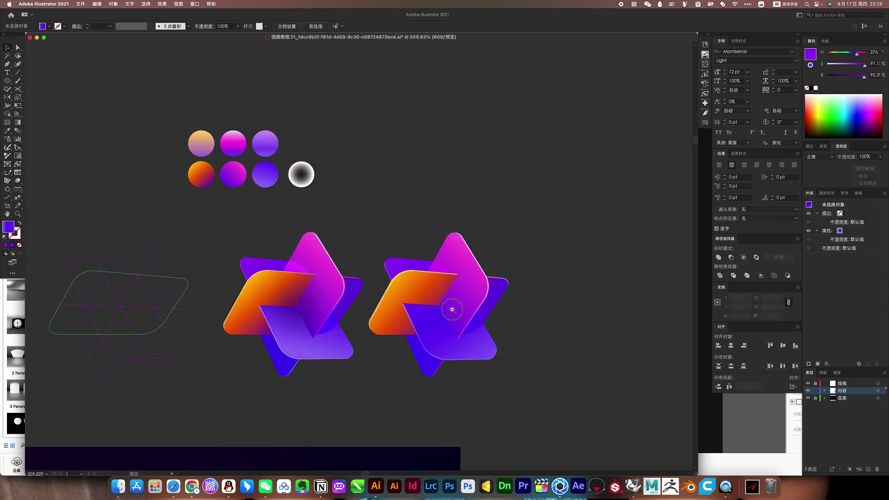
scroll(457, 320, up, 3)
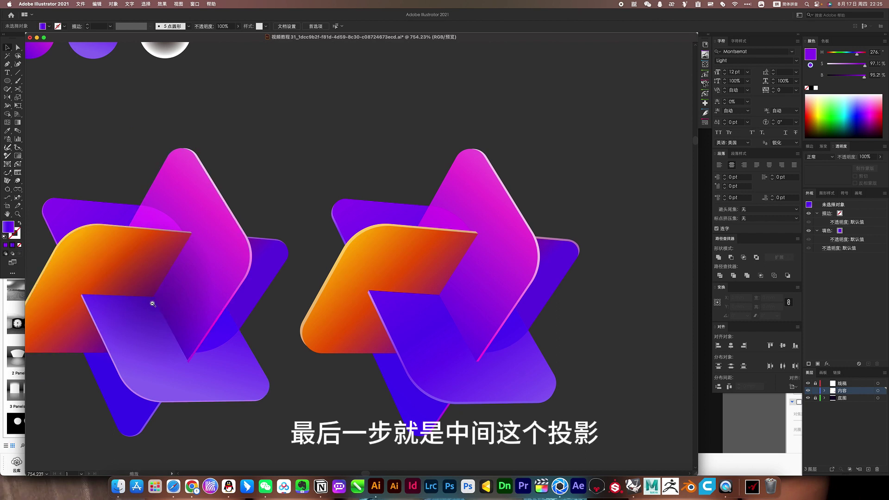
scroll(417, 330, down, 2)
drag(445, 304, 343, 292)
key(a)
click(351, 328)
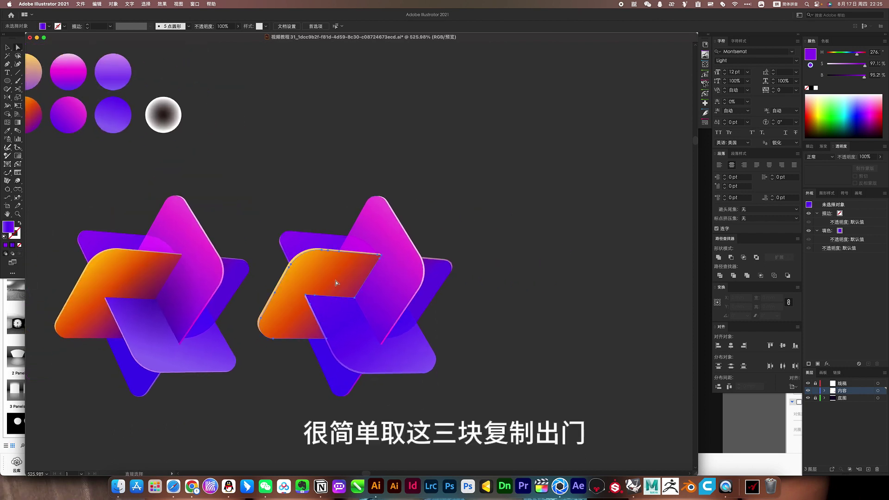
shift+click(377, 308)
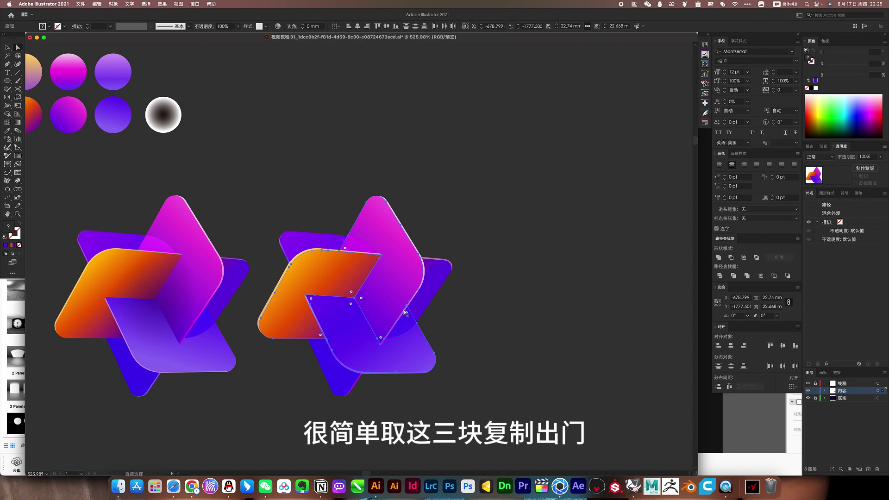
key(v)
- Copy the three pieces, paste in place, and move the copy to the right
click(494, 314)
drag(466, 315, 410, 316)
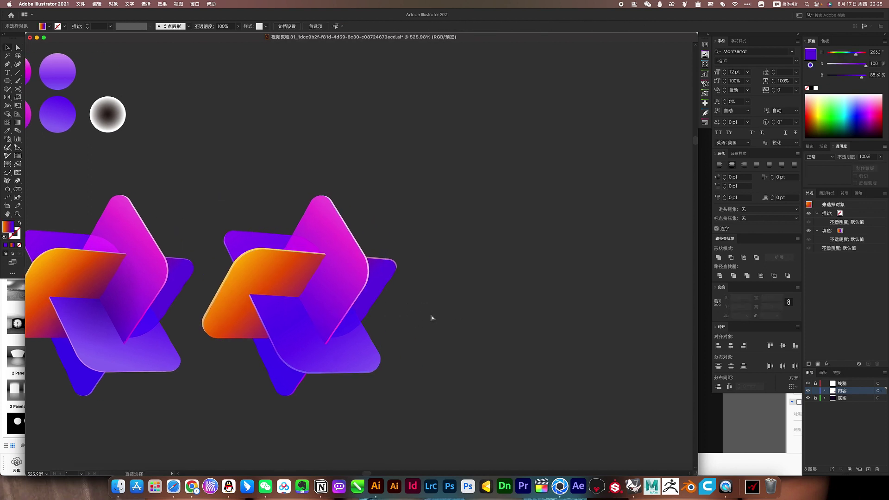
click(347, 321)
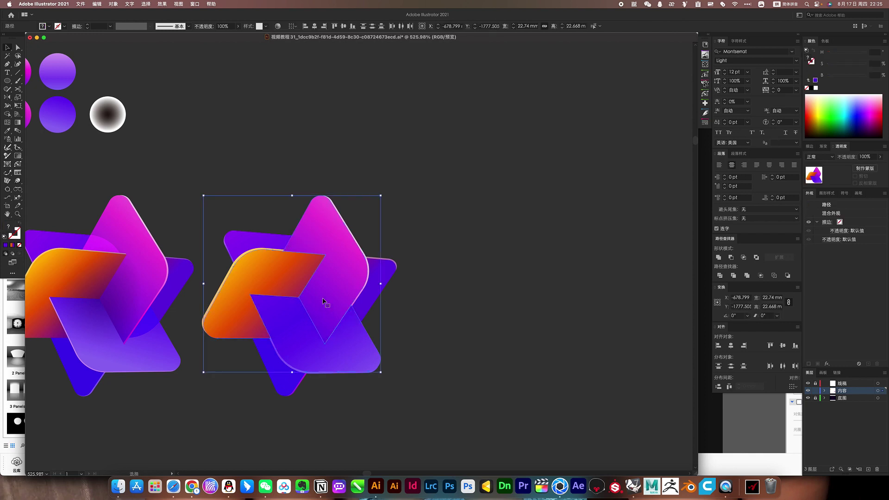
key(super+c)
key(super+shift+v)
drag(347, 322, 576, 296)
- Give the copied pieces one black-and-white radial gradient spanning all of them
drag(485, 313, 448, 334)
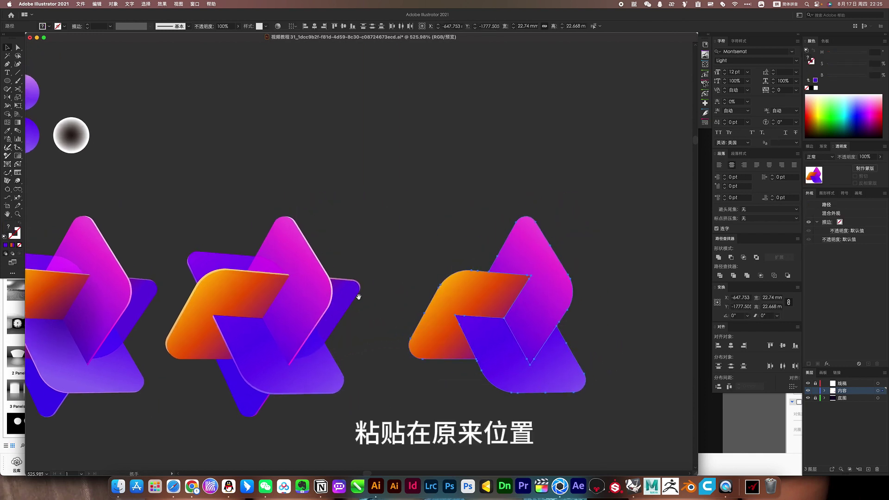
click(72, 134)
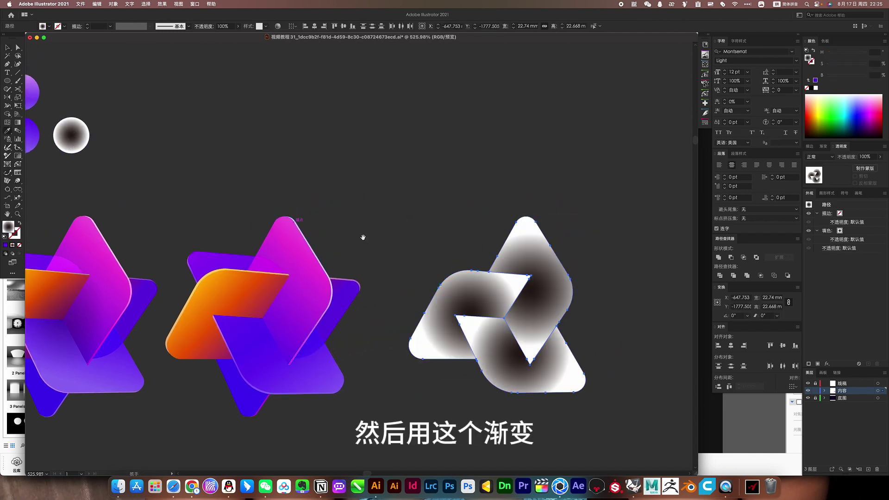
scroll(448, 320, right, 5)
key(g)
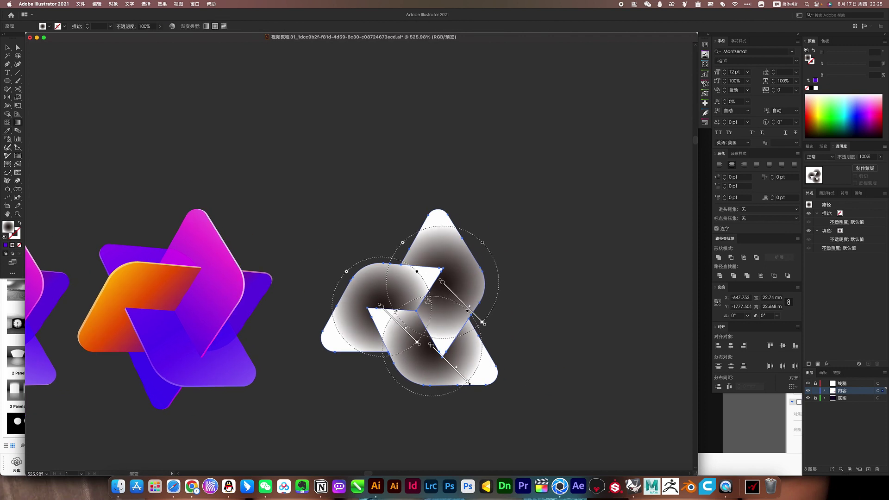
drag(413, 308, 445, 337)
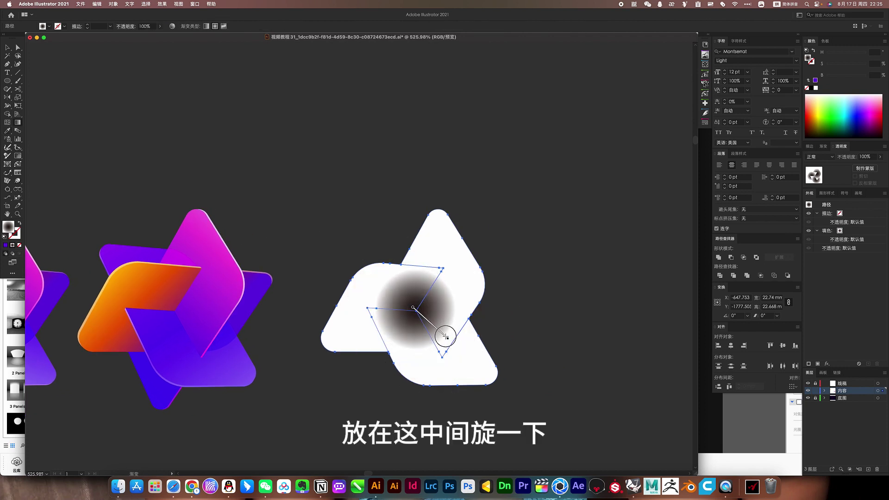
click(528, 307)
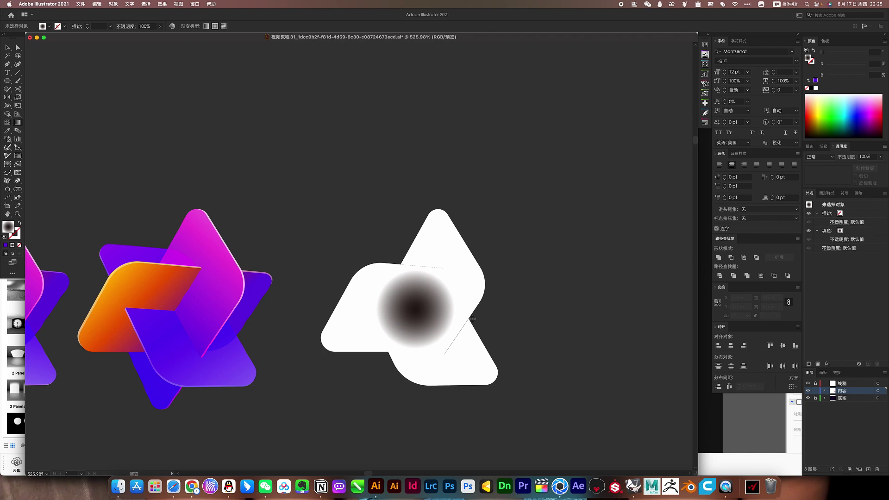
- Group the white shadow pieces and set the group's blend mode to Multiply
click(472, 319)
scroll(472, 320, down, 1)
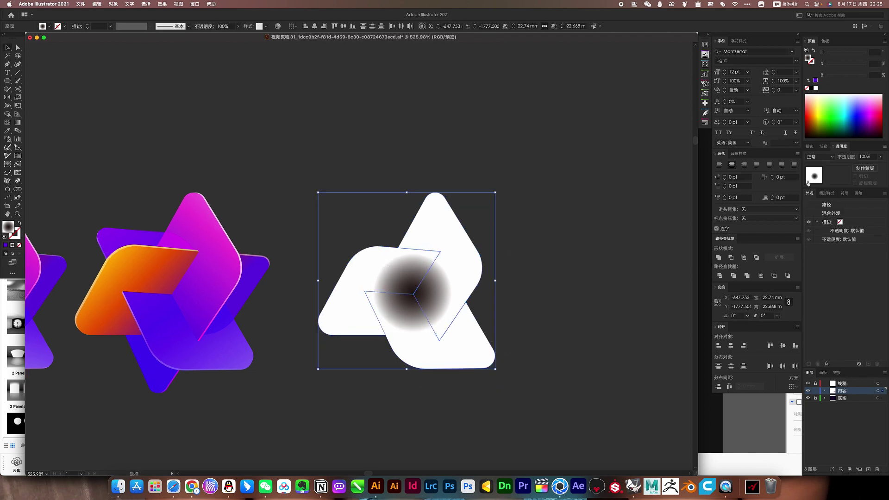
key(super+g)
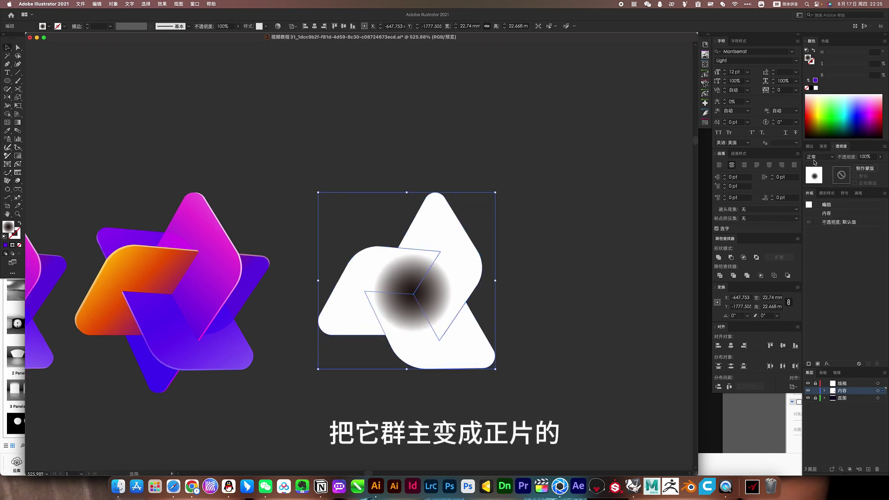
click(814, 160)
click(822, 181)
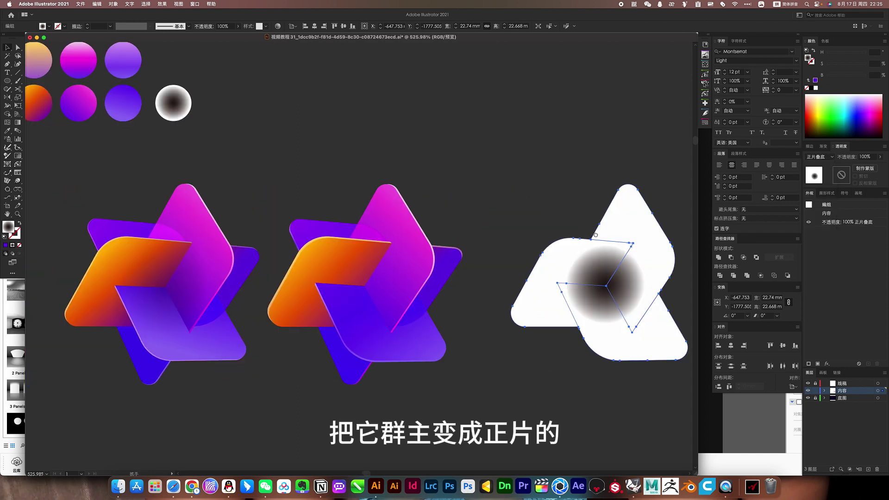
- Align the shadow group onto the middle star as key object
scroll(357, 274, left, 5)
shift+click(344, 266)
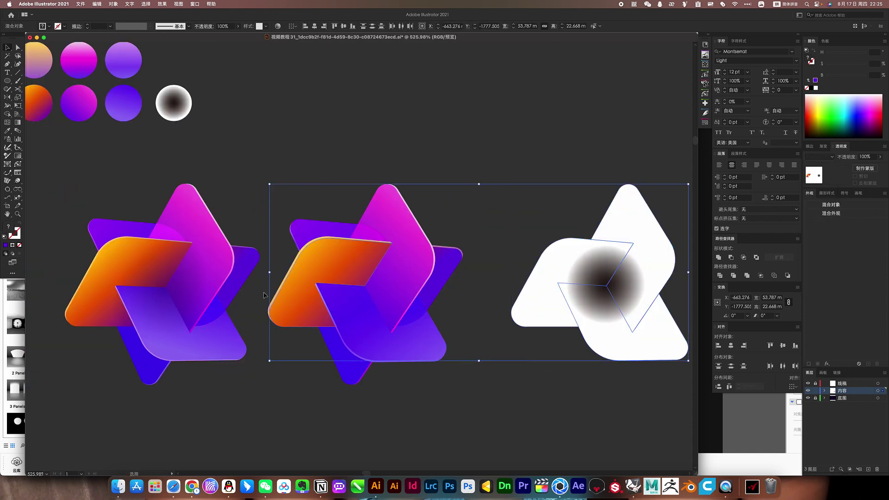
click(312, 275)
key(ctrl+shift+a)
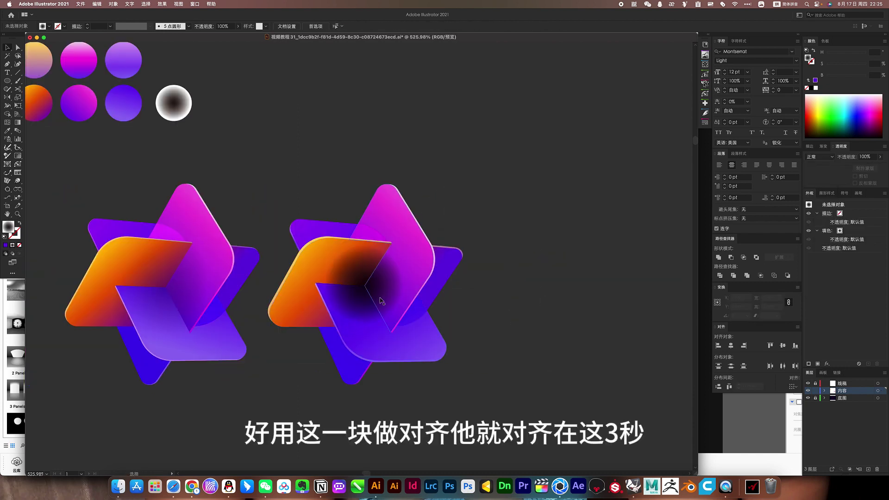
alt+scroll(397, 298, up, 3)
- Enlarge, rotate and stretch the dark radial gradient on the first shadow piece
click(391, 283)
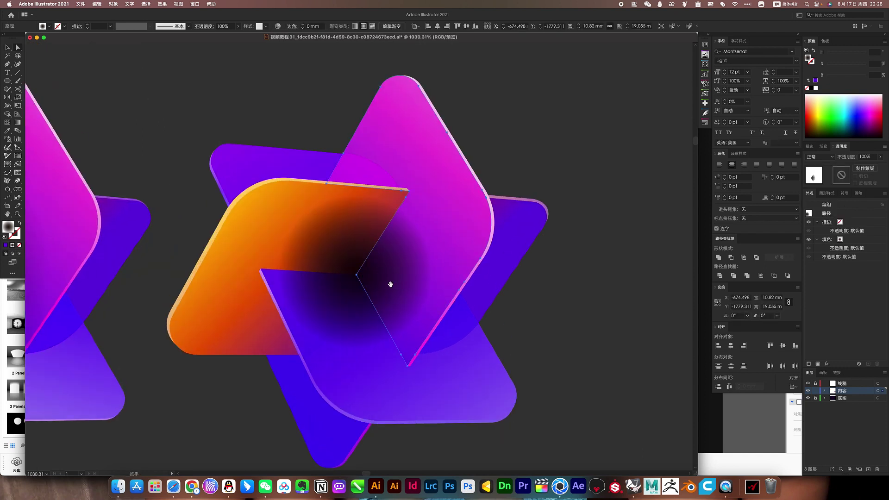
key(g)
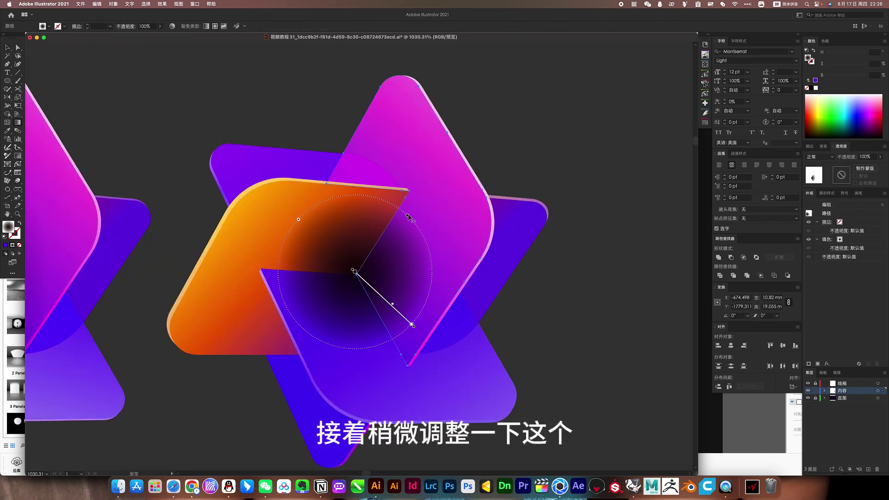
drag(408, 216, 417, 179)
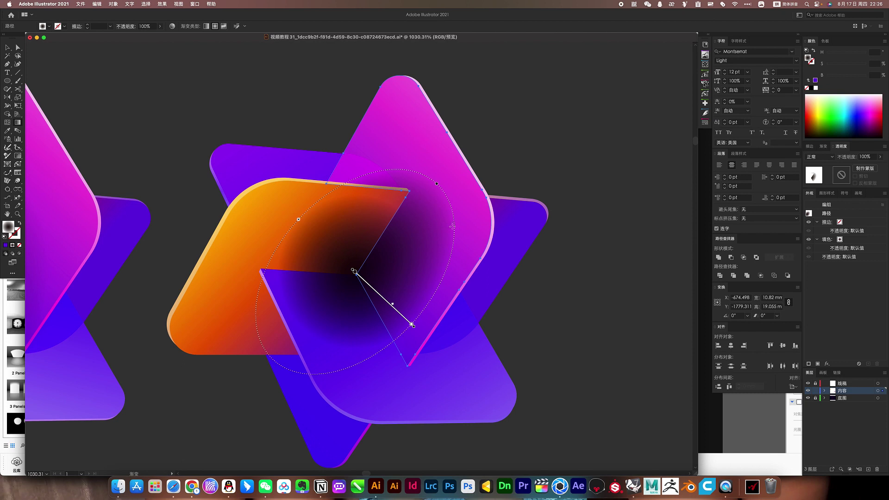
drag(455, 230, 381, 304)
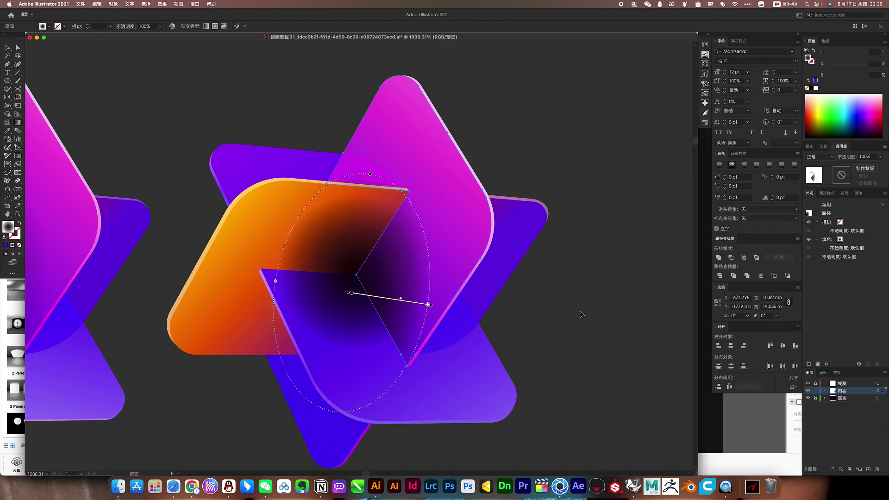
- Squash the lower purple shadow piece's gradient into a narrower ellipse, nudged down-right
key(a)
click(348, 314)
click(463, 345)
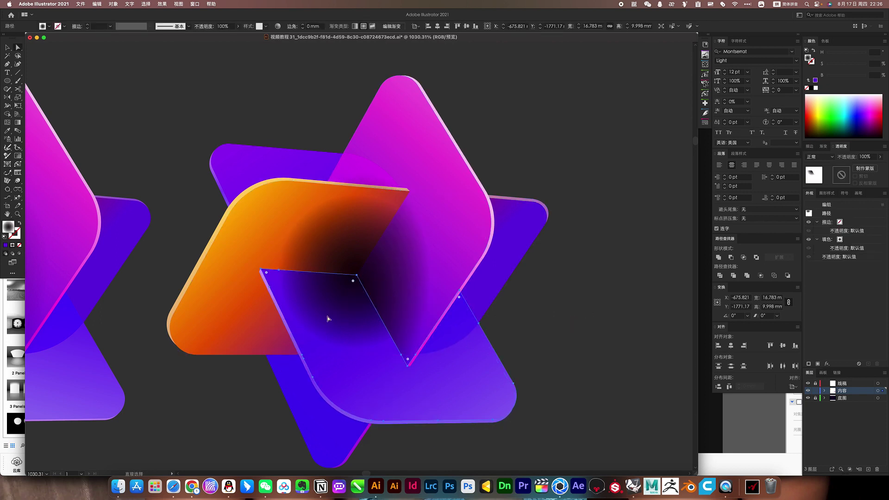
key(g)
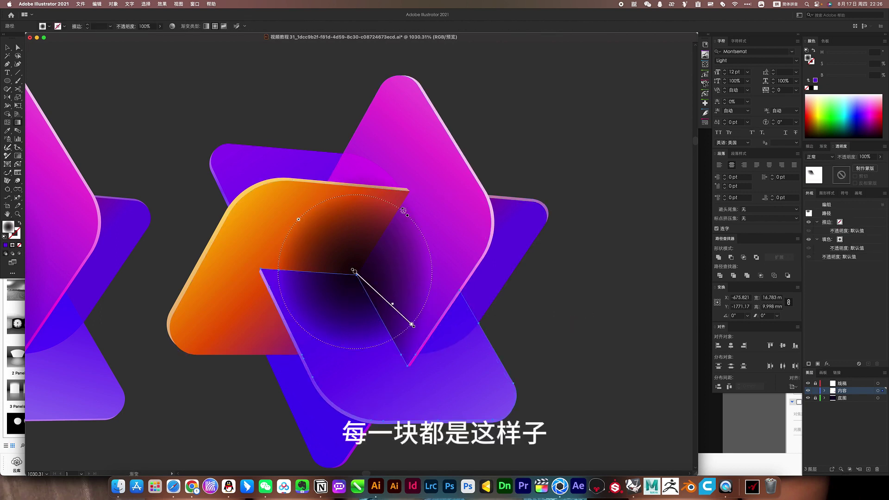
drag(407, 214, 390, 233)
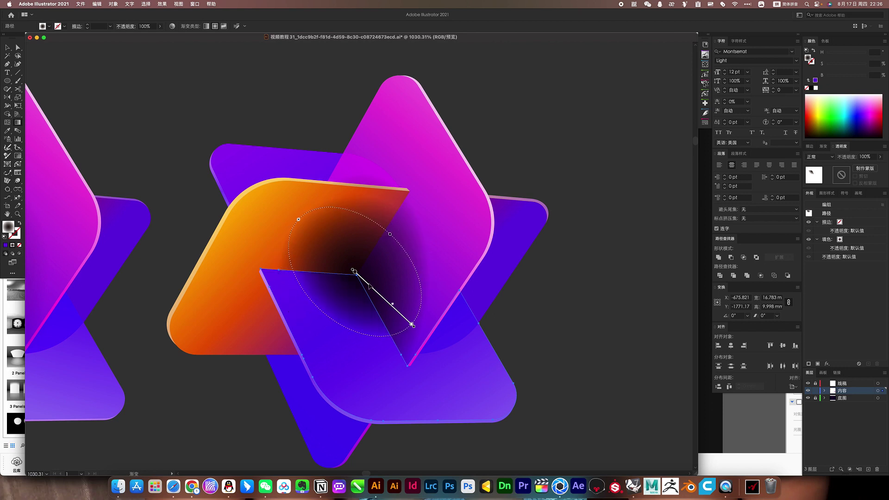
drag(366, 283, 368, 288)
- Rotate, enlarge, narrow and shift left the lower purple piece's gradient ellipse
click(415, 331)
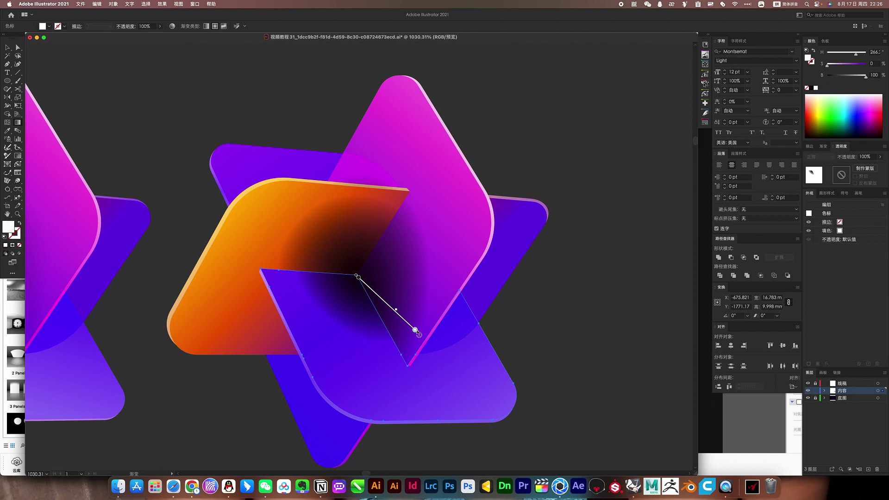
drag(418, 331, 405, 354)
drag(318, 213, 267, 190)
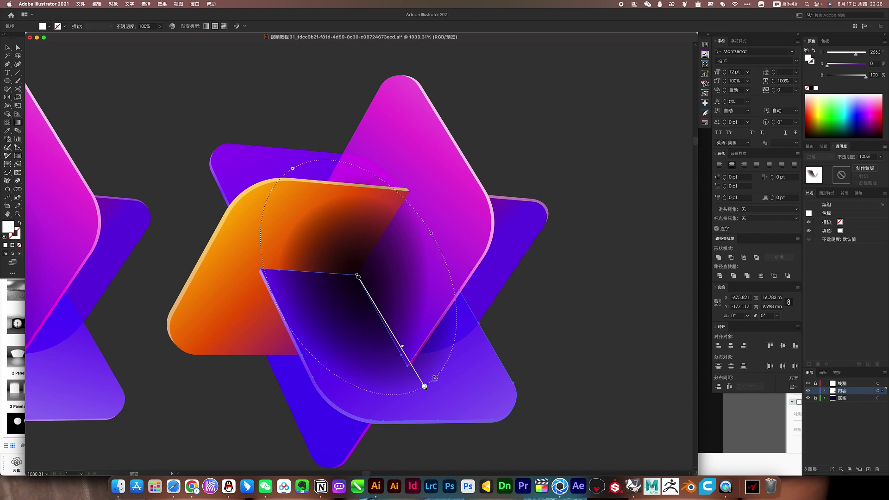
drag(435, 378, 442, 347)
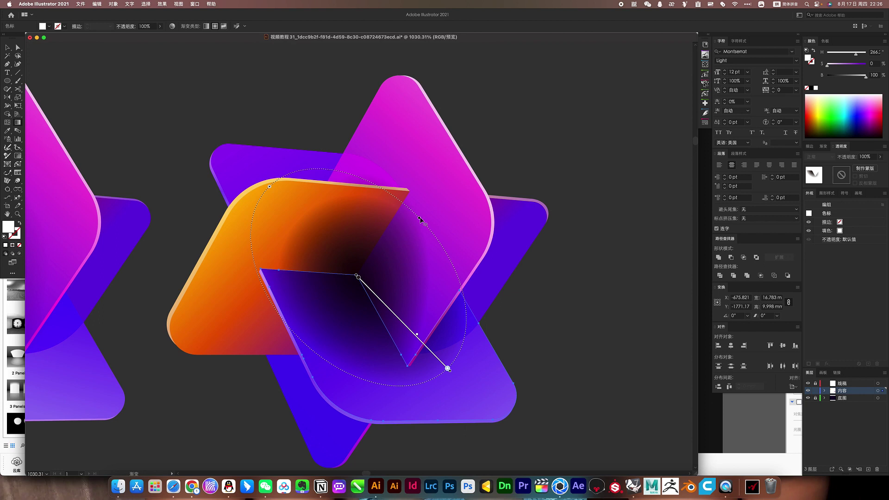
drag(420, 219, 404, 230)
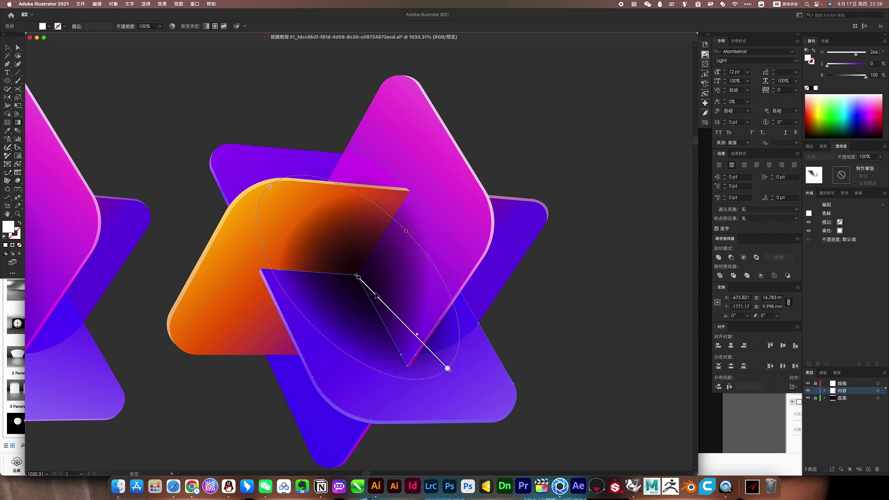
drag(376, 295, 364, 294)
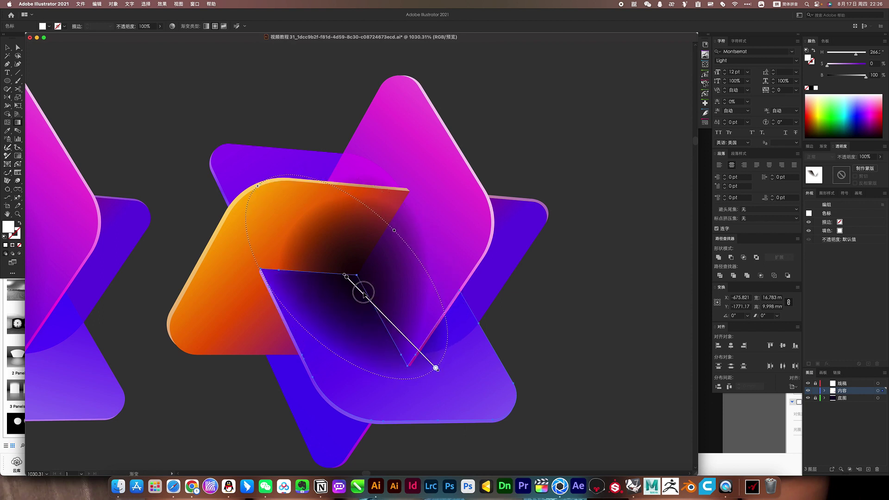
click(548, 284)
- Reshape the orange shadow piece's radial gradient into a taller, rotated, stretched ellipse
key(a)
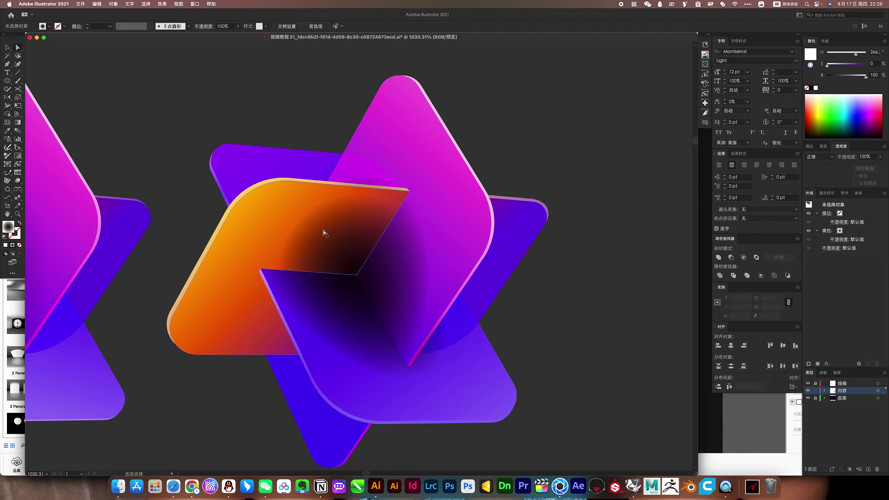
click(335, 246)
key(g)
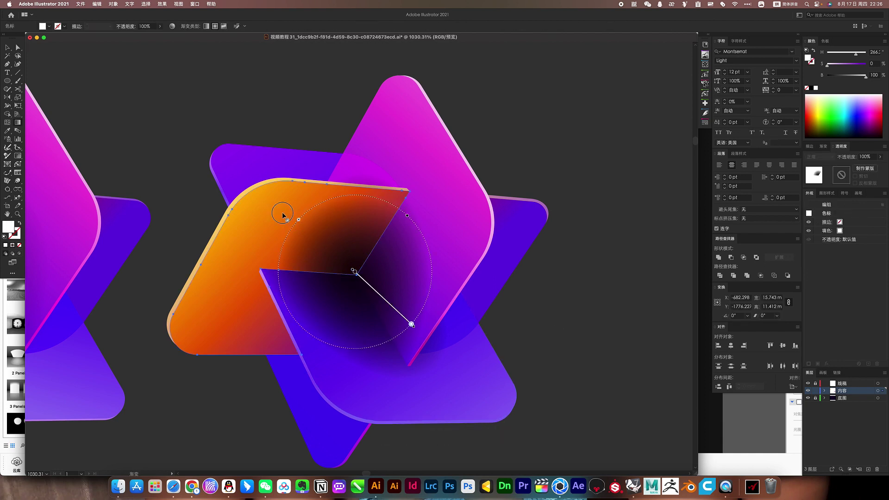
drag(285, 218, 278, 221)
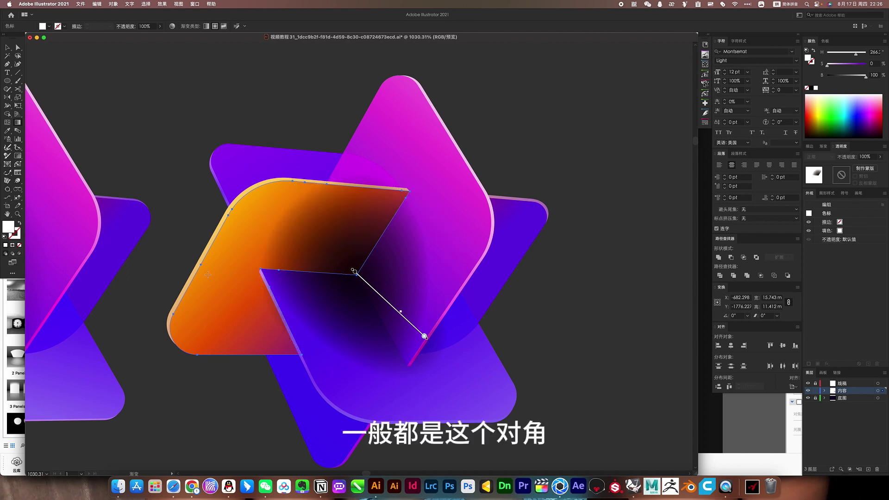
drag(419, 202, 397, 227)
mouse_move(430, 270)
mouse_down()
mouse_move(335, 144)
mouse_move(363, 156)
mouse_up()
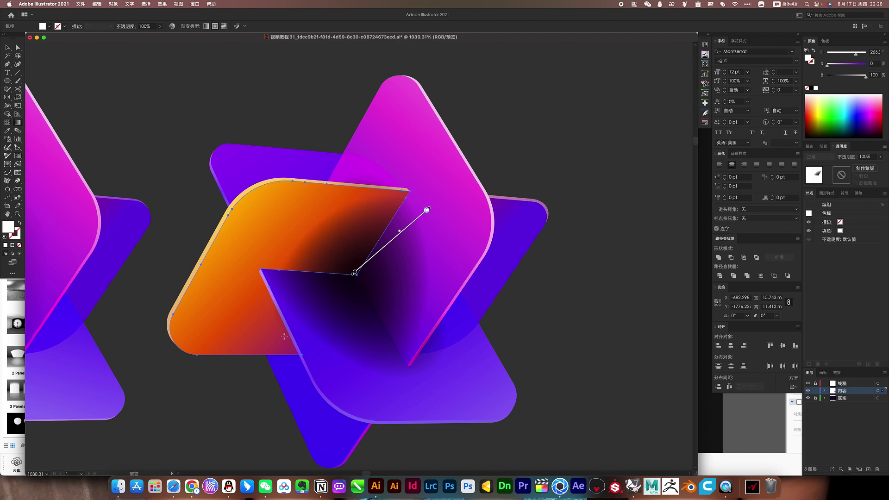
drag(284, 335, 253, 345)
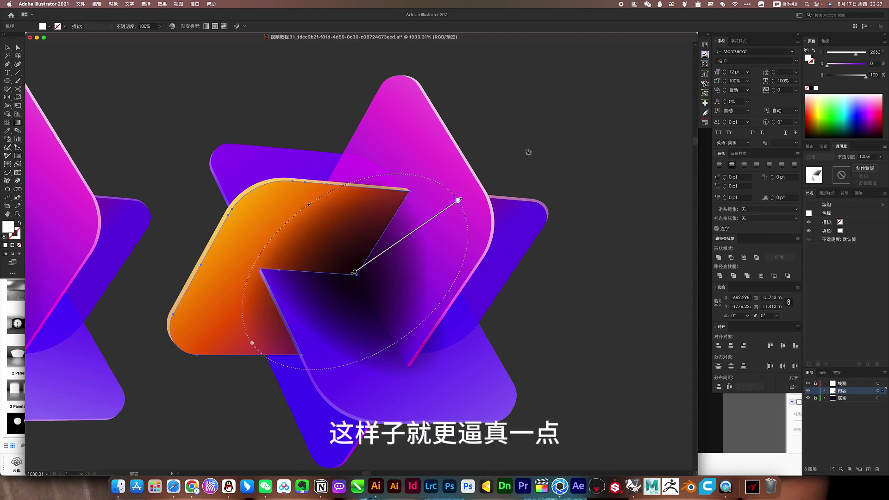
key(a)
click(585, 181)
- Make the inner purple piece's gradient a tall upright ellipse, shifted slightly right
click(397, 288)
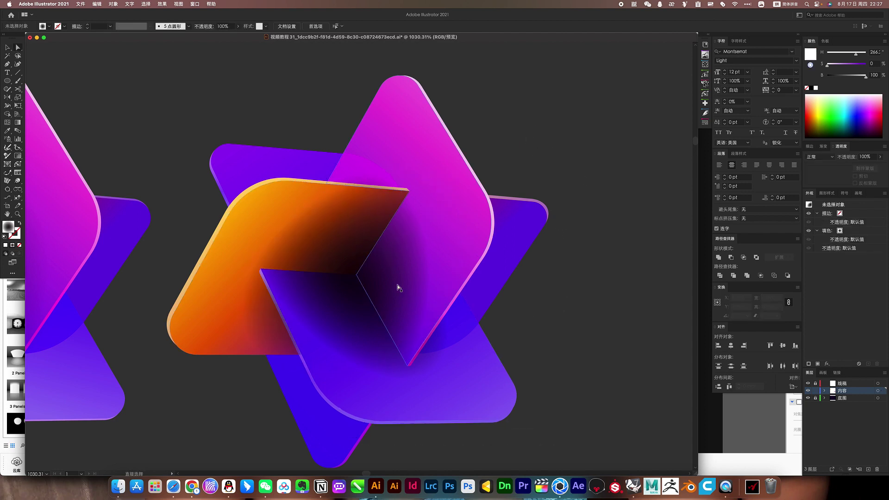
key(g)
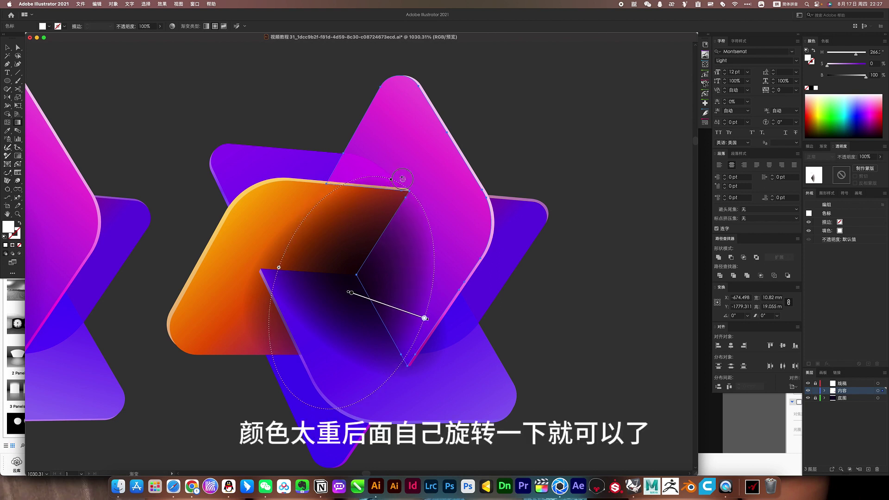
key(a)
key(g)
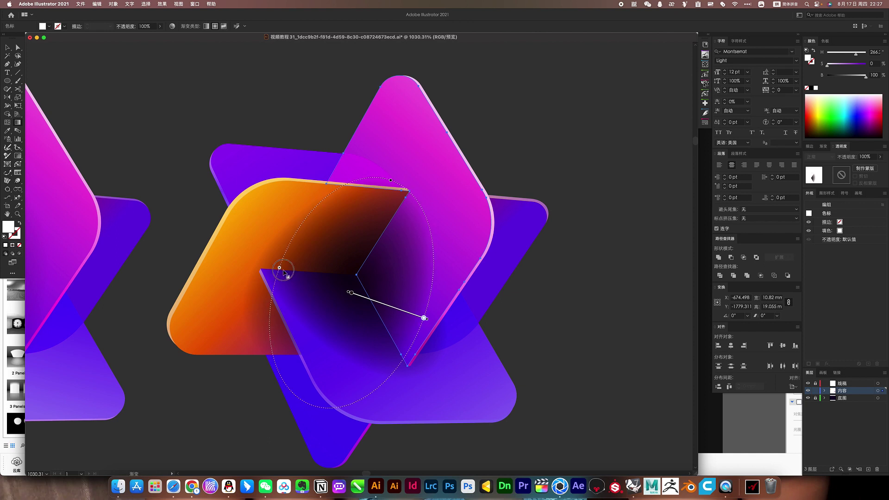
drag(279, 268, 292, 272)
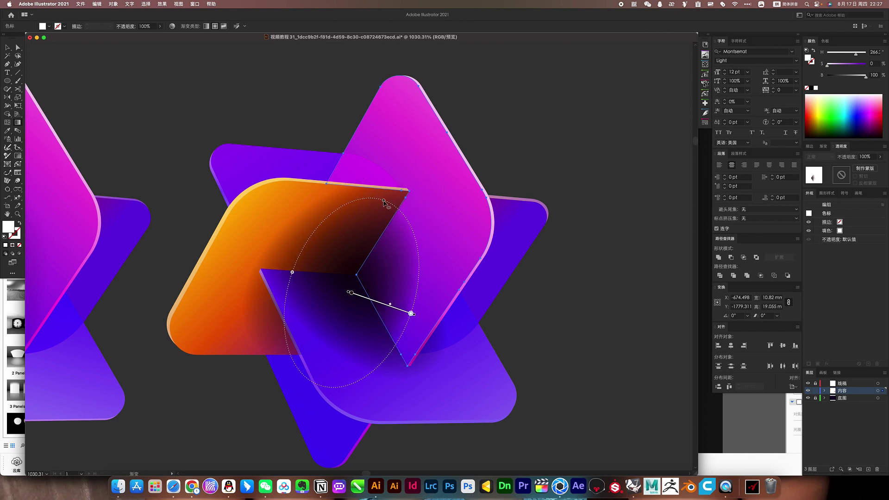
drag(384, 202, 379, 154)
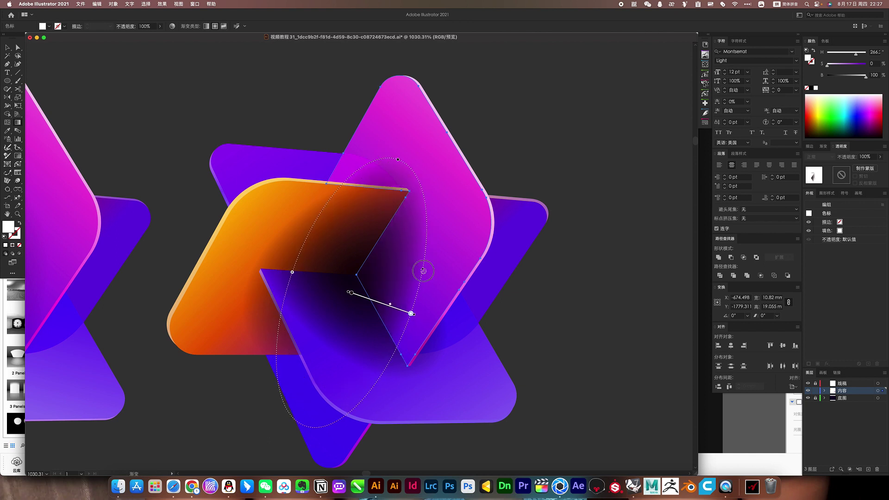
drag(423, 271, 416, 244)
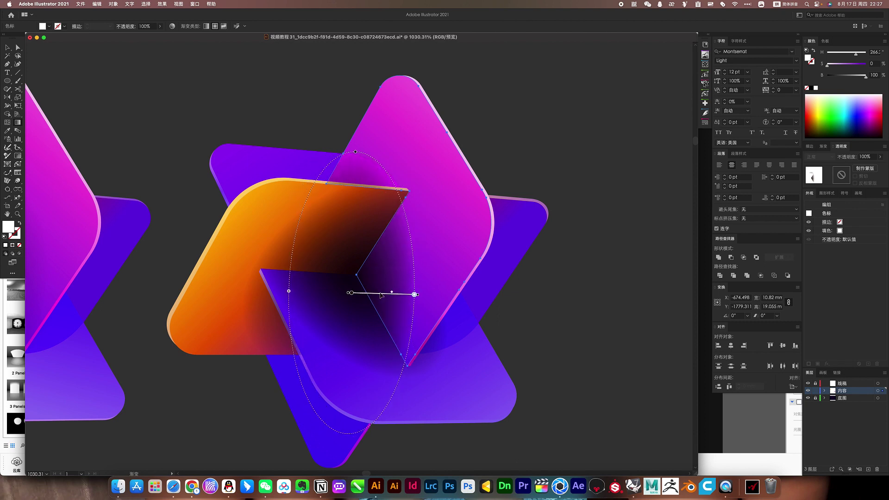
drag(381, 295, 396, 292)
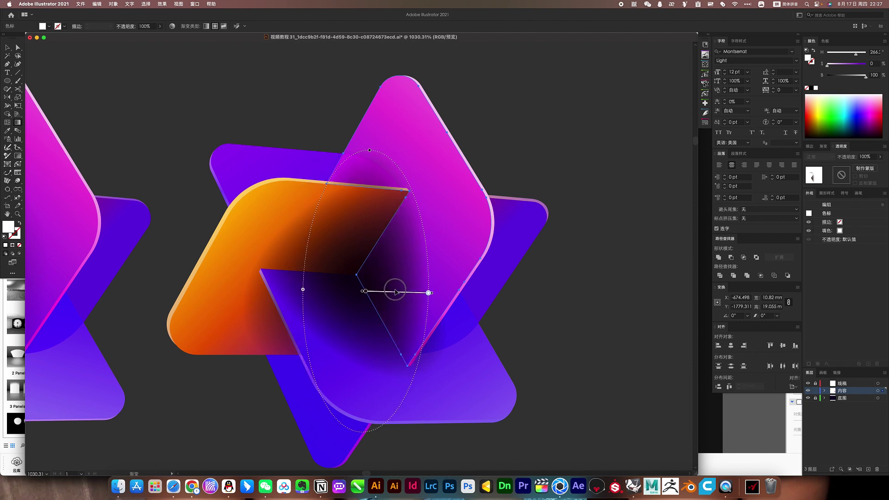
- Lower the dark shadow group's opacity to about 53% and zoom out to the whole artwork
click(580, 304)
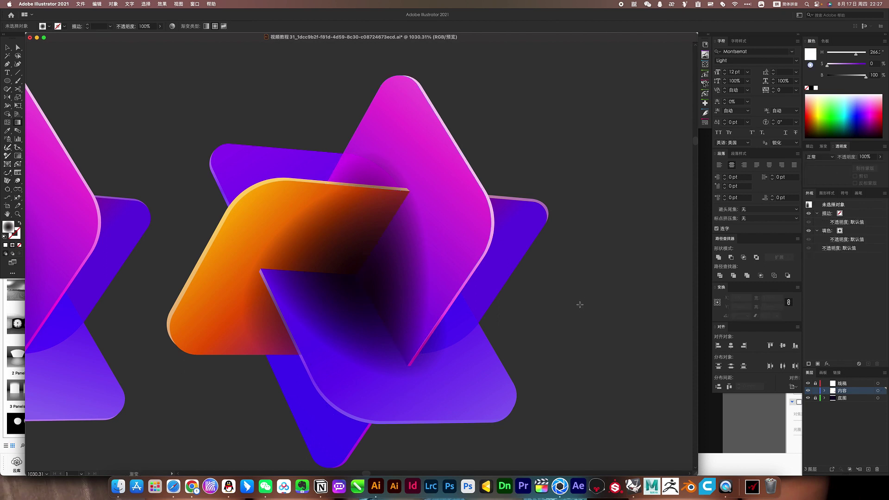
click(412, 254)
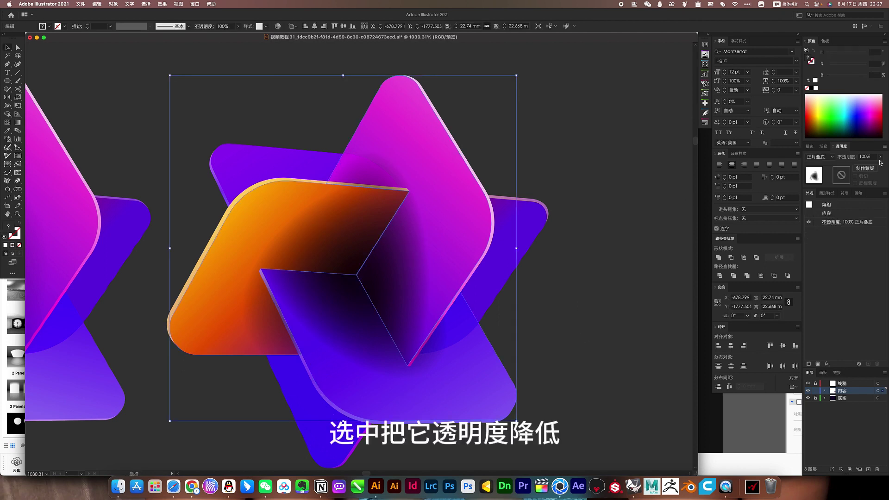
drag(866, 167, 868, 170)
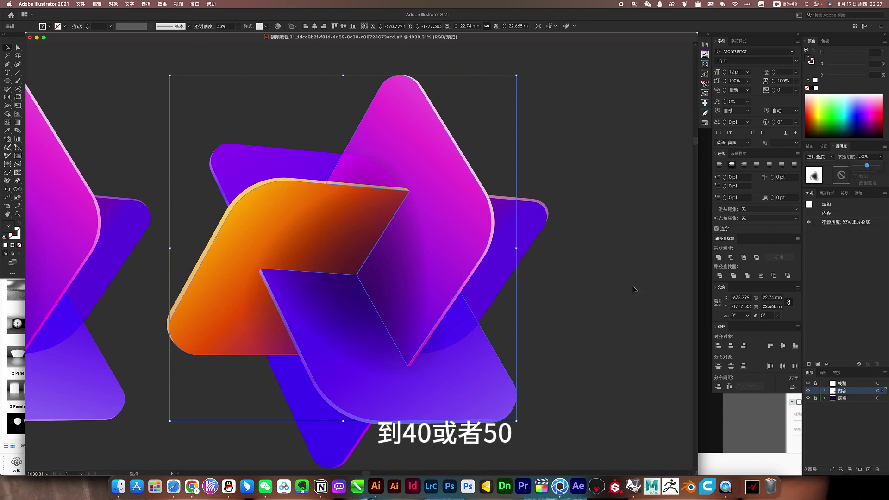
click(606, 278)
scroll(492, 258, down, 5)
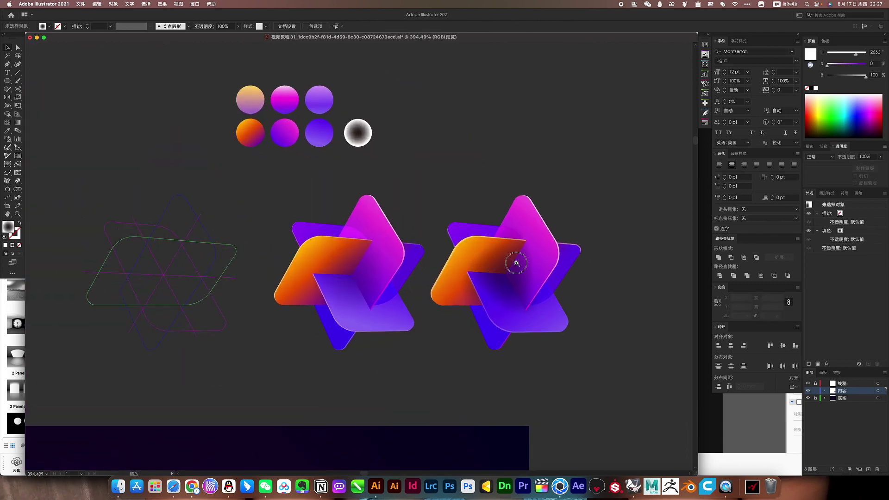
- Move the dark gradient centres upward on the second star's two purple pieces
scroll(516, 263, up, 3)
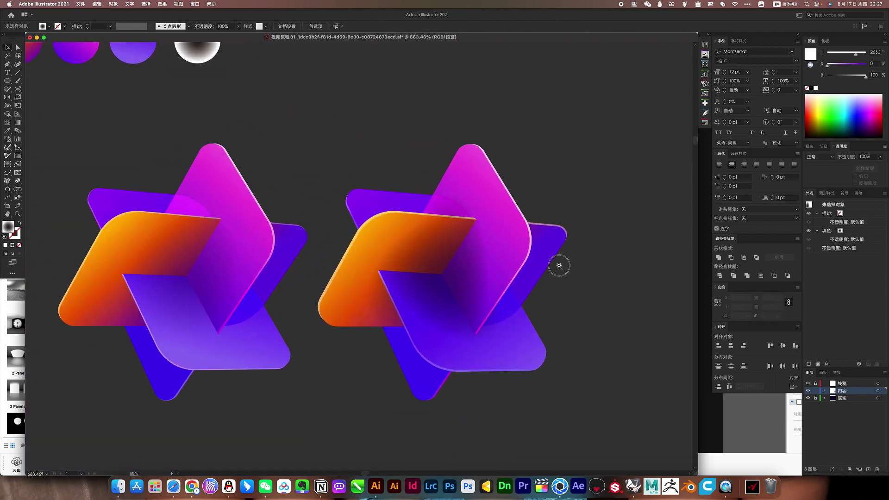
scroll(436, 281, up, 2)
click(478, 276)
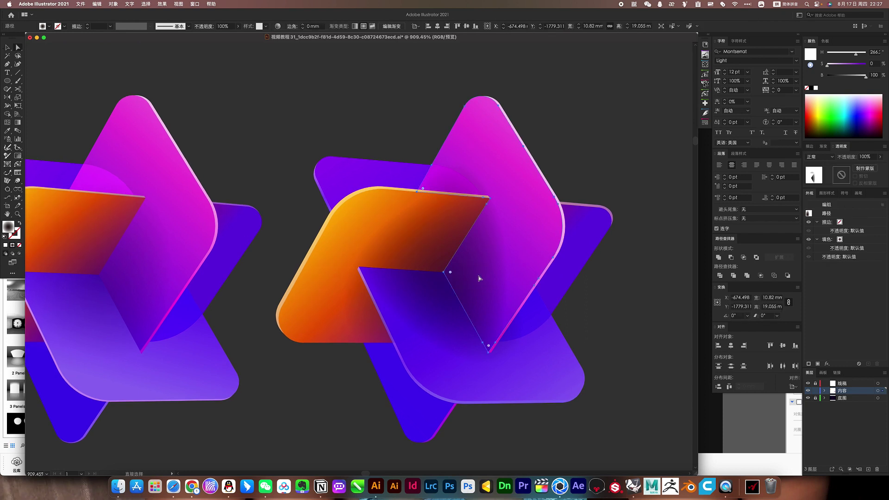
key(g)
drag(467, 290, 460, 280)
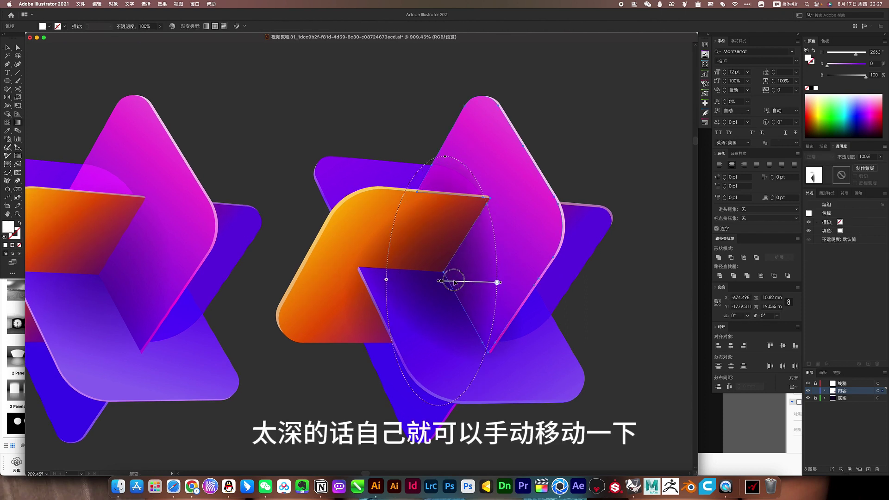
key(a)
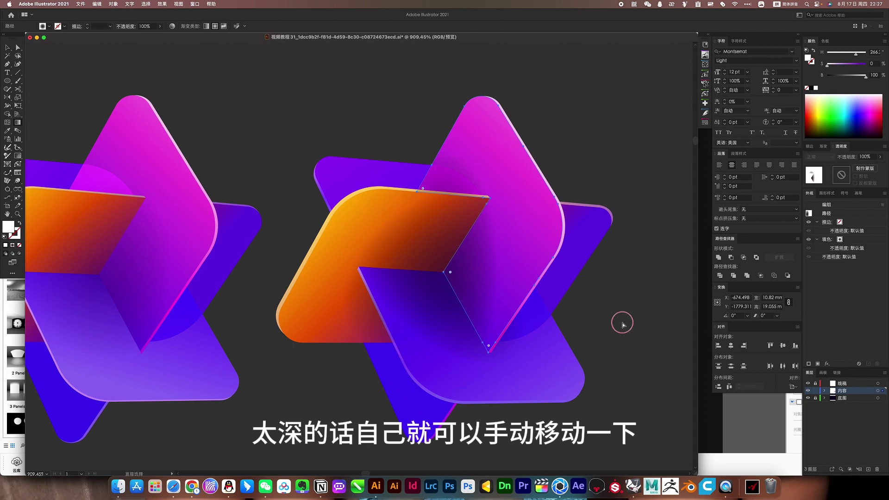
click(431, 312)
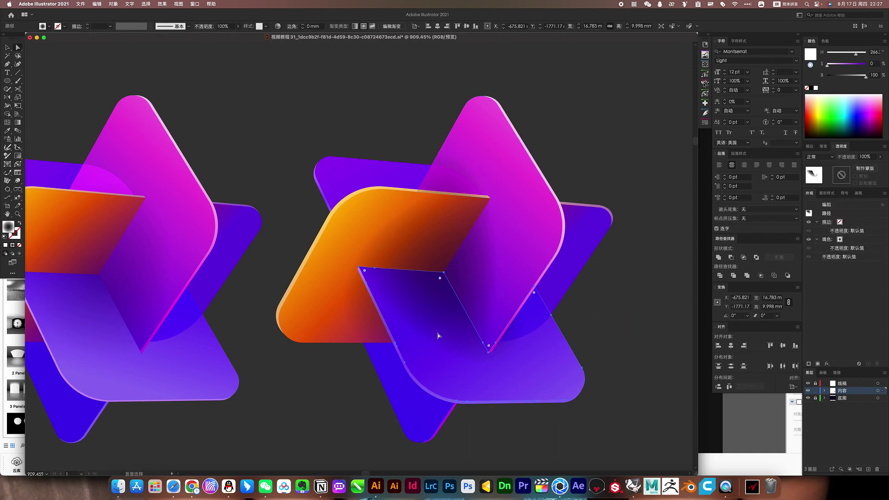
key(g)
drag(445, 288, 442, 271)
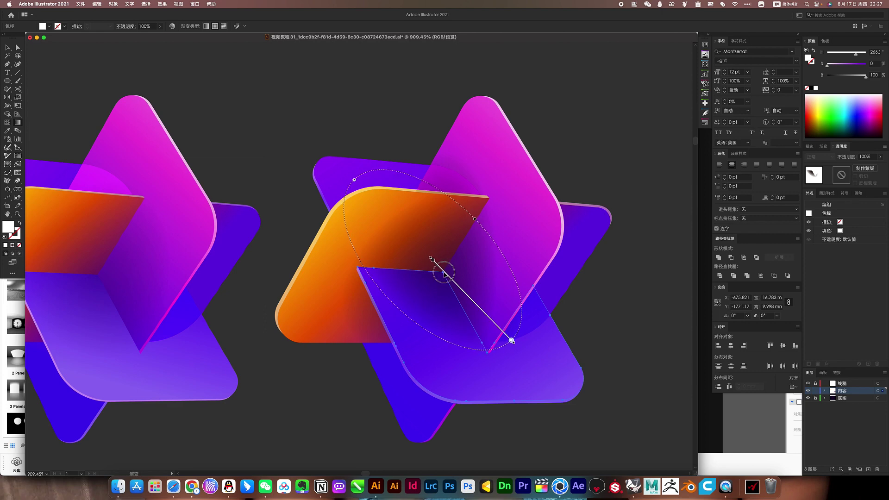
- Move the orange piece's gradient down and left, then zoom out to show both stars
key(a)
drag(618, 295, 440, 243)
key(a)
click(446, 246)
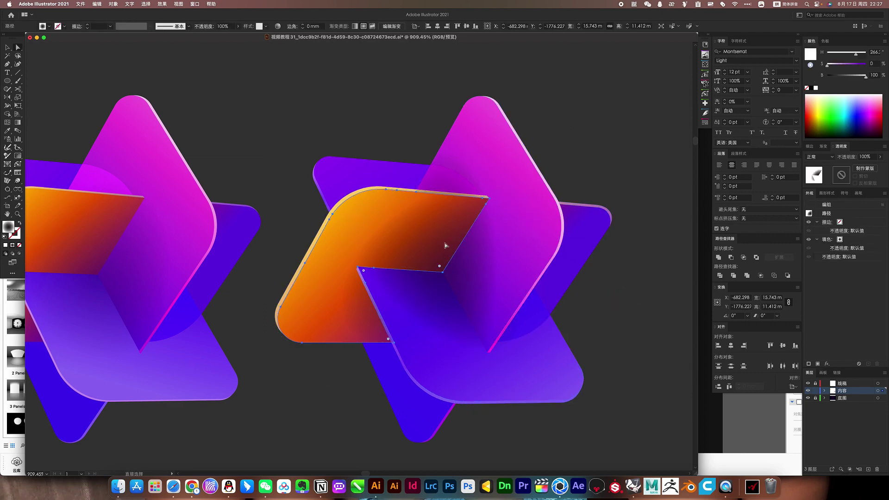
key(g)
click(441, 270)
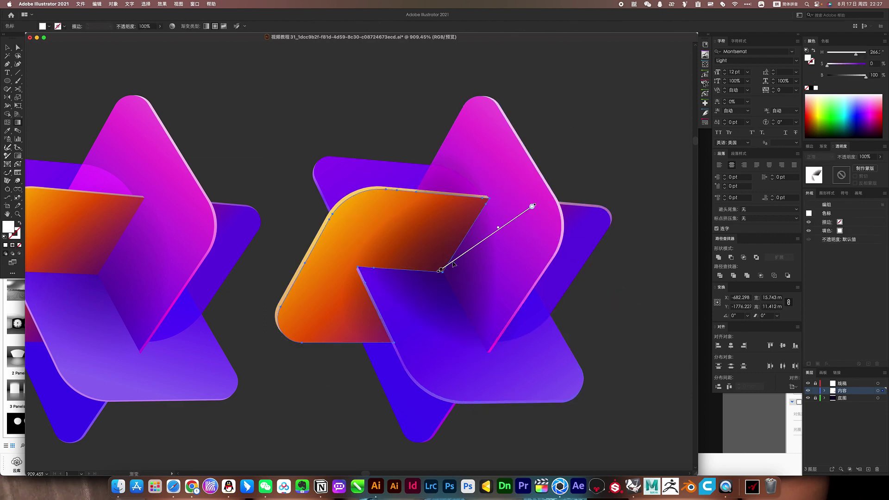
drag(453, 263, 448, 273)
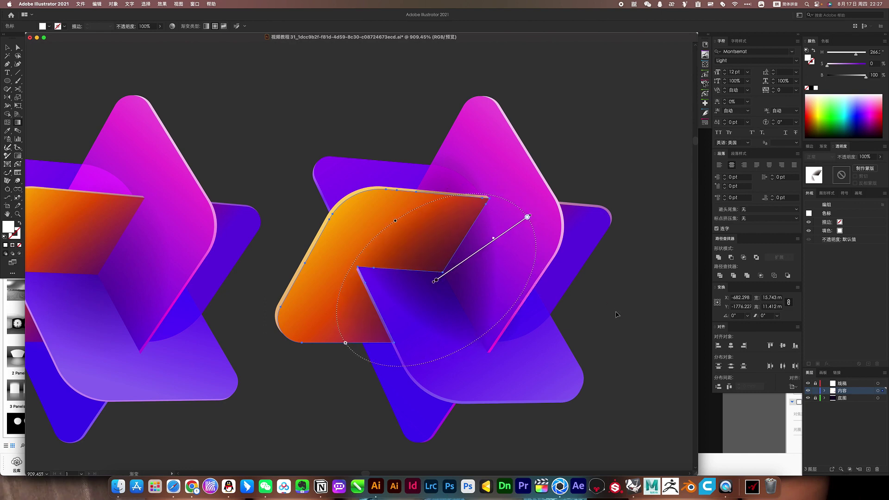
key(super+shift+a)
scroll(616, 314, down, 3)
drag(522, 293, 502, 229)
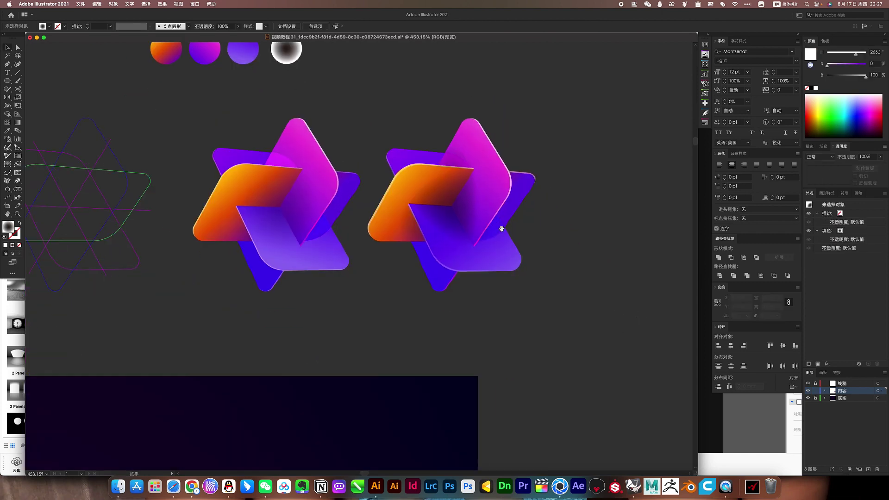
- Zoom in and centre the view on the second star
click(448, 204)
key(super+equal)
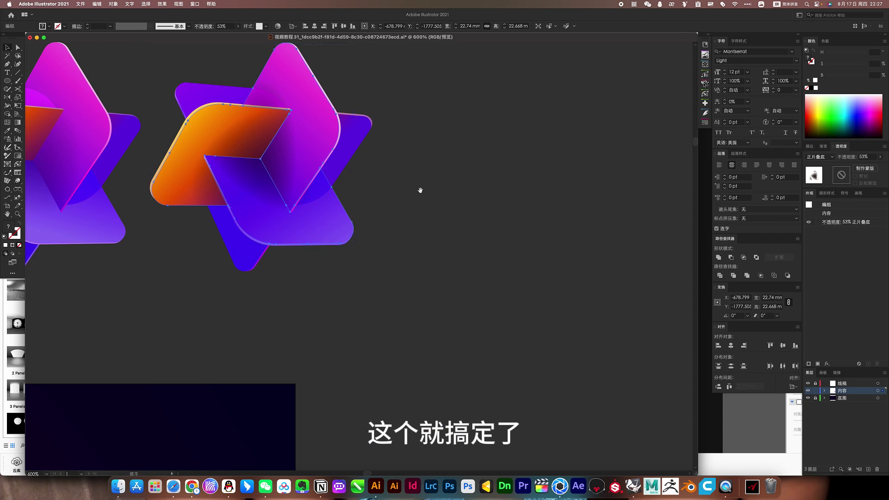
drag(420, 190, 512, 264)
click(460, 339)
click(390, 194)
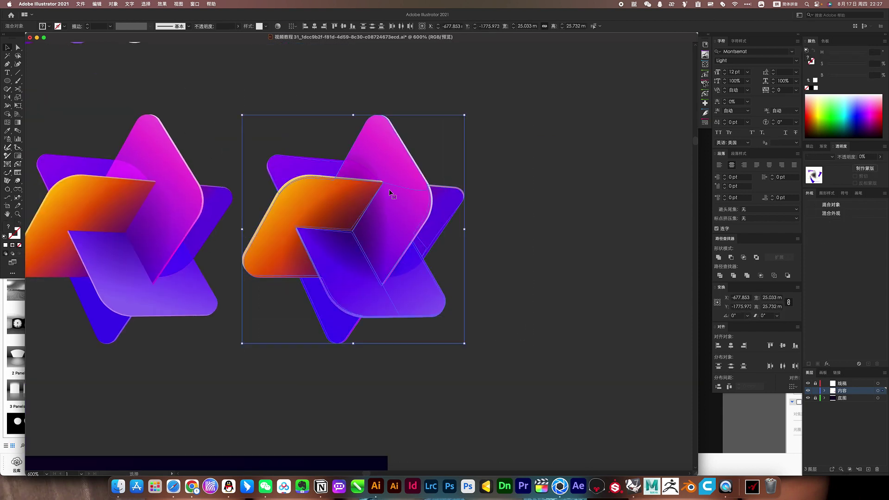
click(537, 280)
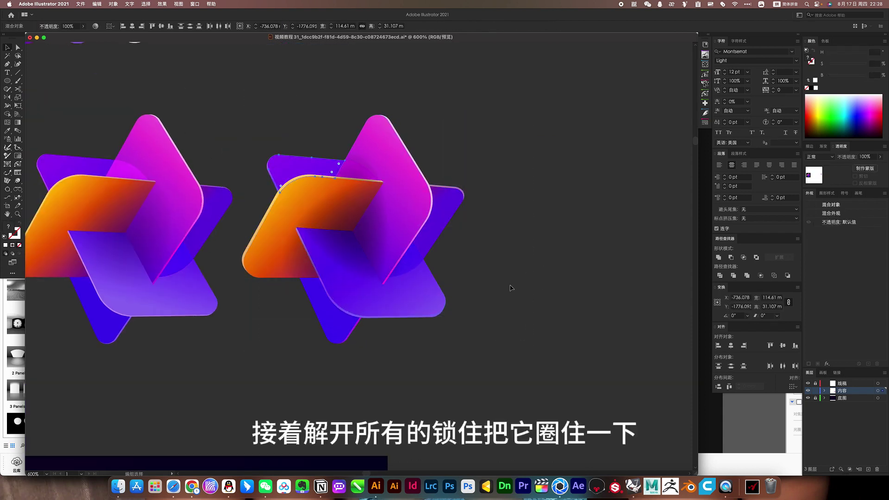
- Marquee-select every piece of the second star and zoom until it fills the view
drag(518, 360, 250, 124)
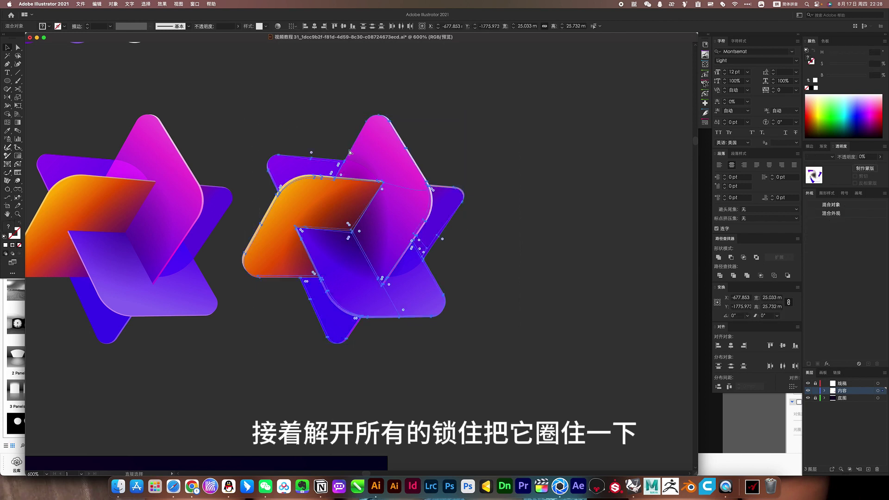
key(ctrl+shift+a)
scroll(468, 234, down, 3)
scroll(364, 204, up, 2)
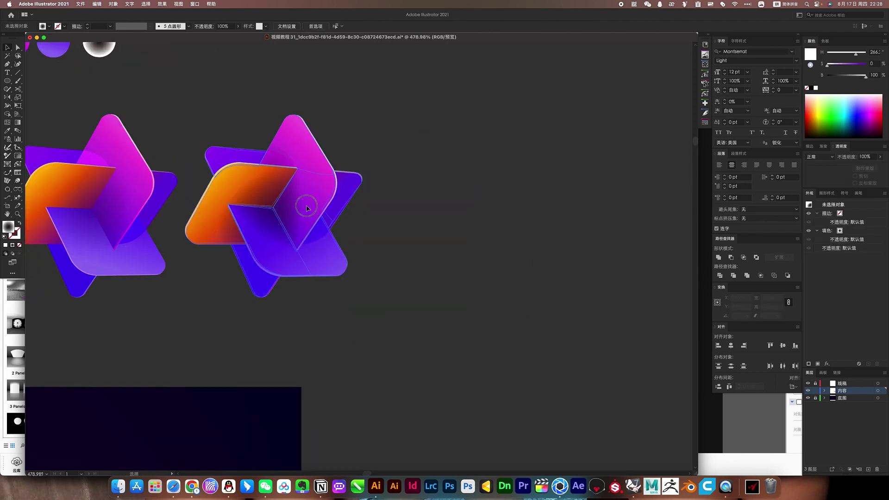
click(384, 225)
mouse_move(384, 225)
mouse_down()
mouse_move(440, 227)
mouse_move(365, 225)
mouse_up()
- Raise the star's global saturation to about 12% in Recolor Artwork's advanced options
click(278, 26)
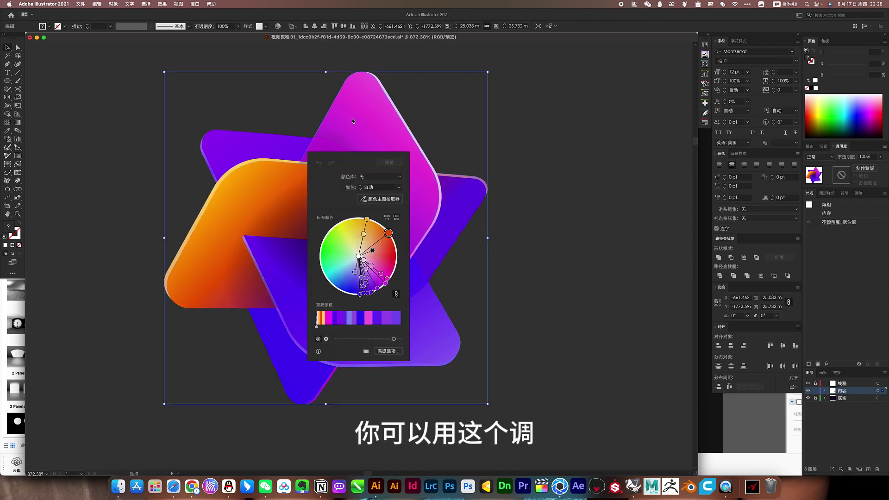
drag(370, 151, 600, 151)
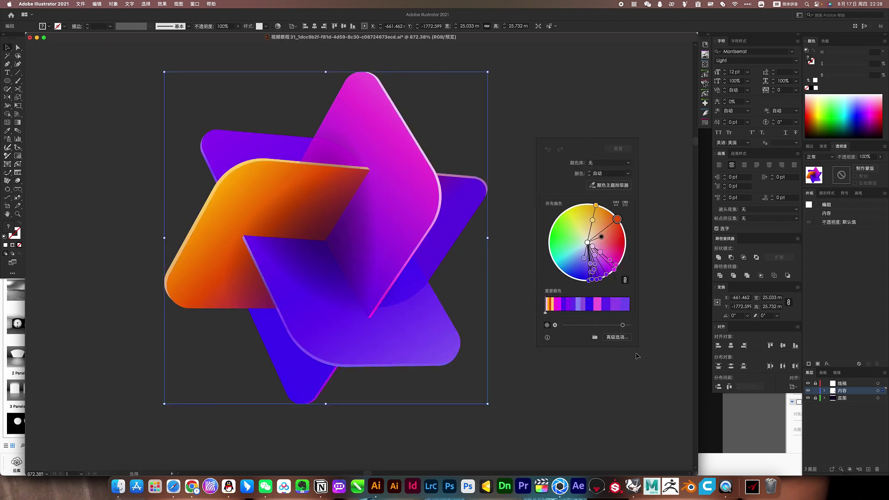
click(615, 337)
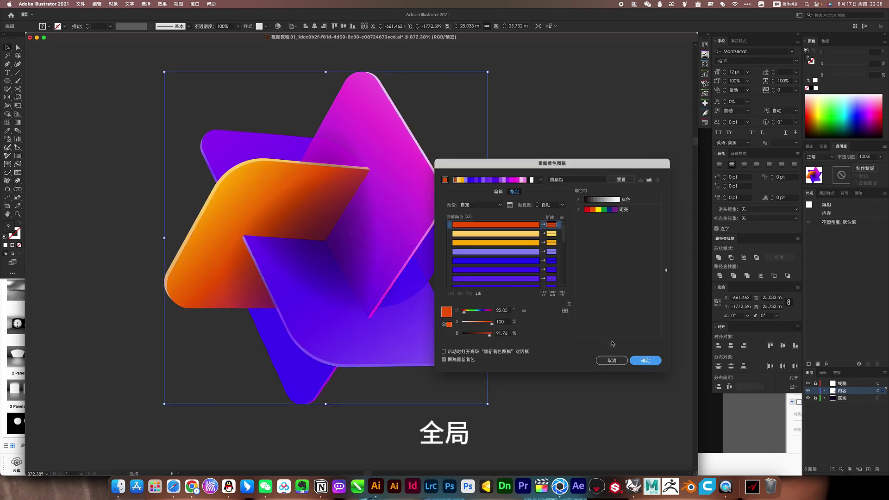
click(525, 311)
click(536, 365)
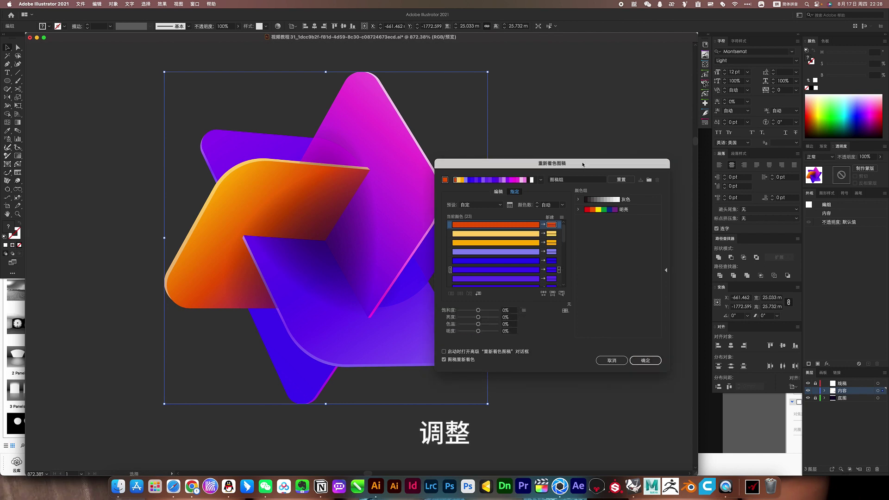
drag(583, 166, 642, 125)
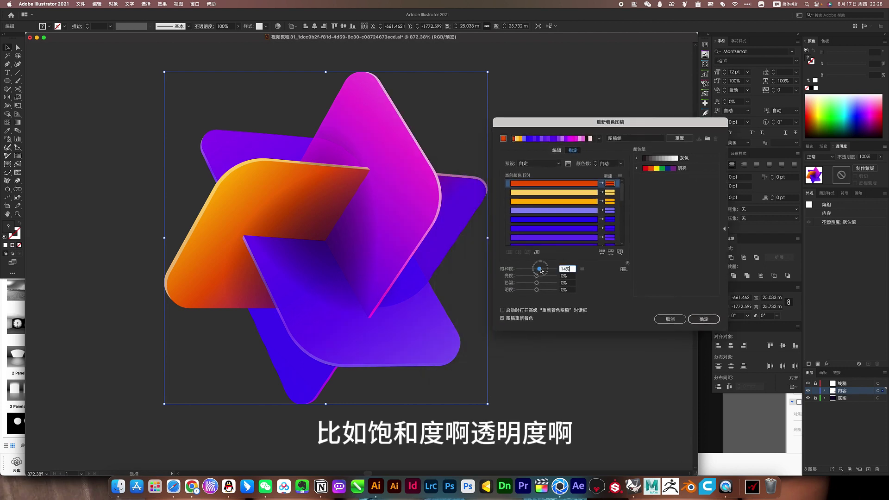
drag(537, 269, 539, 269)
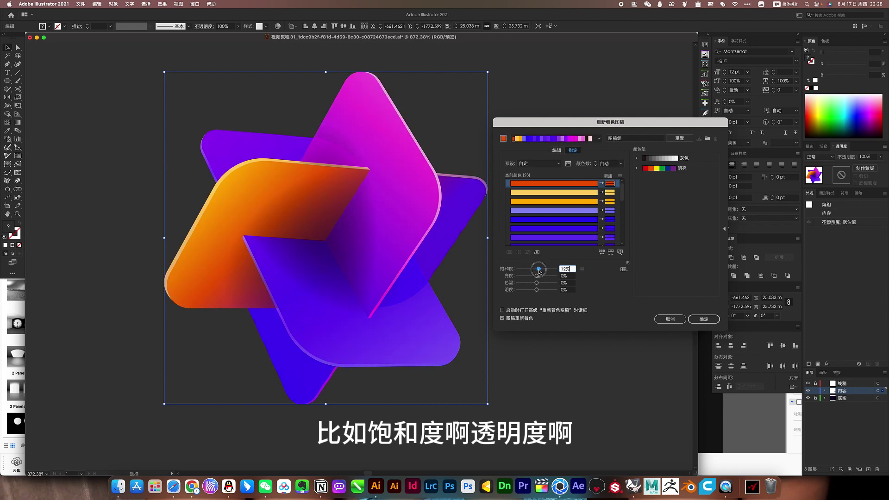